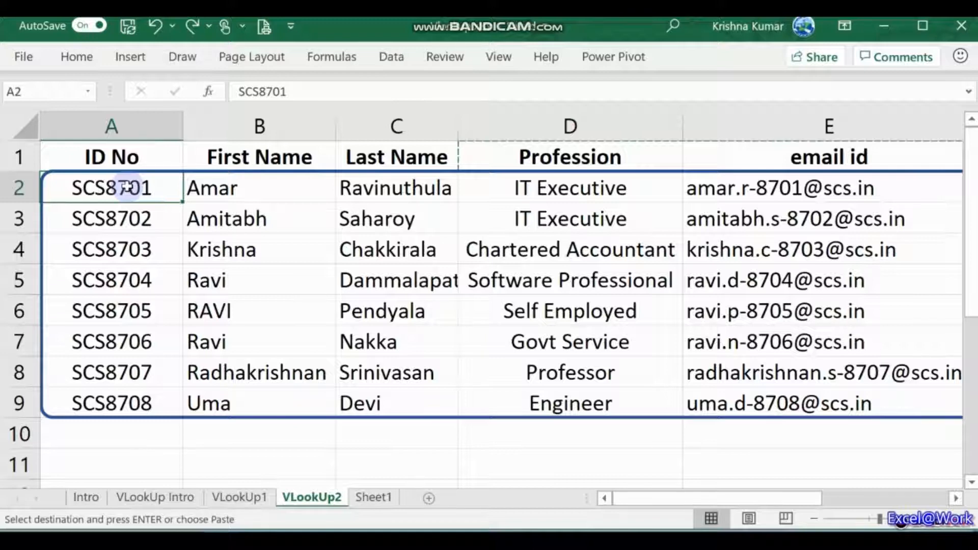
Step: Copy the header row A1:E1 (ID No through email id) into row 11
key(Down)
key(Down)
key(Down)
key(Down)
key(Down)
key(Up)
key(Up)
key(Up)
key(Up)
key(Up)
key(Up)
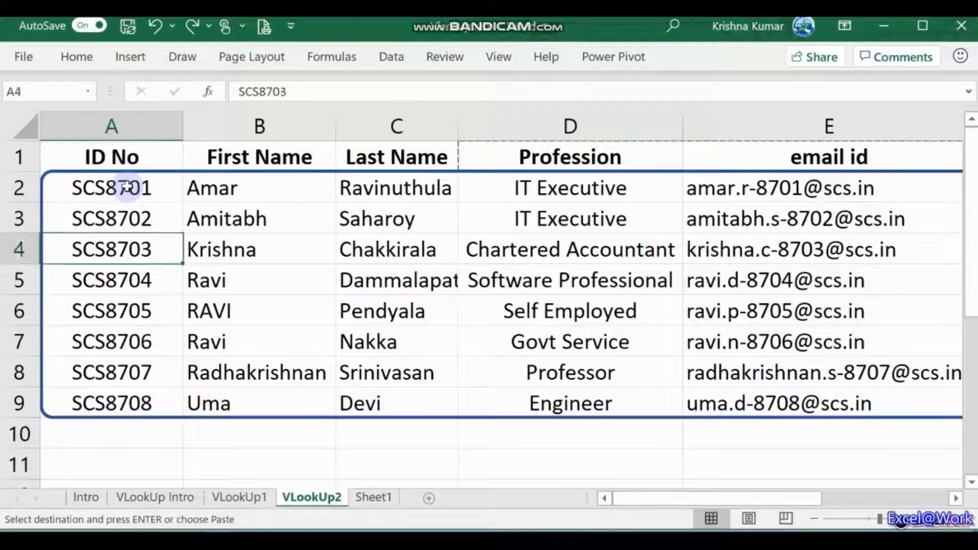
key(Right)
key(Right)
key(Right)
key(Right)
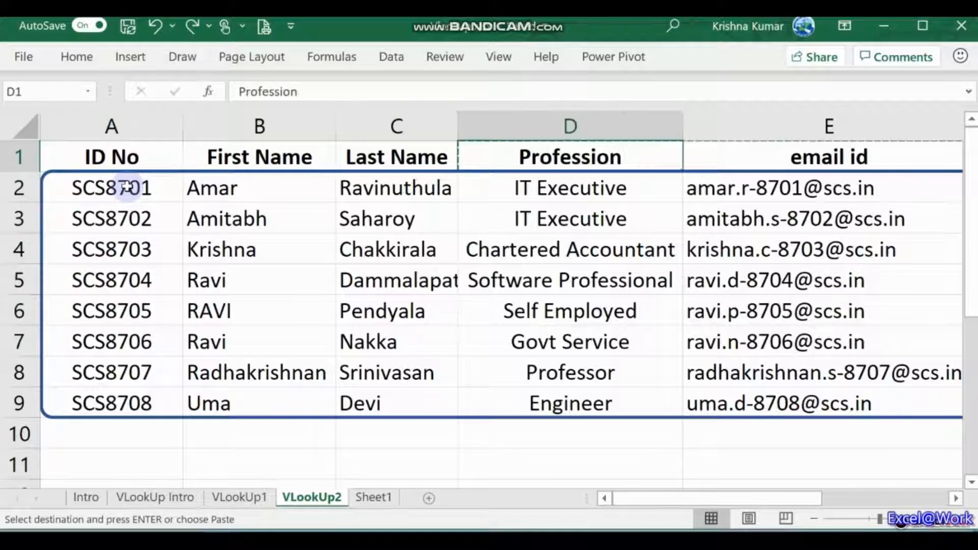
key(Left)
key(Left)
key(Left)
key(Left)
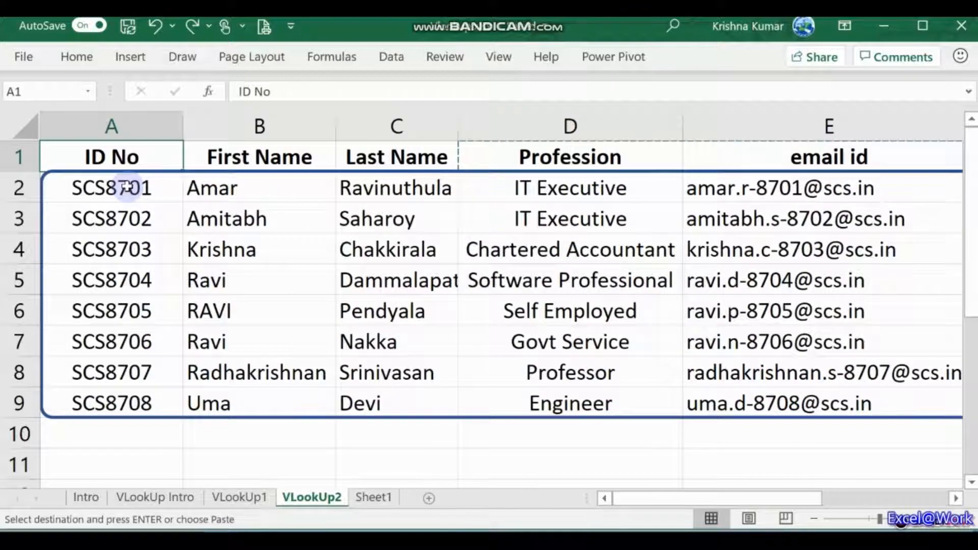
key(shift+Right)
key(shift+Right)
key(shift+Right)
key(shift+Right)
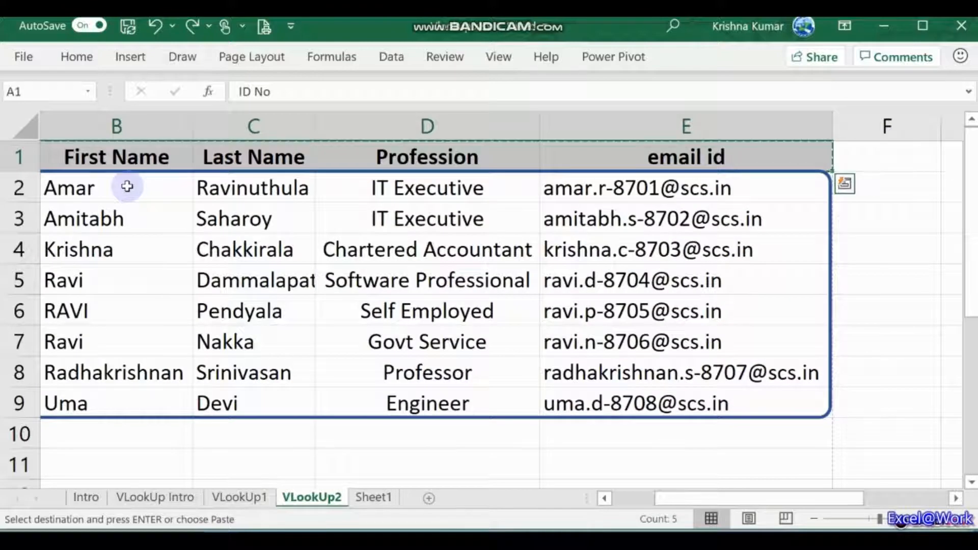
key(Down)
key(Down)
key(Down)
key(Down)
key(Down)
key(Down)
key(Down)
key(Down)
key(Down)
key(Down)
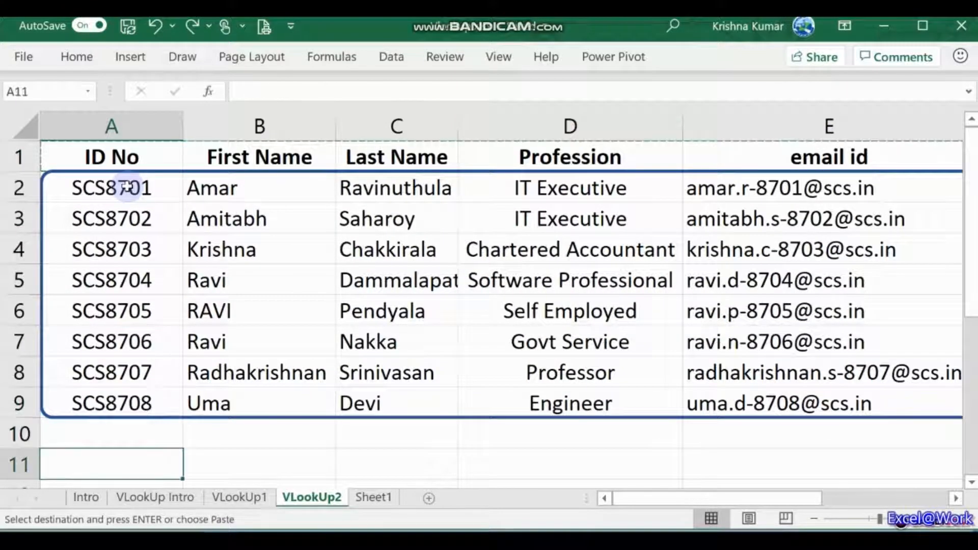
key(Return)
Step: Check the copied headings in row 11 and settle on cell A12
key(Down)
key(Down)
key(Down)
key(Up)
key(Up)
key(Right)
key(Right)
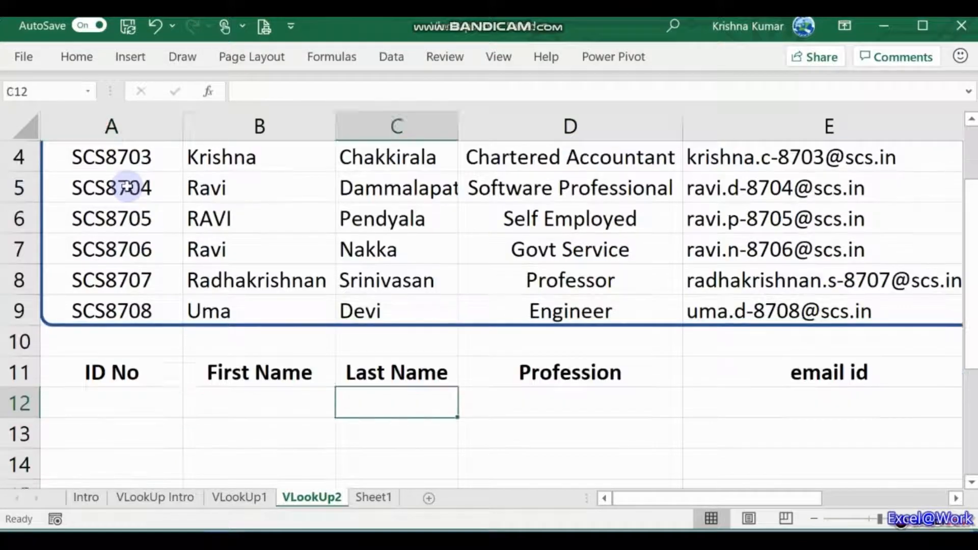
key(Up)
key(Down)
key(Left)
key(Left)
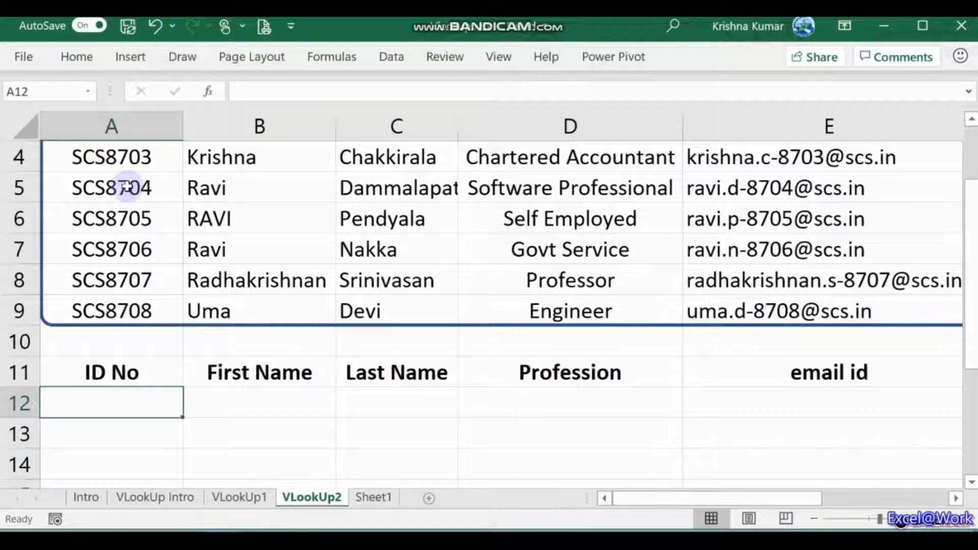
Step: Enter the ID SCS8705 in cell A12 beneath the ID No heading
text(SCS8)
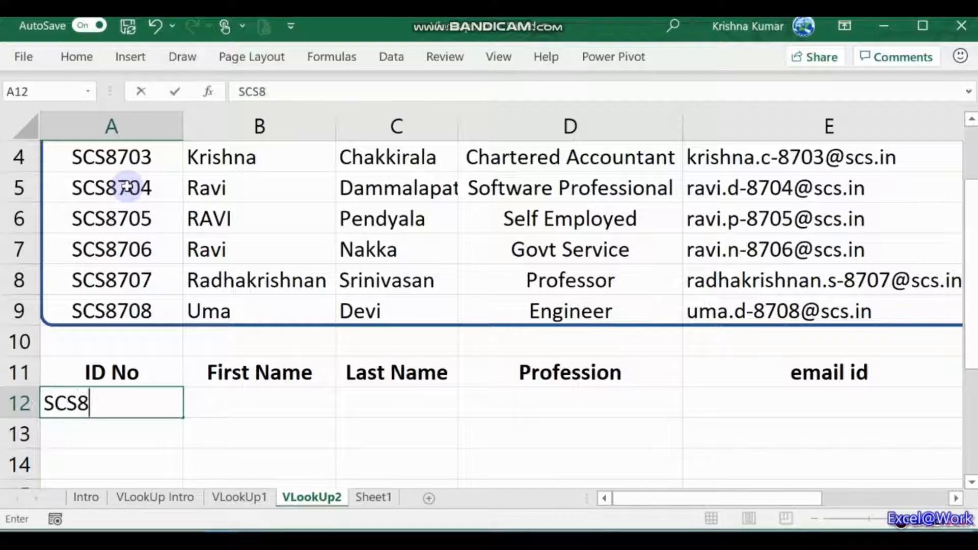
text(705)
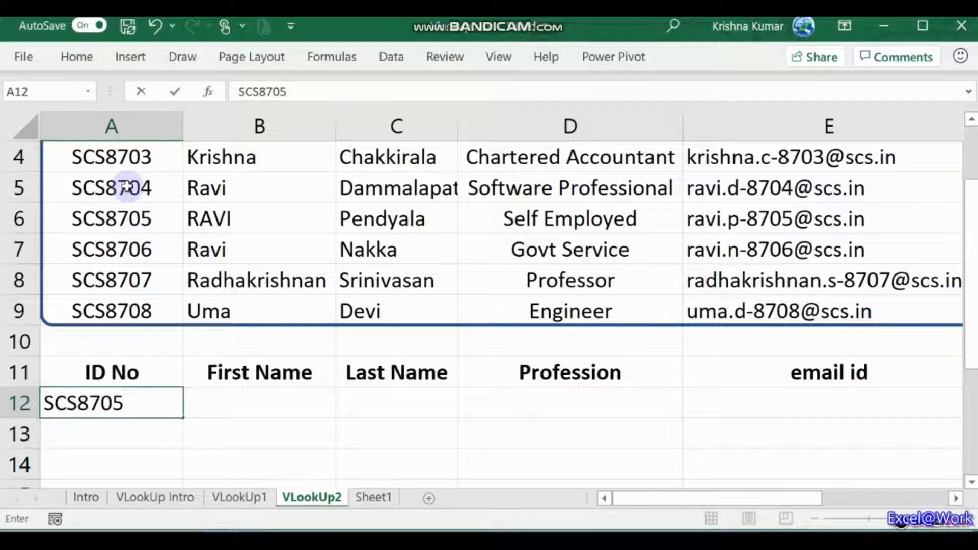
key(Tab)
key(Tab)
key(Tab)
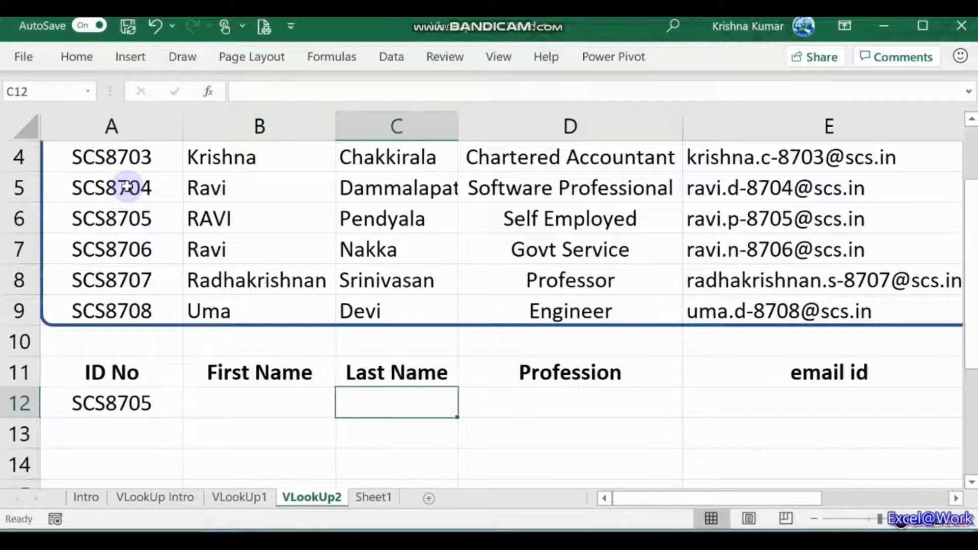
scroll(127, 187, right, 1)
key(Left)
key(Left)
key(Left)
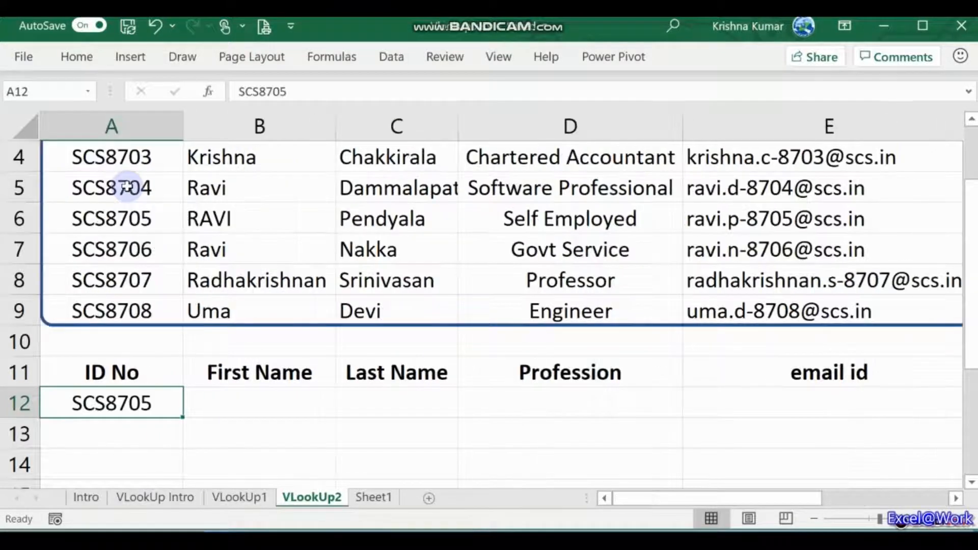
key(Down)
key(Up)
key(Right)
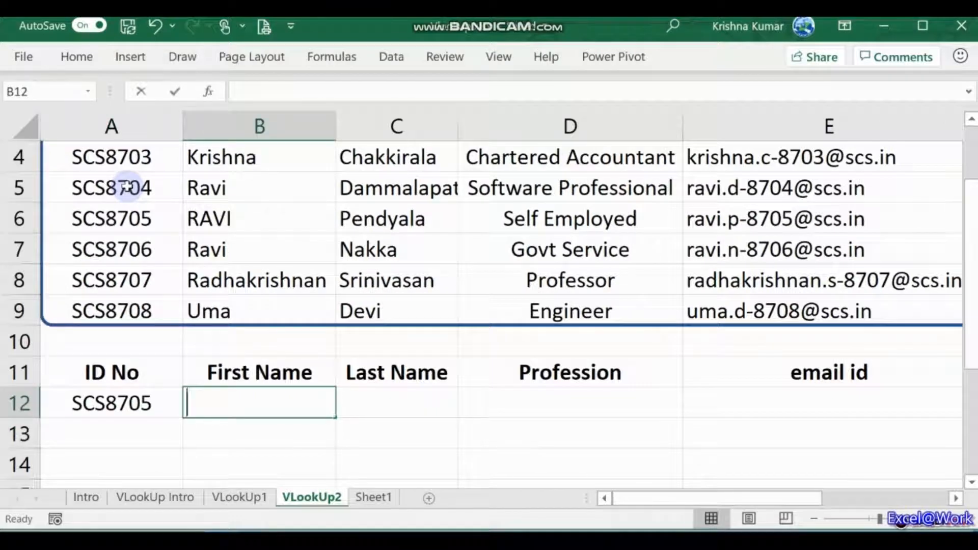
Step: Enter =VLOOKUP(A12,A2:E9,2,0) in B12 to return the first name
text(=VLOOK)
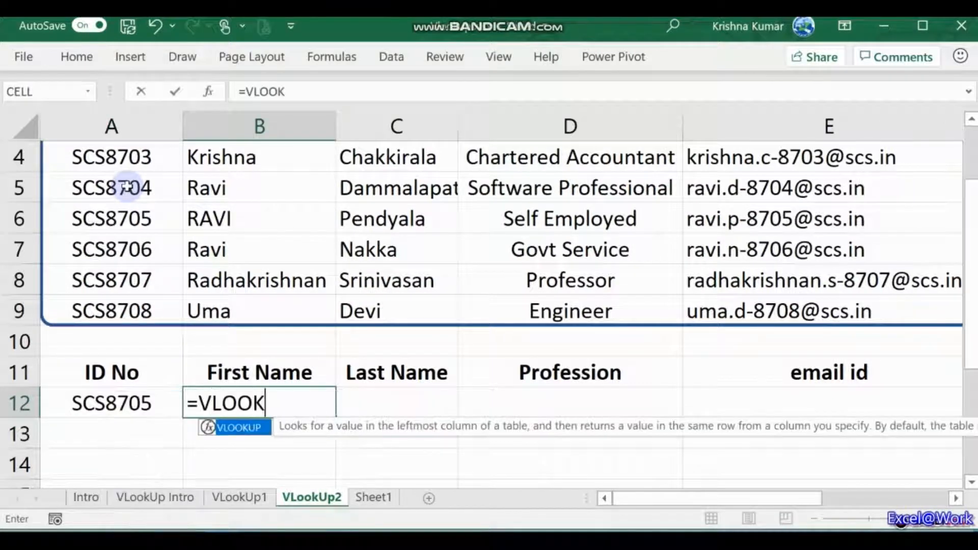
text(UP()
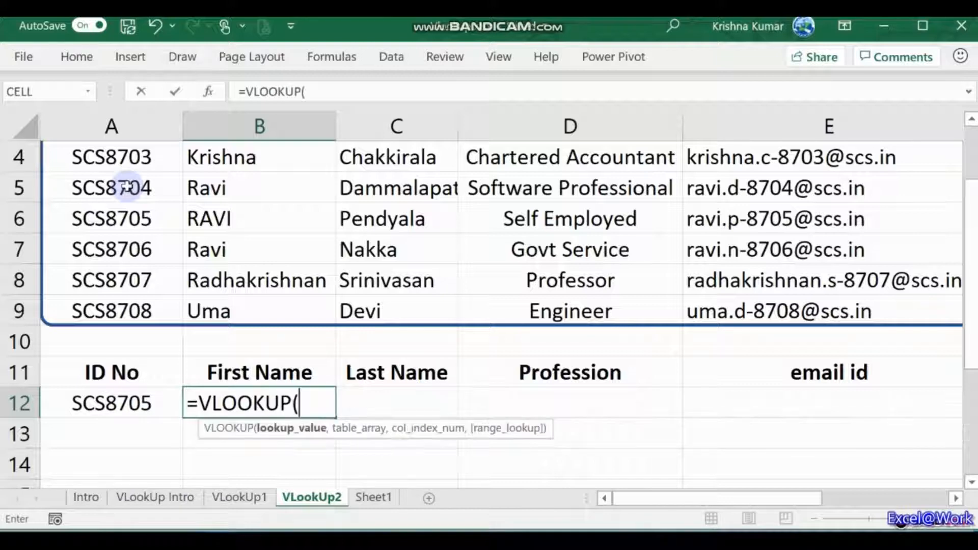
key(Left)
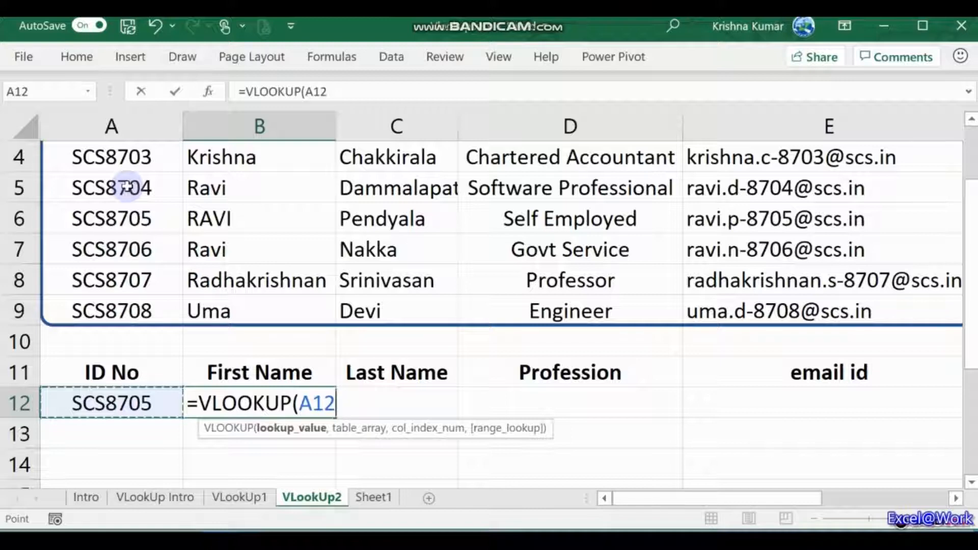
text(,)
key(Up)
key(Up)
key(Up)
key(Up)
key(Up)
key(Up)
key(Up)
key(Up)
key(Up)
key(Up)
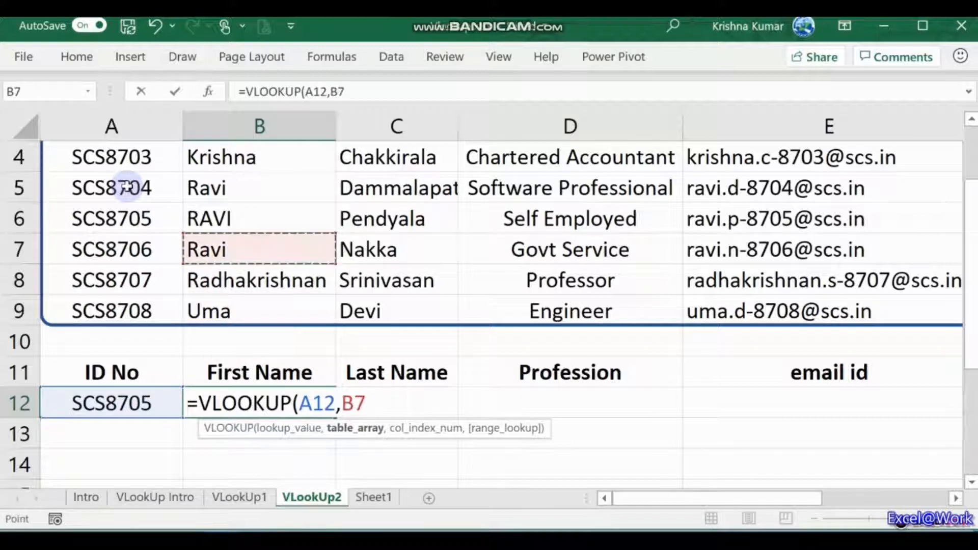
key(Left)
key(shift+Down)
key(shift+Down)
key(shift+Down)
key(shift+Down)
key(shift+Down)
key(shift+Down)
key(shift+Down)
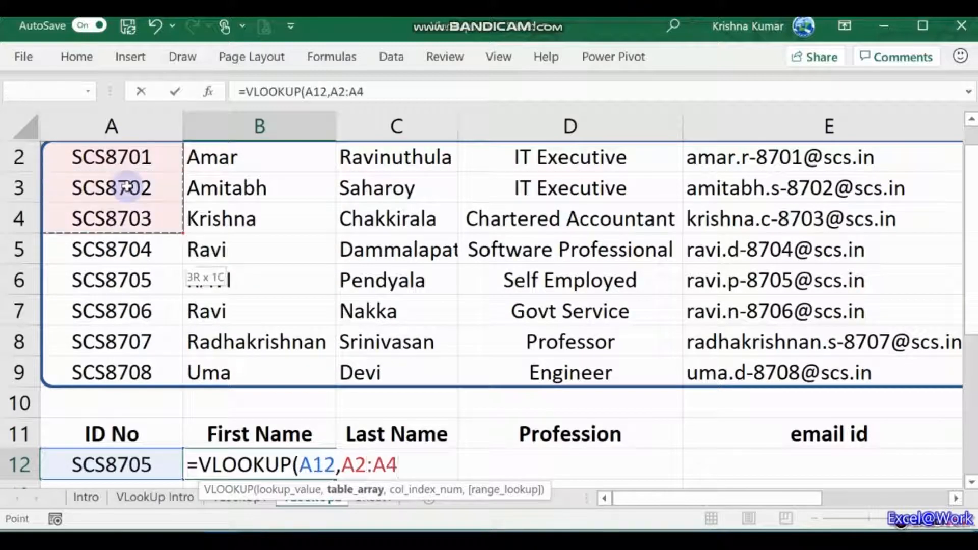
key(shift+Right)
key(shift+Right)
key(shift+Right)
key(shift+Right)
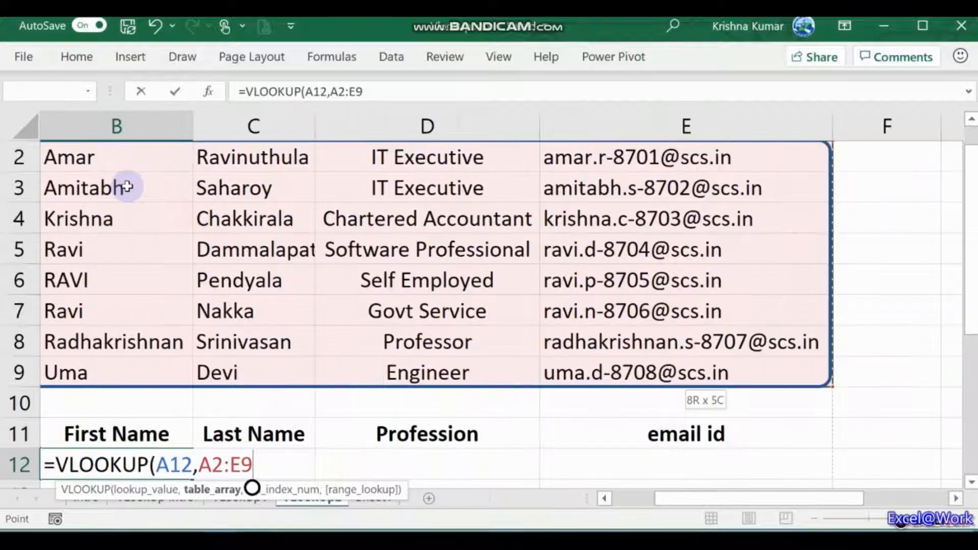
text(,)
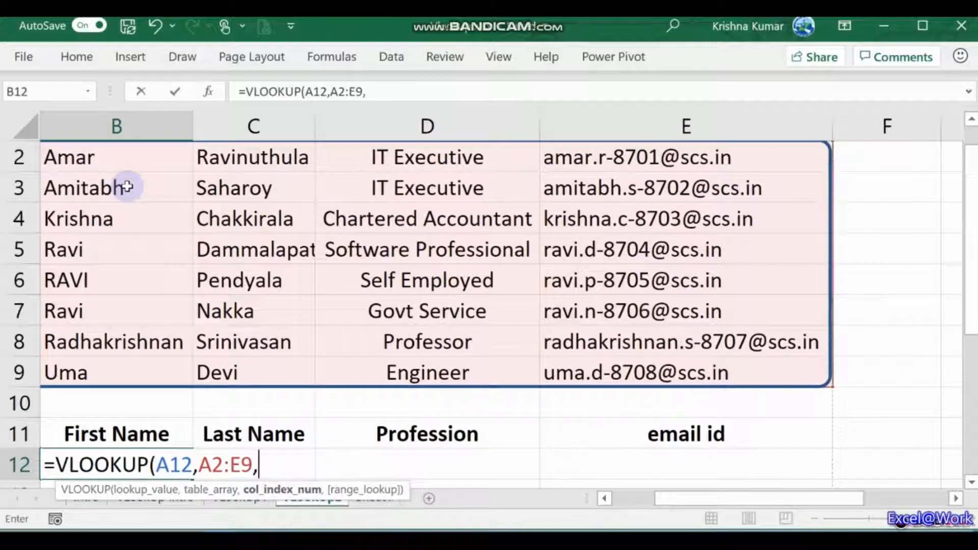
text(2)
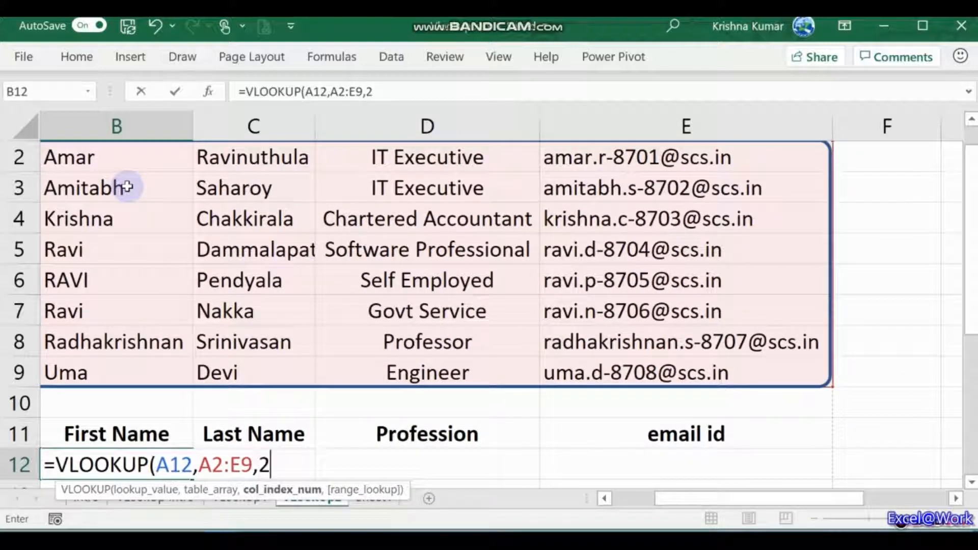
text(,0))
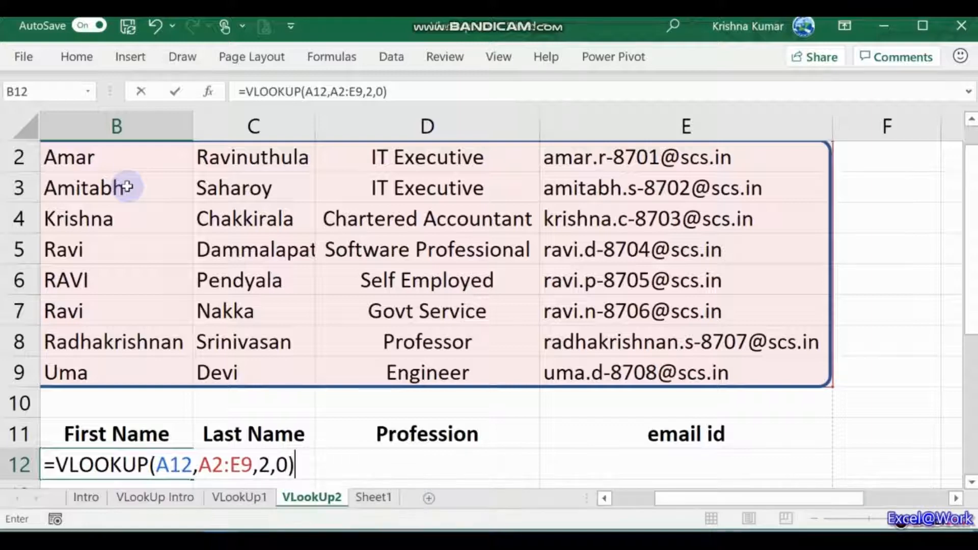
key(Return)
Step: Copy the B12 first-name formula for reuse in C12
key(Up)
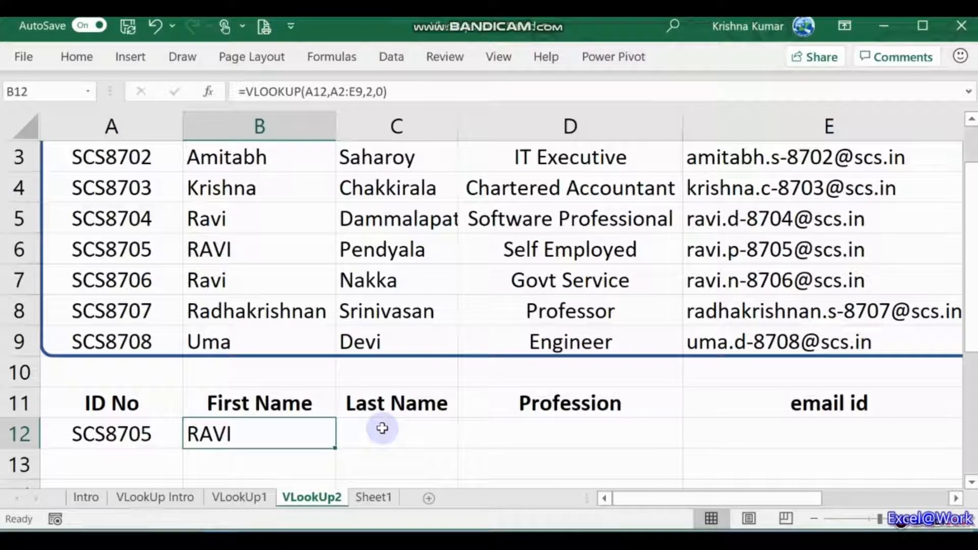
key(ctrl+c)
click(383, 428)
Step: Paste the lookup into C12 and correct the lookup value and range start to column A
key(Return)
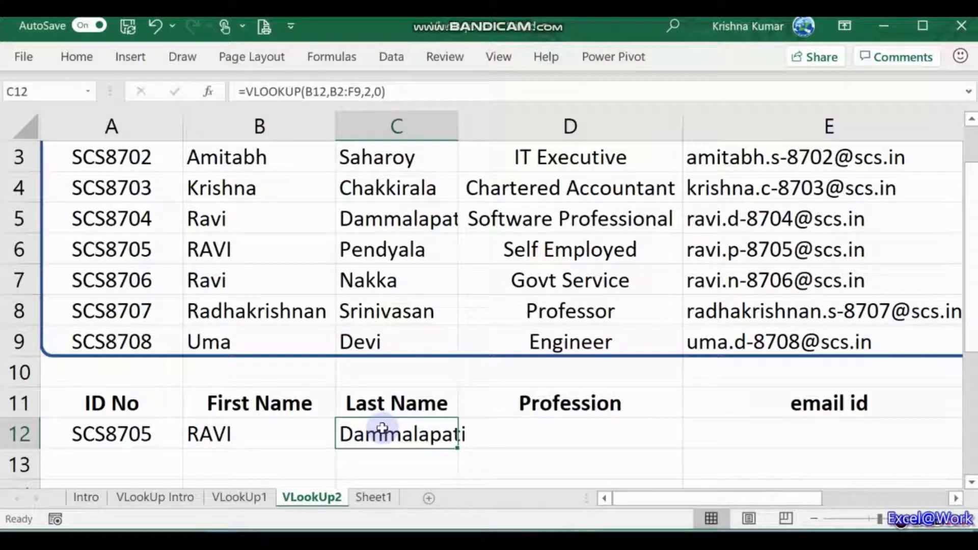
key(F2)
key(Left)
key(Left)
key(Left)
key(Left)
key(Left)
key(Left)
key(Left)
key(Left)
key(Left)
key(Left)
key(Left)
key(Left)
key(Left)
key(Left)
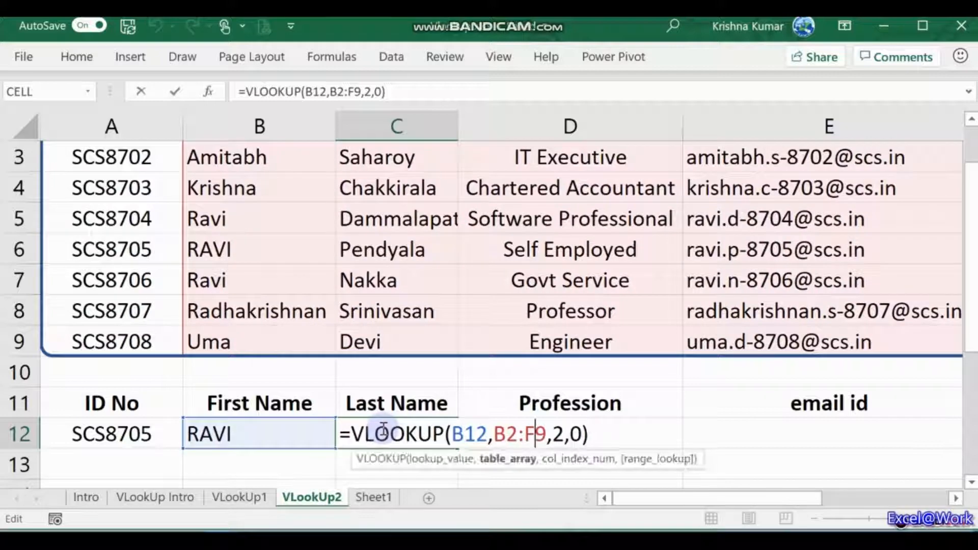
key(Delete)
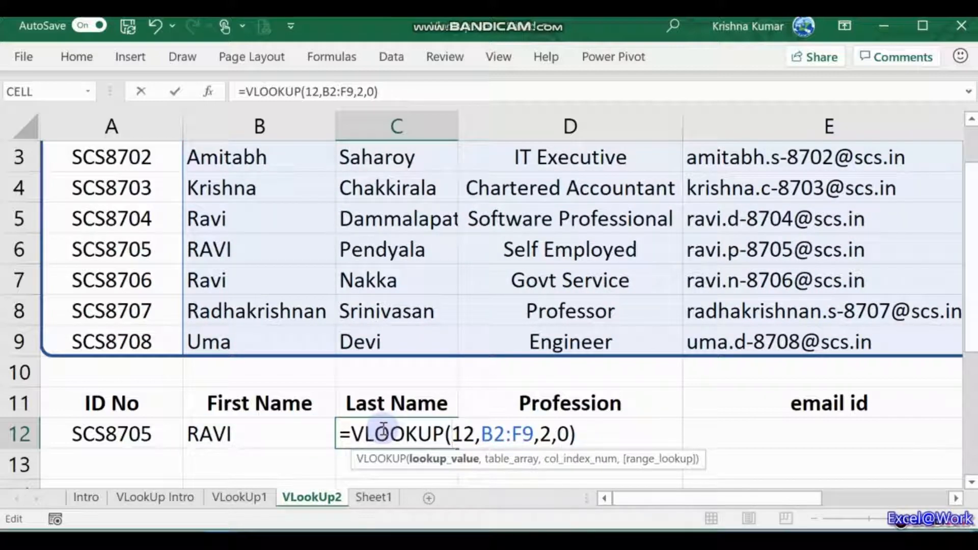
text(A)
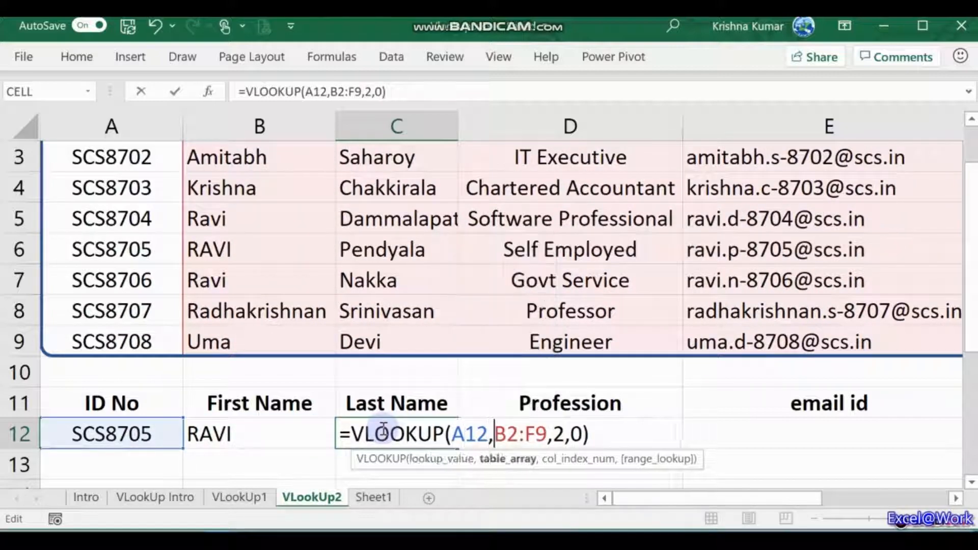
key(Right)
key(Right)
key(Right)
key(Right)
key(Delete)
text(A)
key(Right)
key(Right)
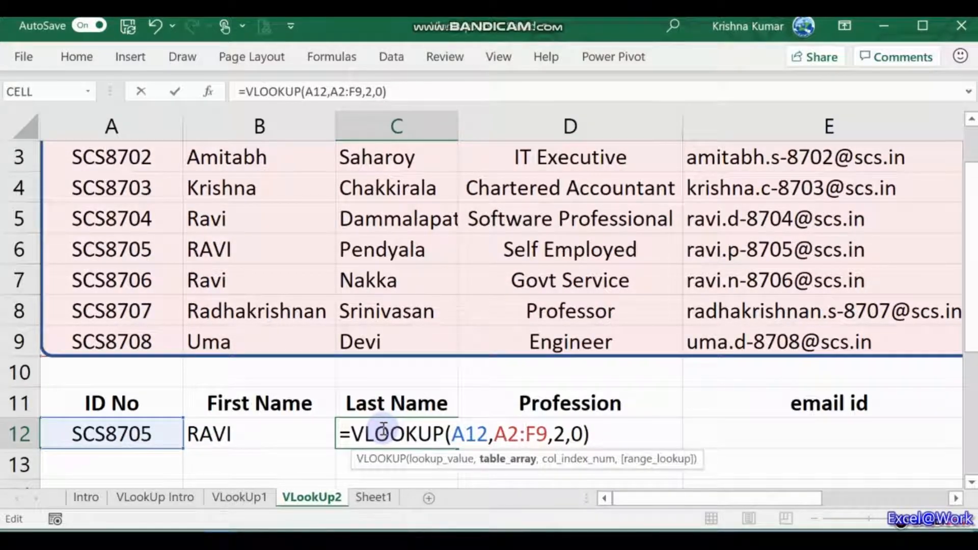
key(Delete)
text(E)
key(Right)
key(Right)
key(Delete)
text(3)
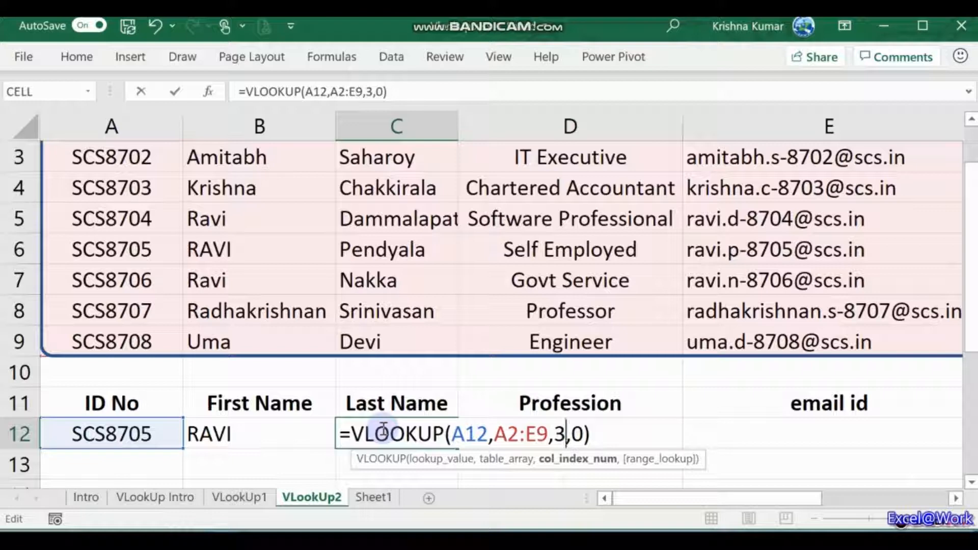
key(Return)
click(383, 430)
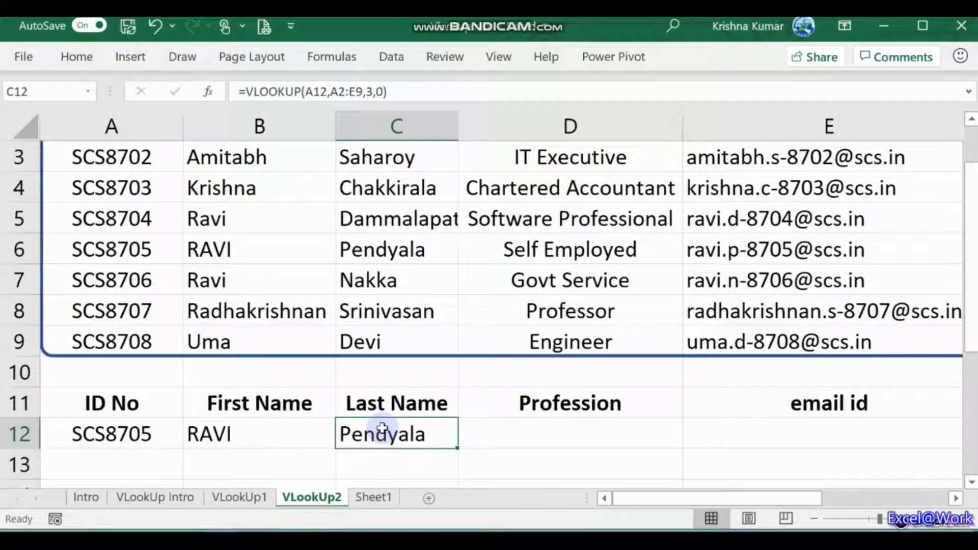
key(Tab)
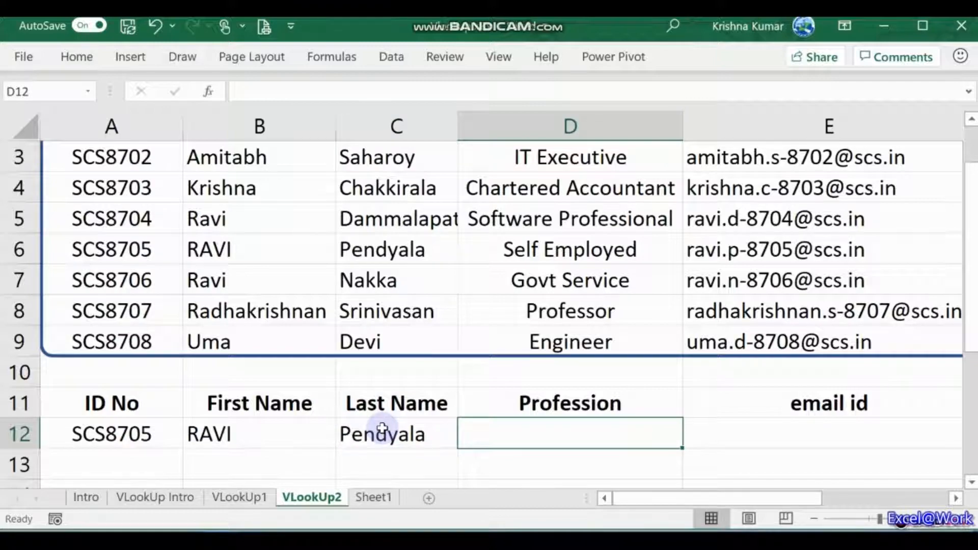
Step: Select the employee data block A2:E9, from SCS8701 to the last email id
key(Tab)
key(Tab)
key(Tab)
key(Tab)
key(Tab)
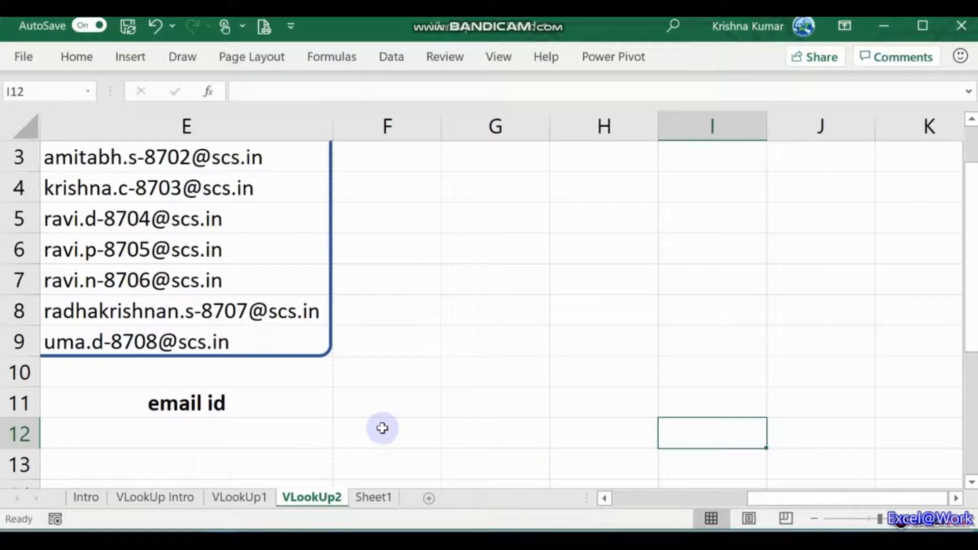
key(Home)
click(382, 428)
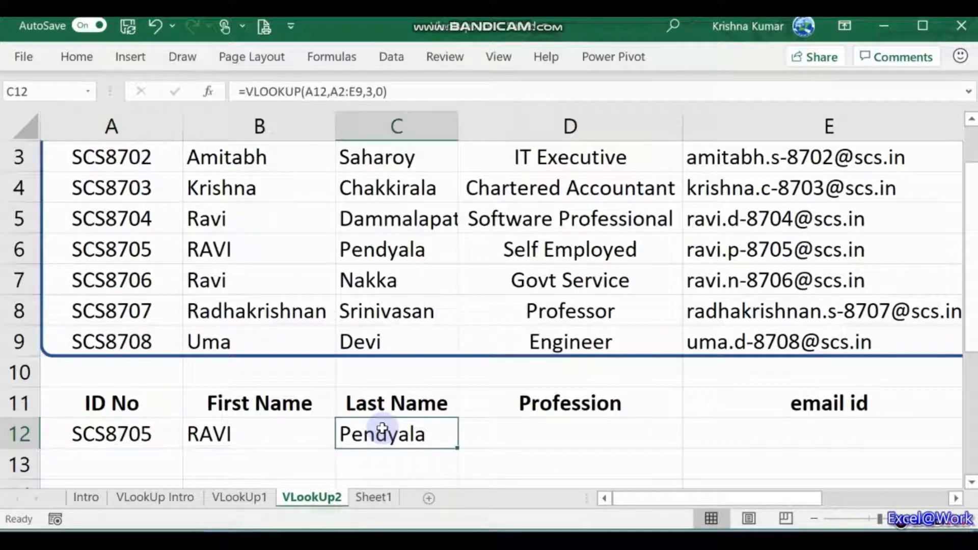
key(Left)
key(Left)
key(Up)
key(Up)
key(Up)
key(Up)
key(Up)
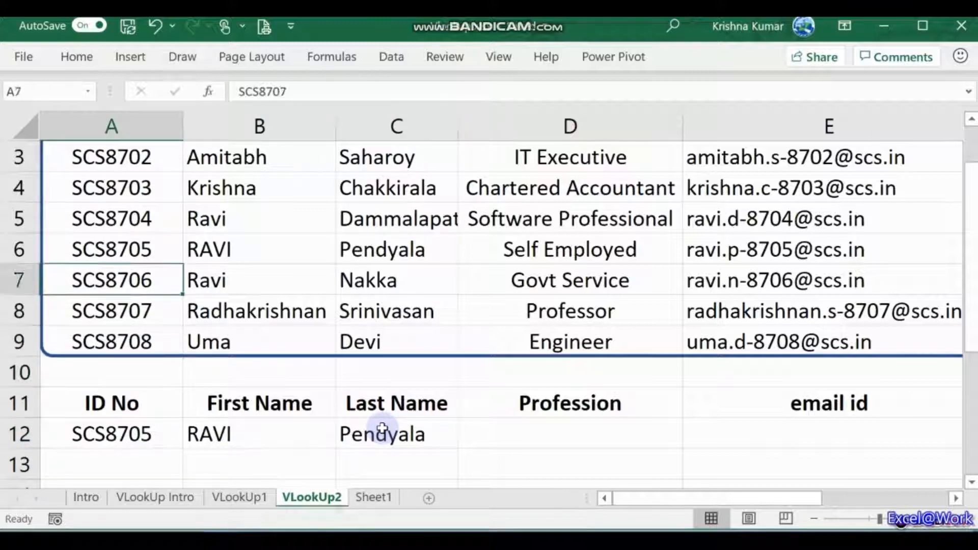
key(Up)
key(Up)
key(Up)
key(Up)
key(Up)
key(Up)
key(Down)
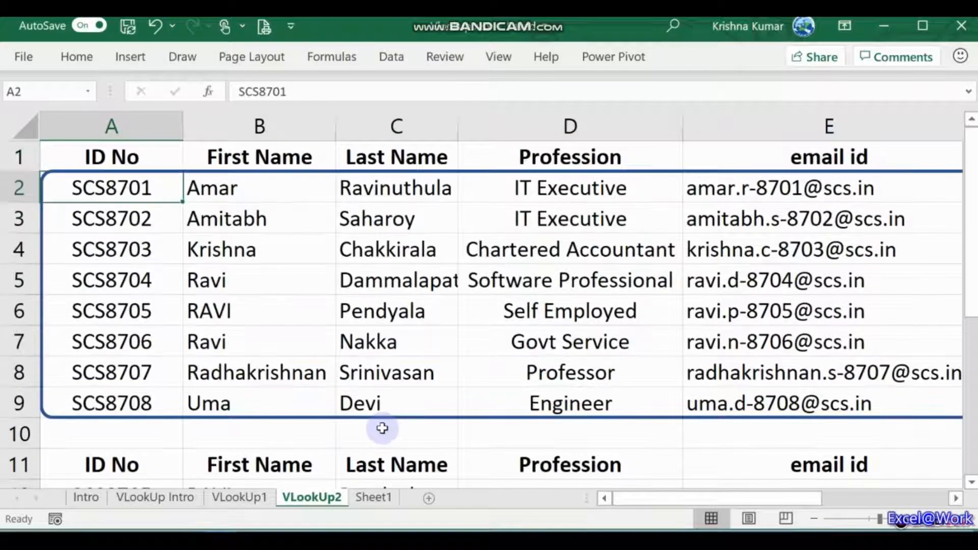
key(shift+Down)
key(shift+Down)
key(shift+Down)
key(shift+Down)
key(shift+Down)
key(shift+Down)
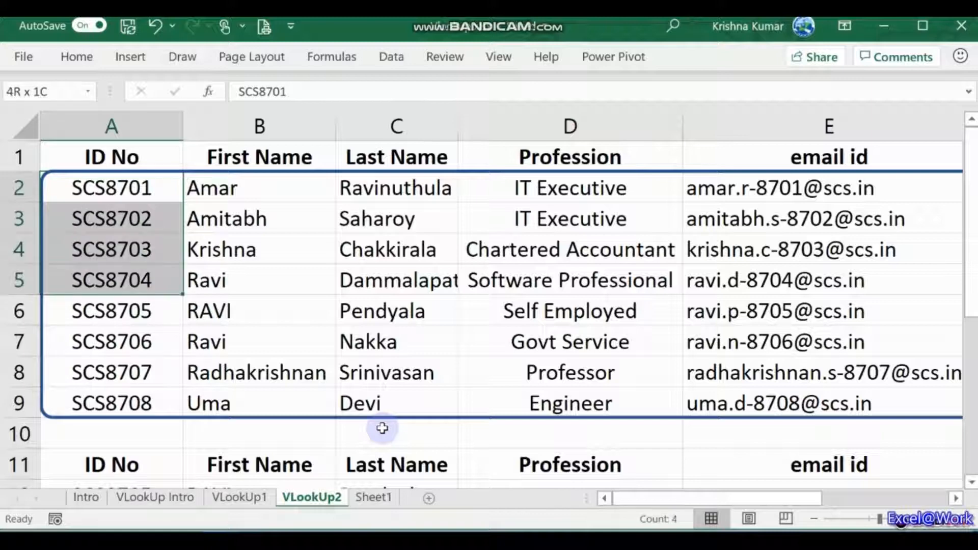
key(shift+Down)
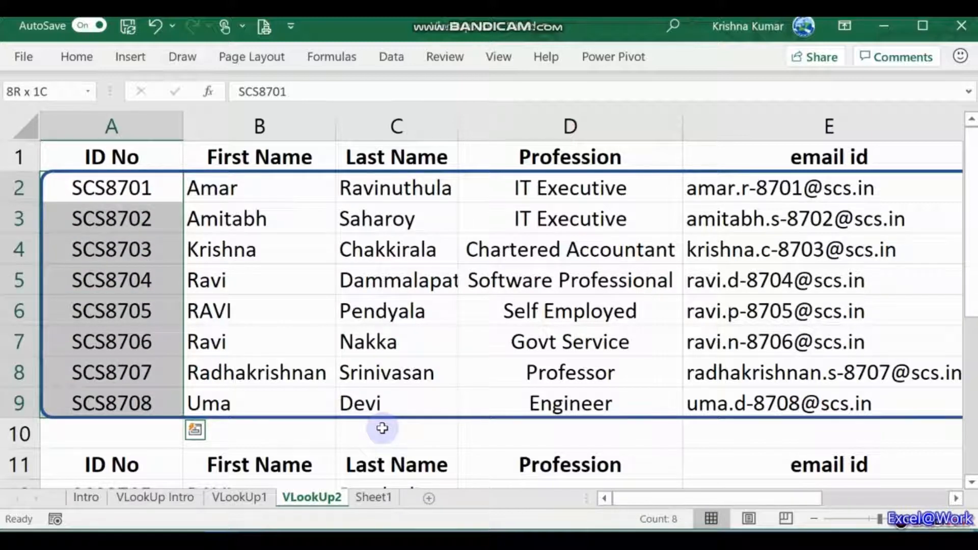
key(shift+Right)
key(shift+Right)
key(shift+Right)
key(shift+Right)
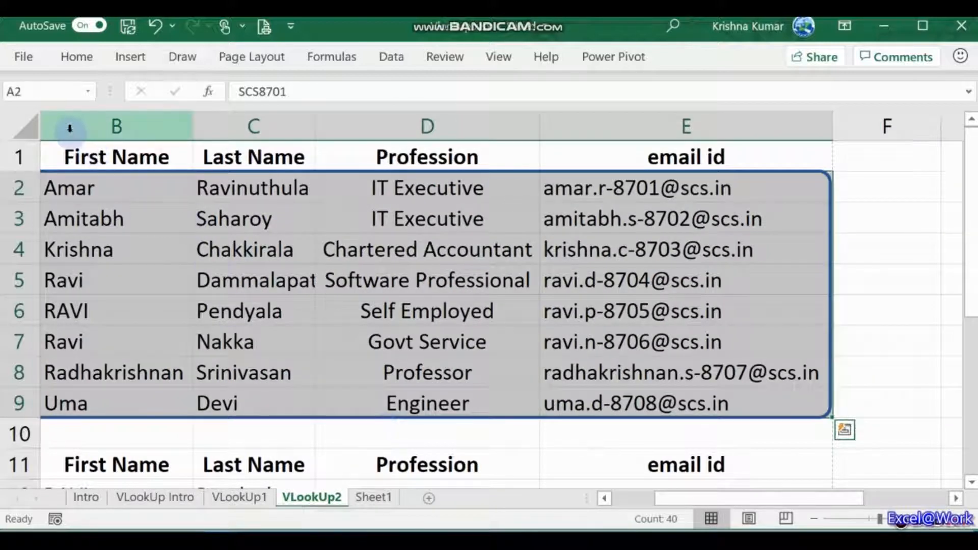
Step: Name the selected range A2:E9 as SCS87B using the Name Box
click(50, 89)
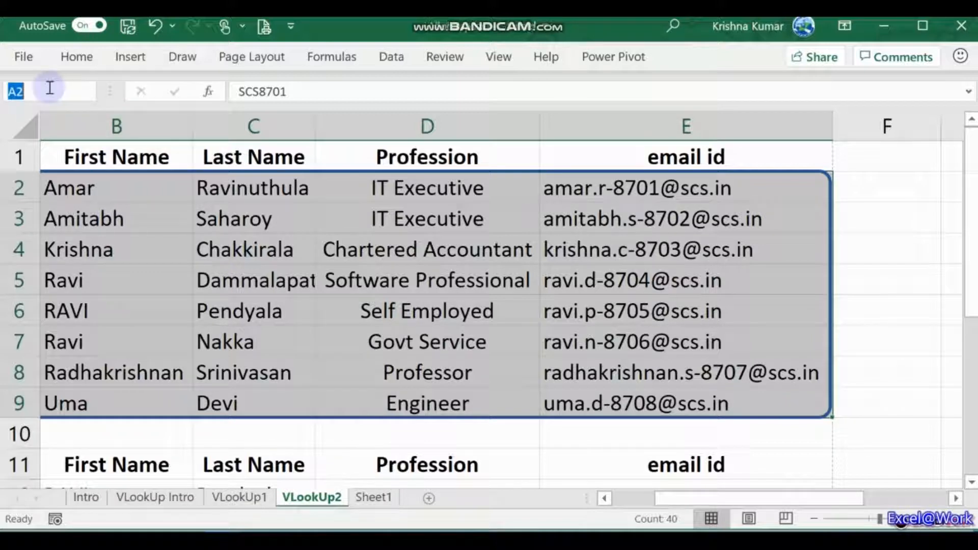
text(SCS870)
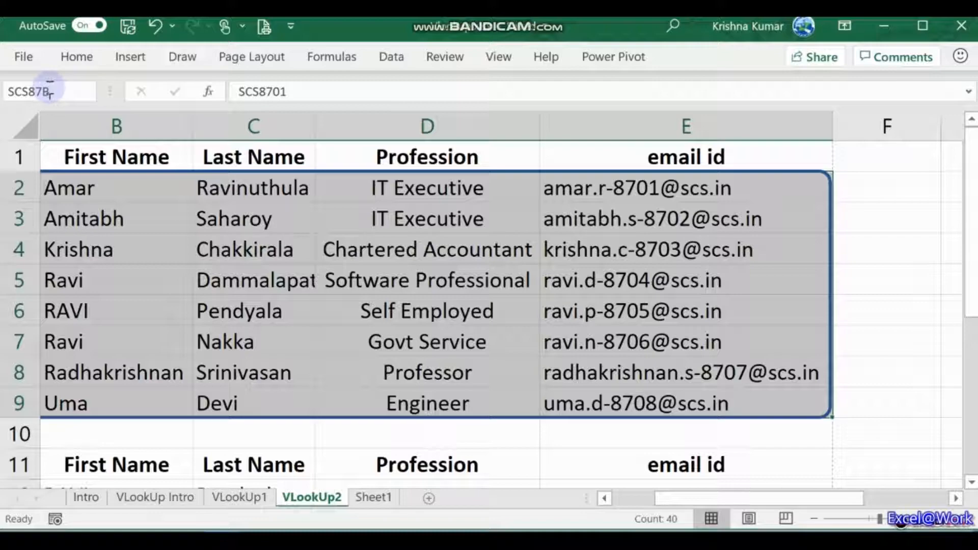
key(Return)
key(Down)
key(Down)
key(Down)
key(Down)
key(Down)
key(Down)
key(Down)
key(Down)
key(Down)
key(Down)
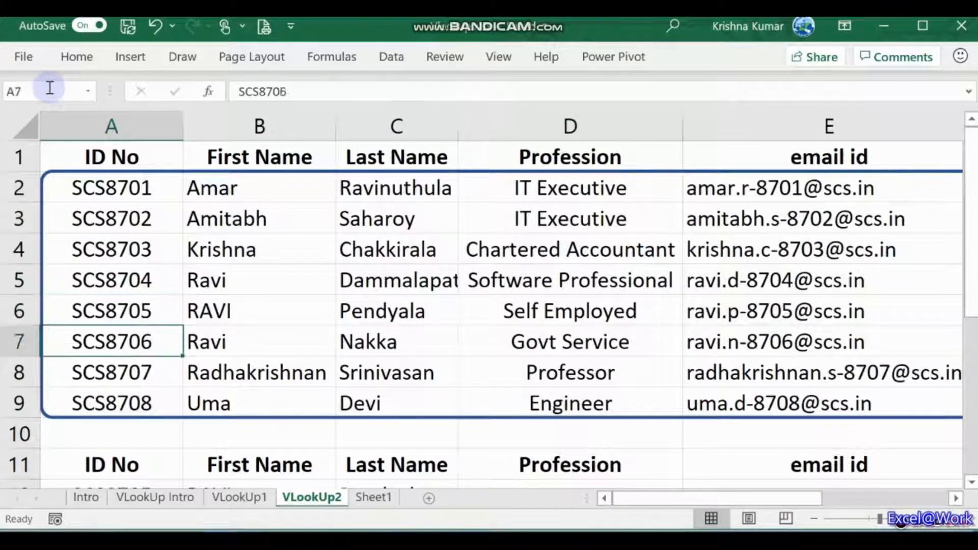
key(Right)
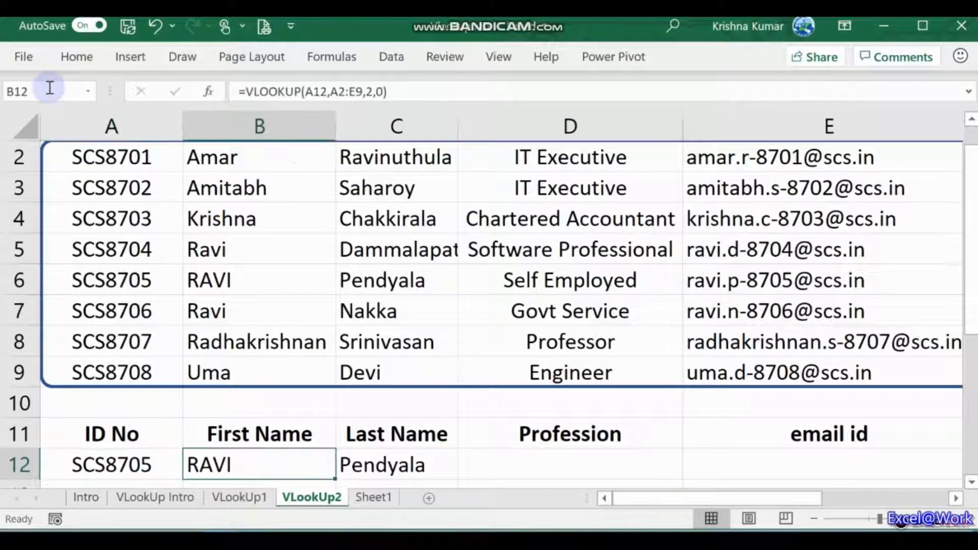
text(=VLOOK)
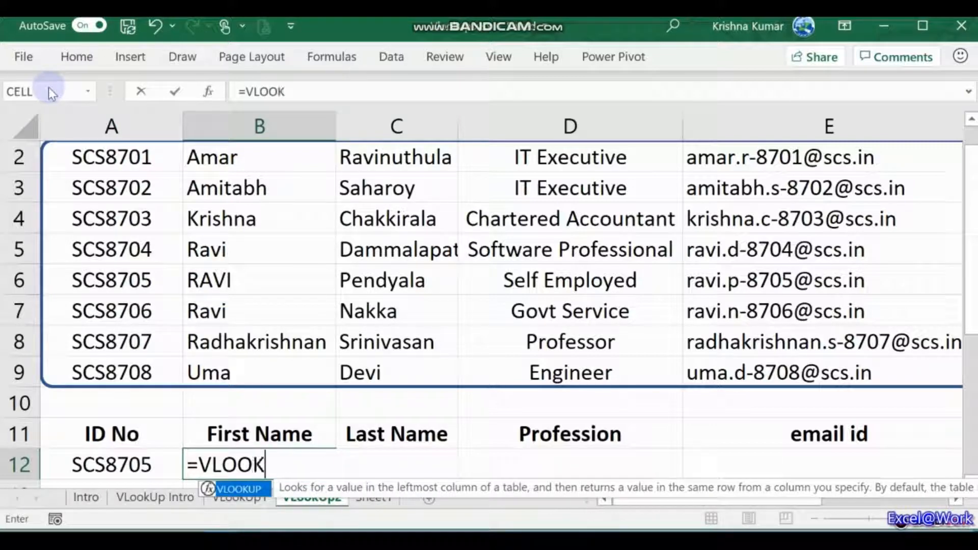
key(Tab)
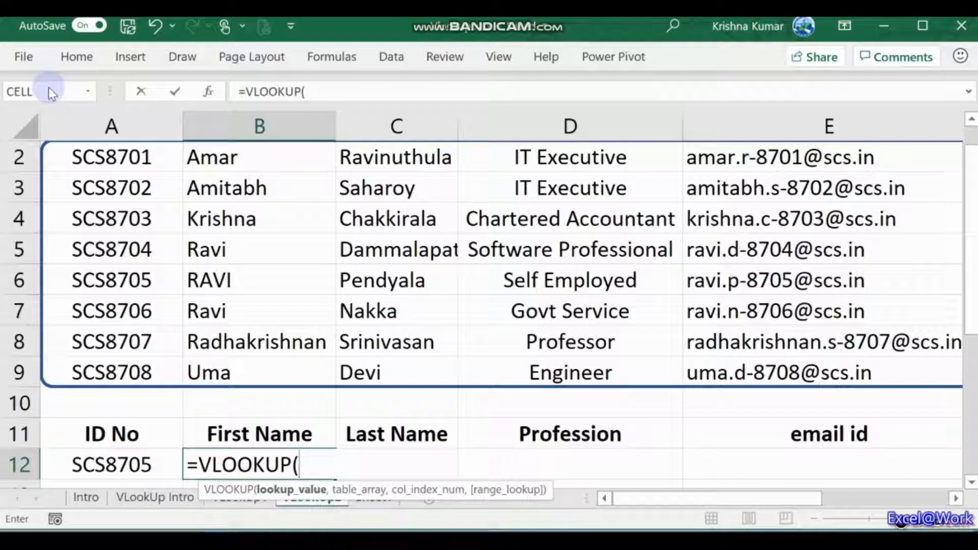
key(Left)
text(,)
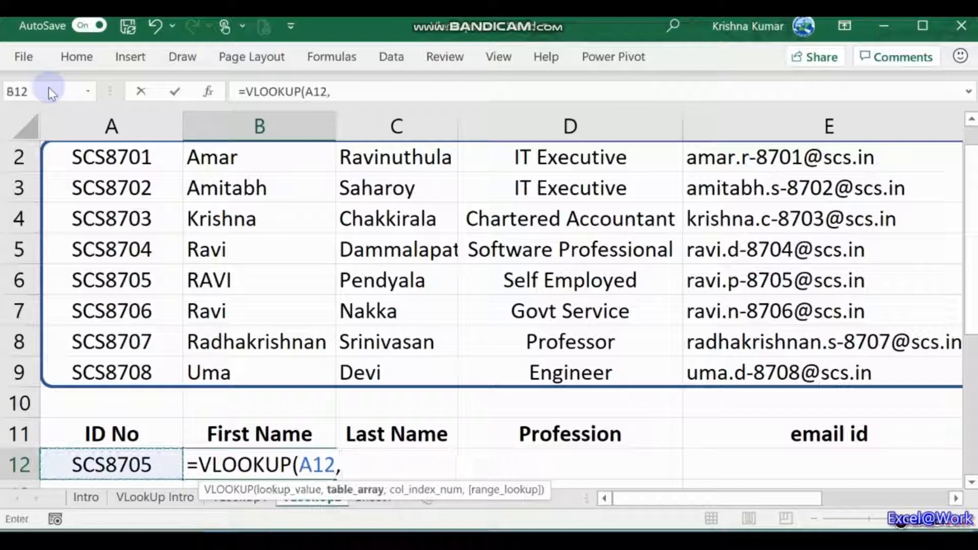
text(SCS8)
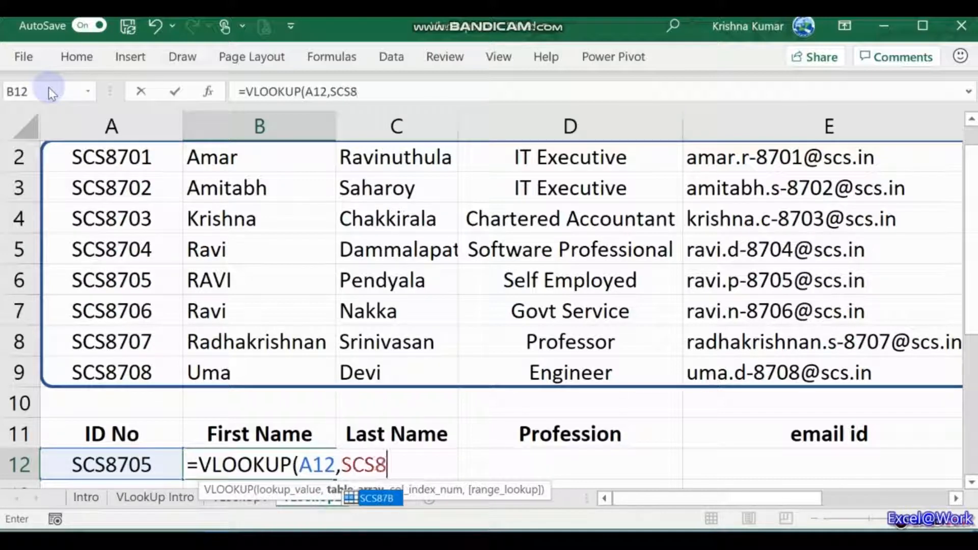
text(7B,)
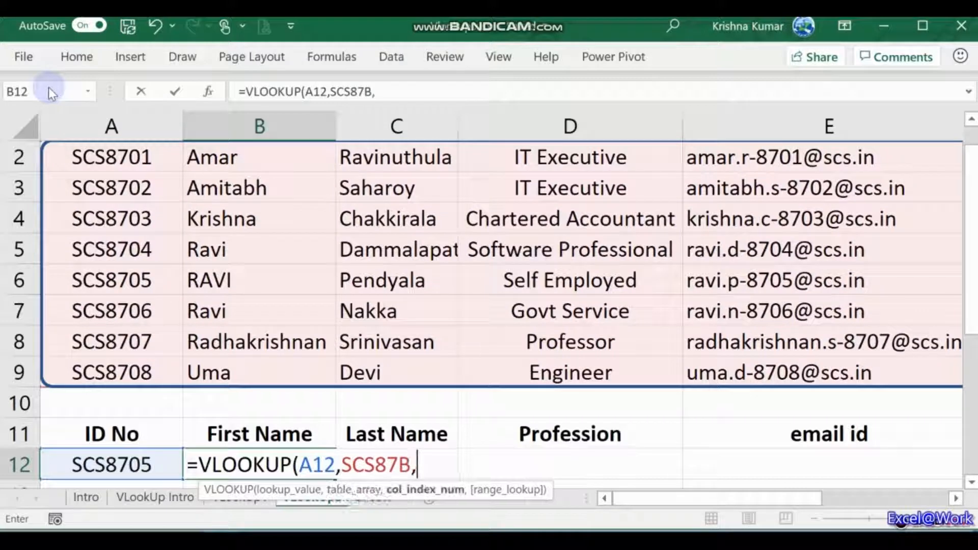
text(2,0)
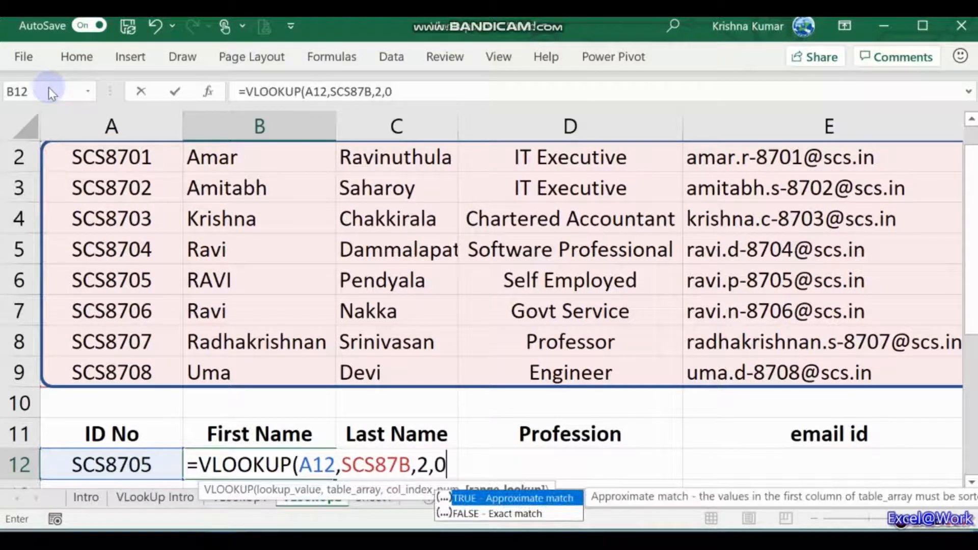
text())
key(Return)
key(Up)
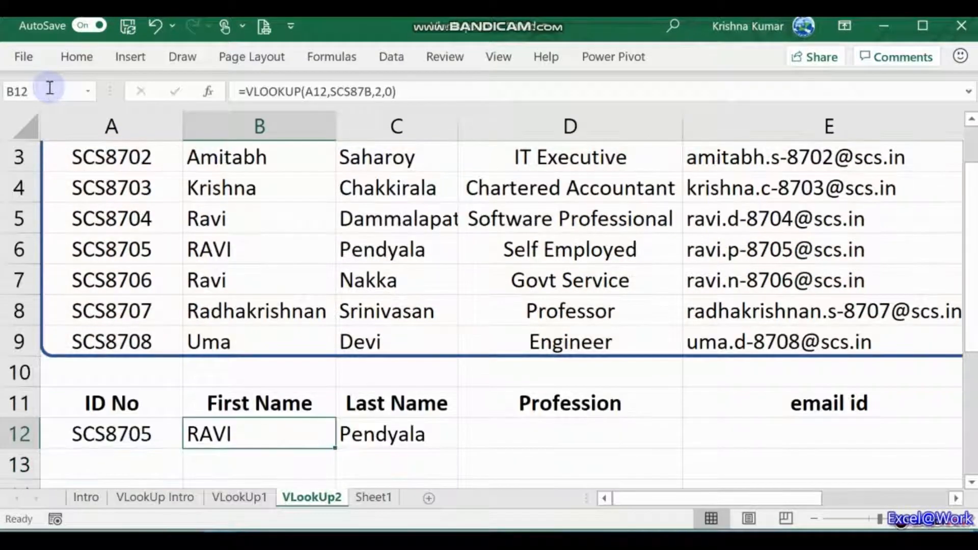
Step: Paste the lookup into C12 and fix it to =VLOOKUP(A12,SCS87B,3,0)
key(ctrl+c)
key(Right)
key(ctrl+v)
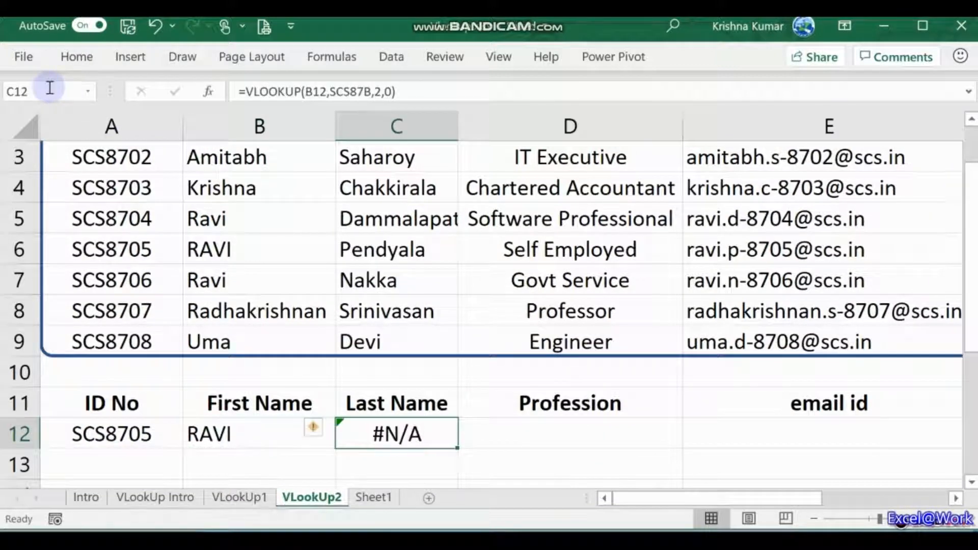
key(F2)
key(Left)
key(Left)
key(Left)
key(Left)
key(Left)
key(Left)
key(Left)
key(Left)
key(Left)
key(Left)
key(Left)
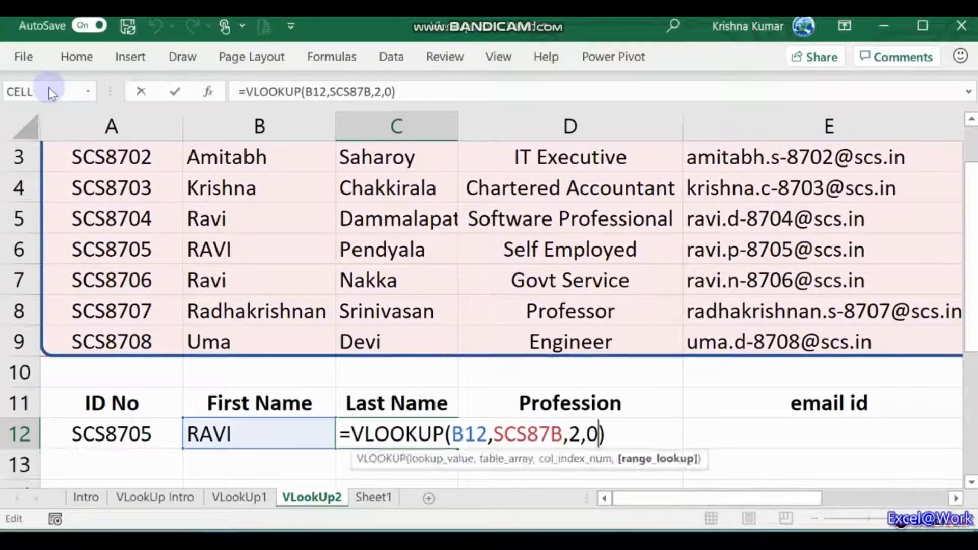
key(Left)
key(Left)
key(Left)
key(BackSpace)
text(A)
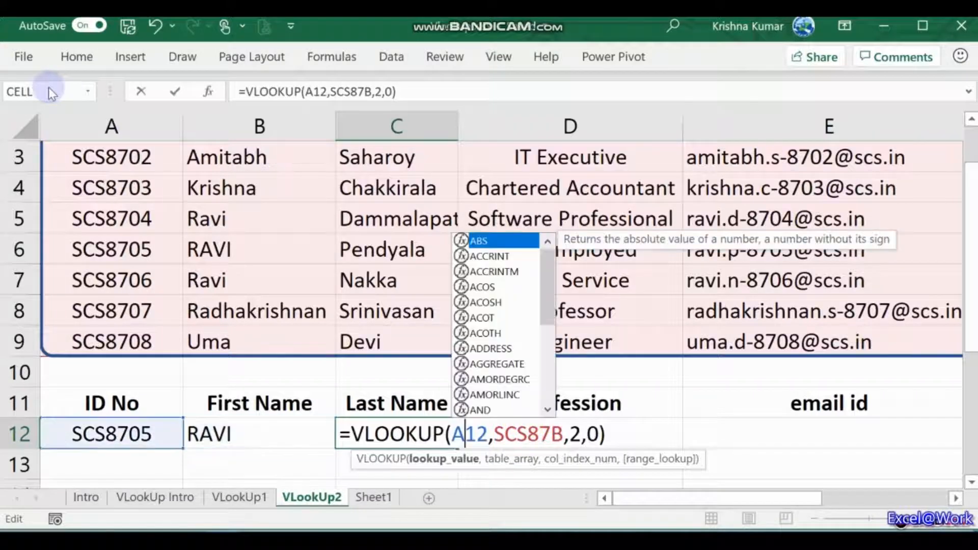
key(Right)
key(Right)
key(Right)
key(Right)
key(Right)
key(Right)
key(Right)
key(Right)
key(Right)
key(Right)
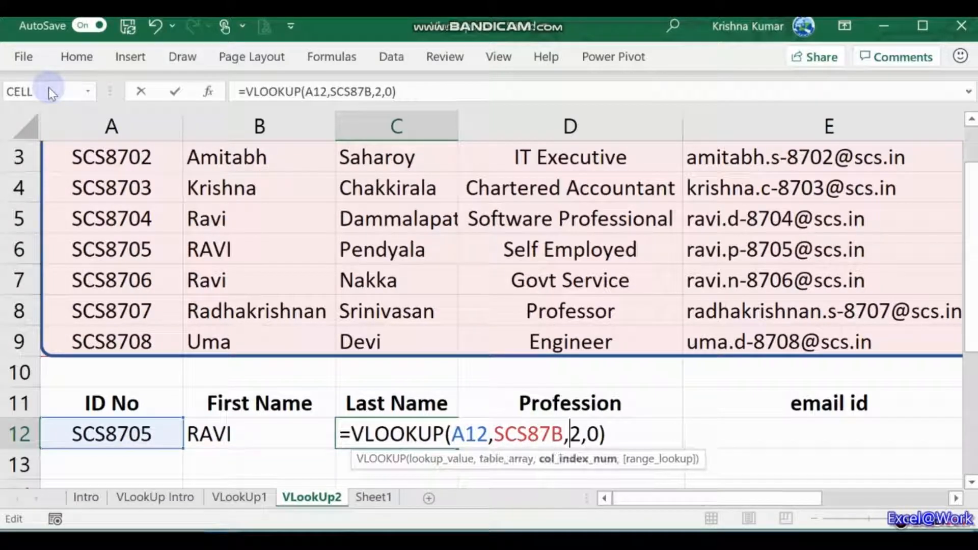
text(3)
key(Delete)
key(Return)
key(Up)
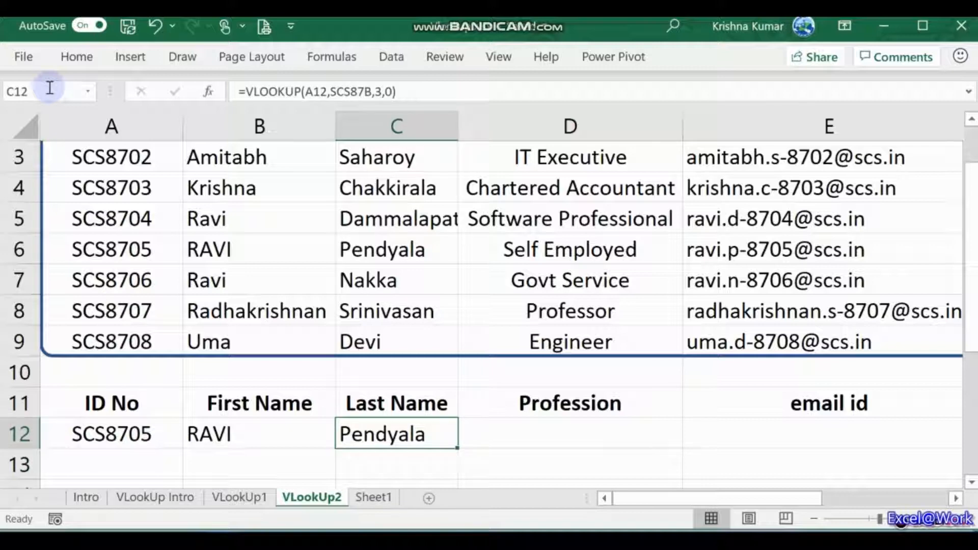
key(Left)
key(Left)
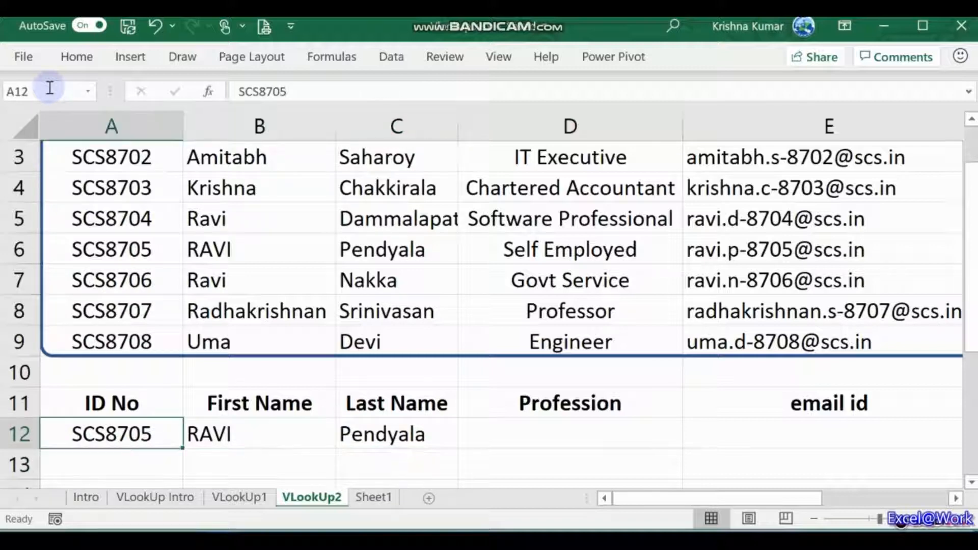
key(Right)
key(Left)
key(Right)
key(Left)
key(Right)
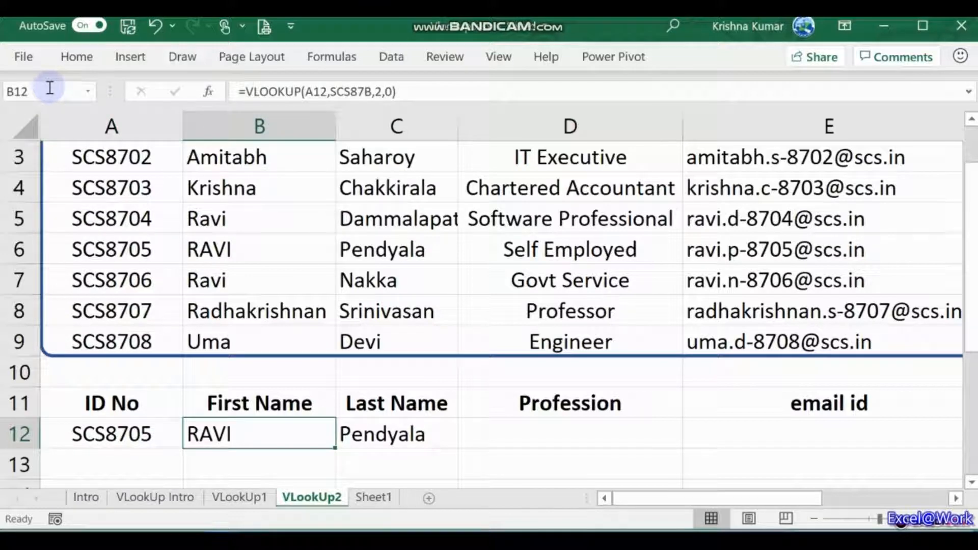
Step: Lock the ID column in B12's formula as $A12
key(F2)
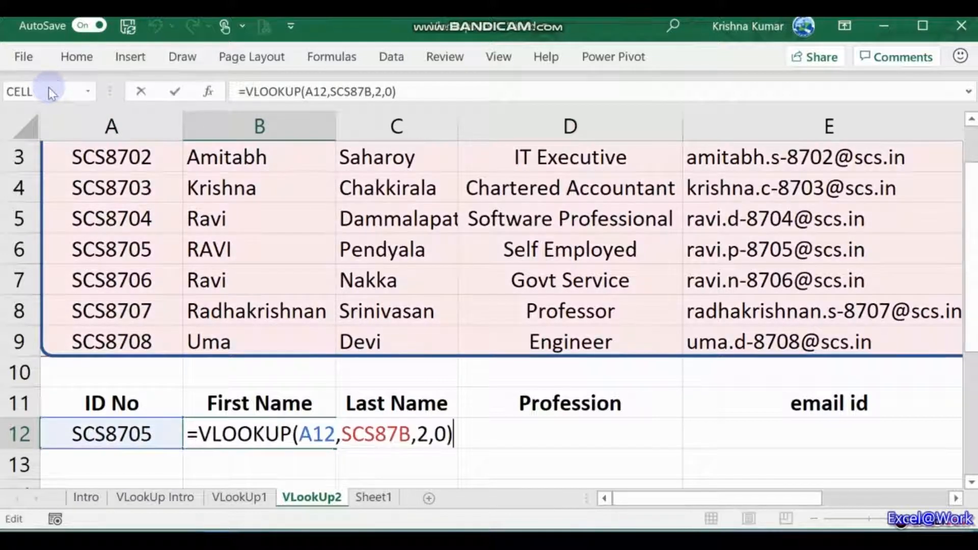
key(Left)
key(Left)
key(Left)
key(Left)
key(Left)
key(Left)
key(Left)
key(Left)
key(Left)
key(Left)
key(Left)
key(Left)
key(Left)
key(Left)
key(Left)
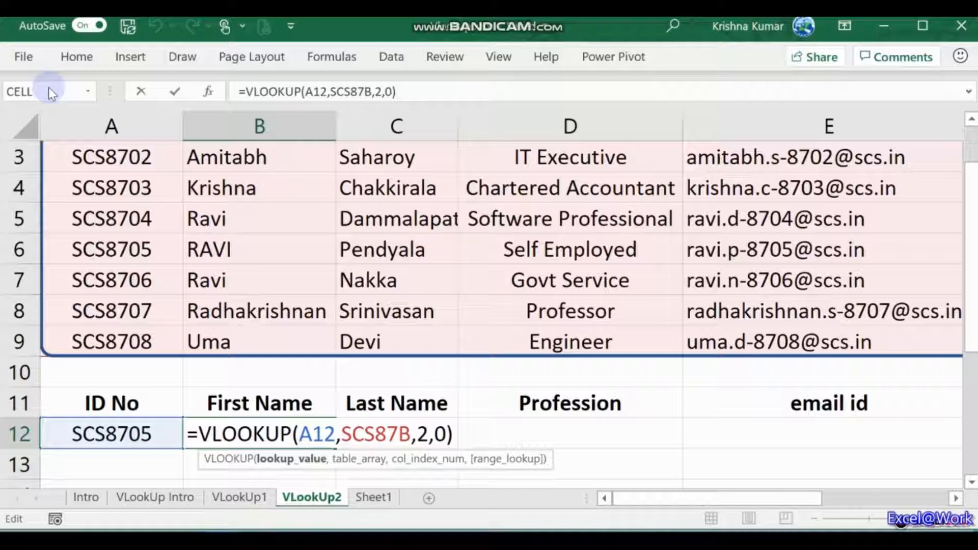
text($)
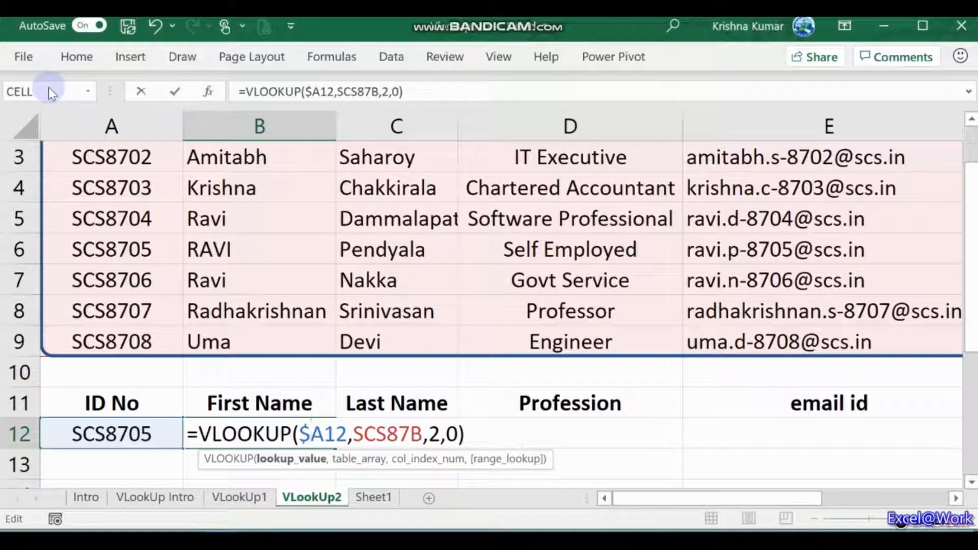
key(Return)
key(Up)
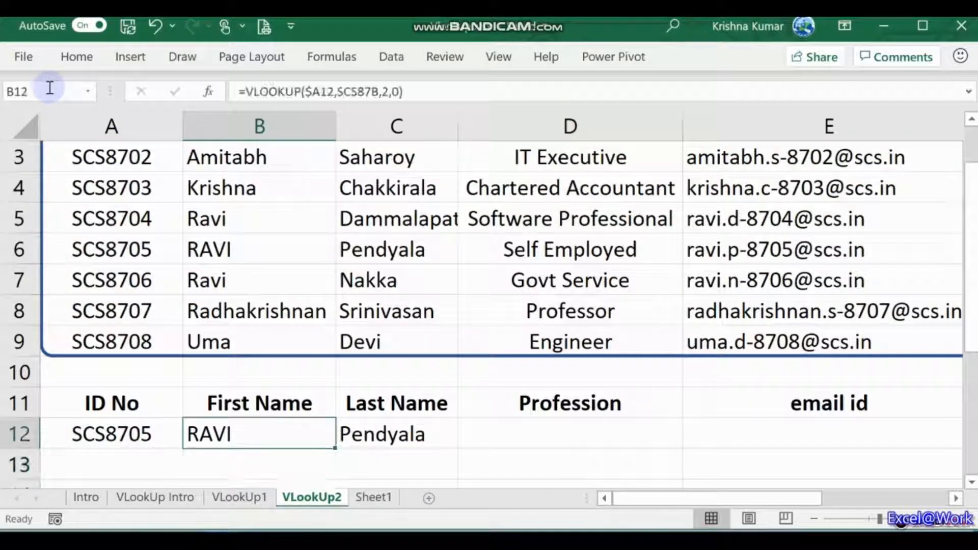
Step: Copy B12 into C12 and change its column index to 3: =VLOOKUP($A12,SCS87B,3,0)
key(ctrl+c)
key(Right)
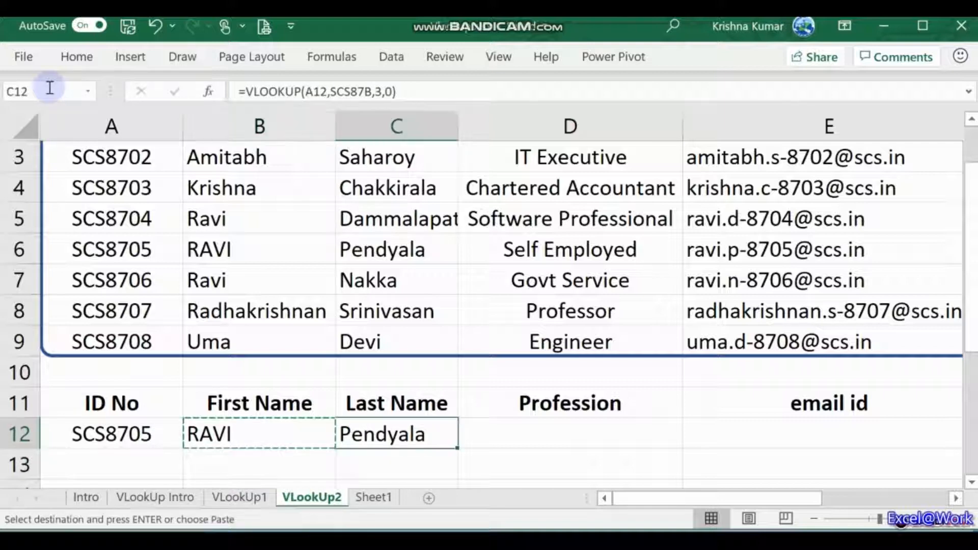
key(Return)
key(F2)
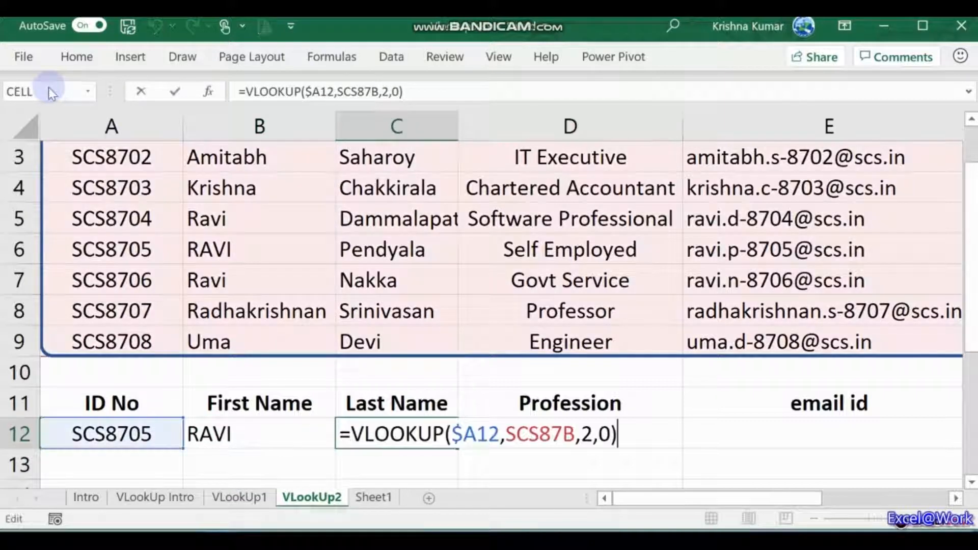
key(Left)
key(Left)
key(Left)
key(Left)
key(Left)
key(Left)
key(Left)
key(Left)
key(Left)
key(Left)
key(Left)
key(Left)
key(Left)
key(Left)
key(Left)
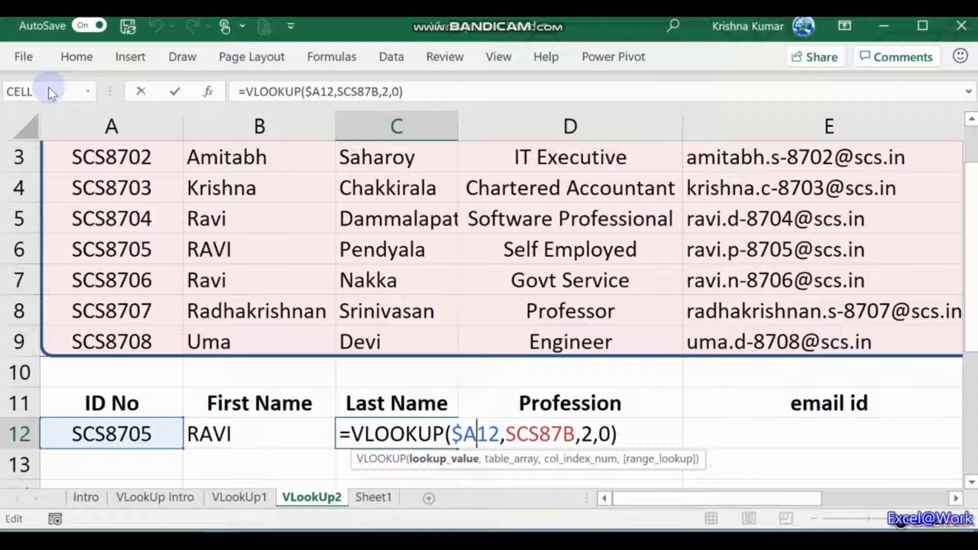
key(Right)
key(Right)
key(Right)
key(Right)
key(Right)
key(Right)
key(Right)
key(Right)
key(Right)
key(Right)
key(Right)
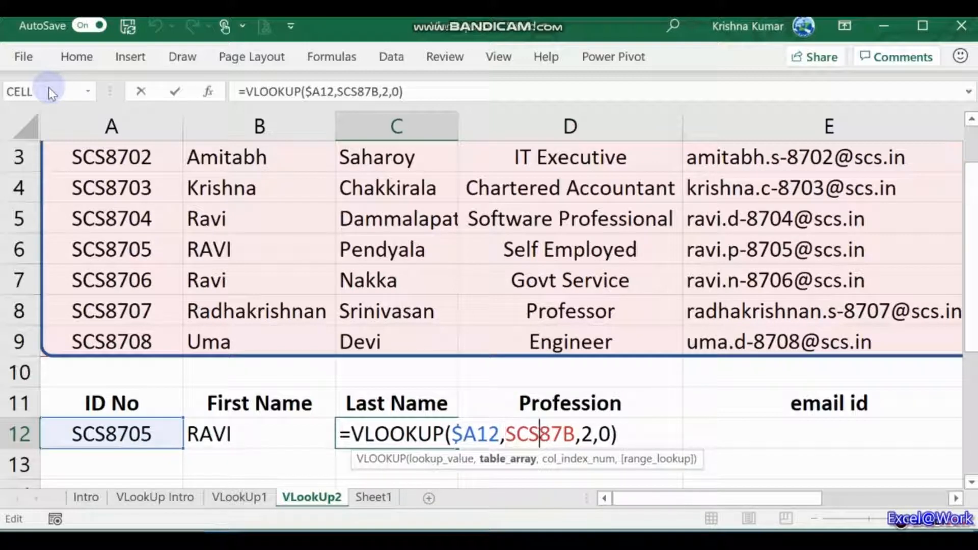
key(Delete)
text(3)
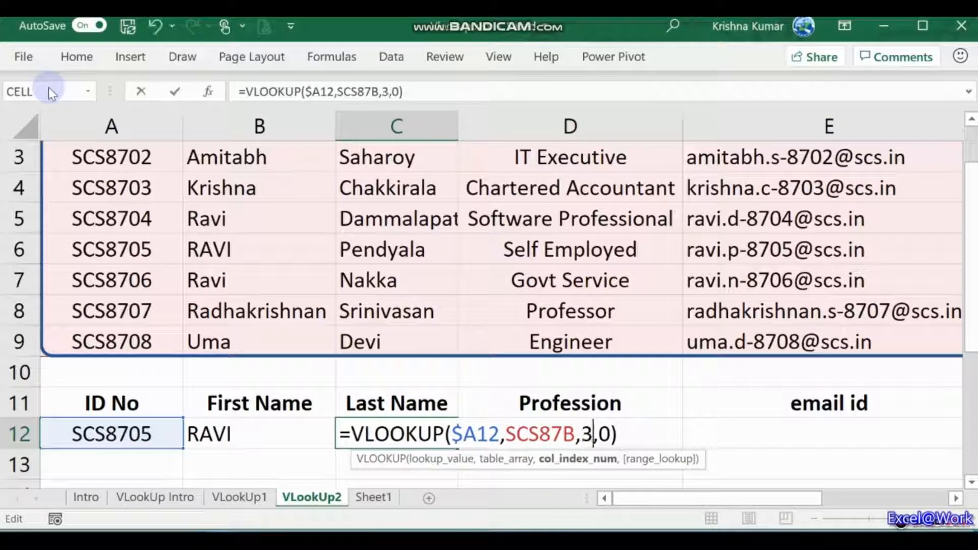
key(Return)
key(Up)
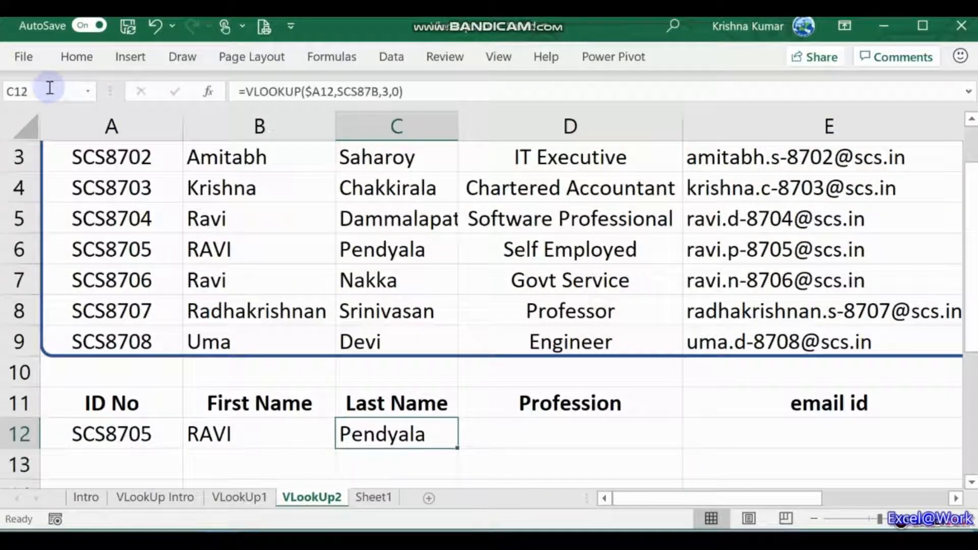
key(Left)
key(Right)
key(Left)
key(Right)
key(Left)
key(Left)
key(Right)
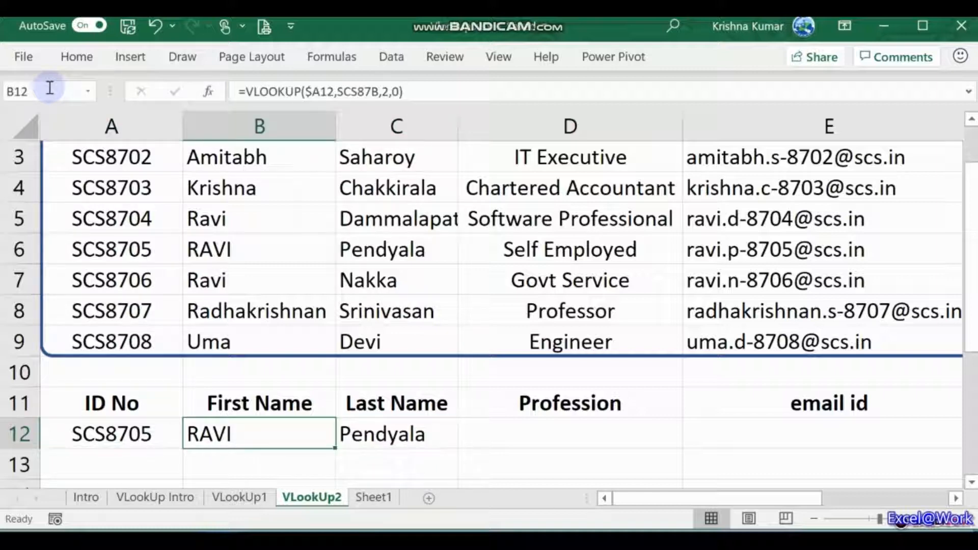
key(Right)
key(Left)
key(Left)
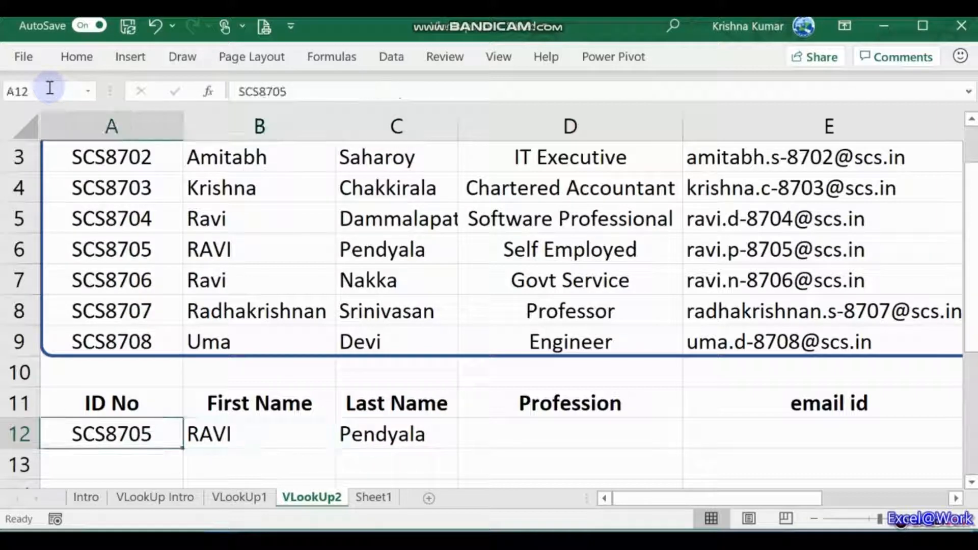
key(Up)
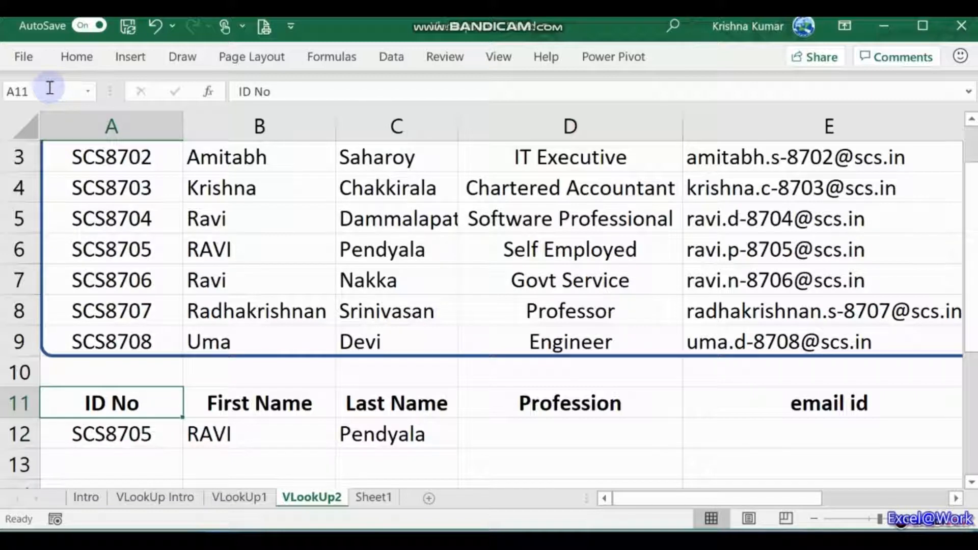
Step: Insert four blank rows above the employee table
key(Up)
key(ctrl+Home)
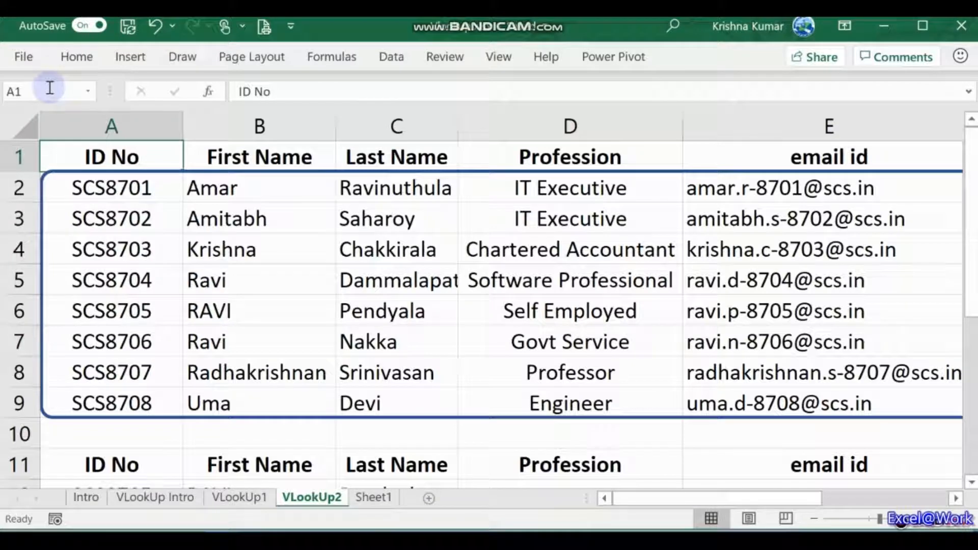
key(shift+Down)
key(shift+Down)
key(shift+Down)
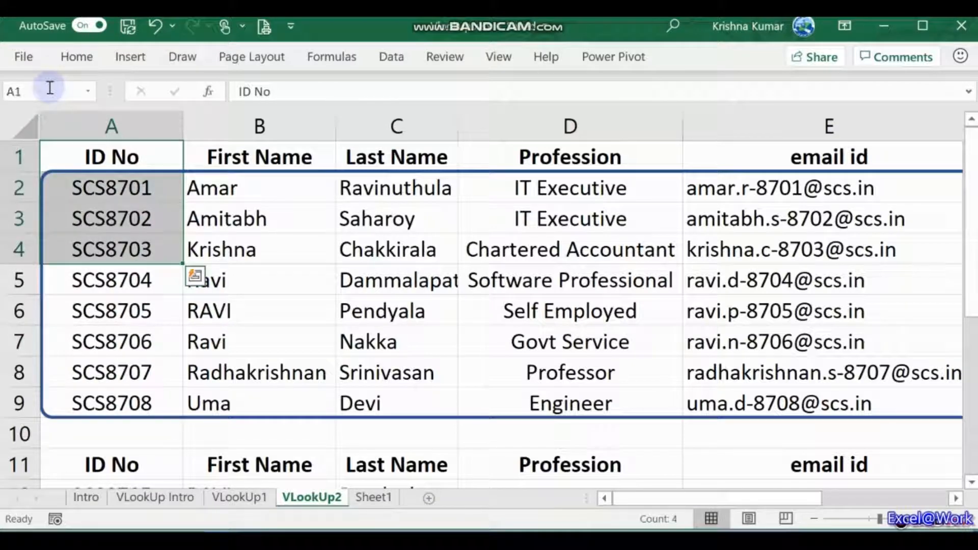
key(alt+h)
key(i)
key(r)
Step: Check the shifted lookup formula in B16 still references the named range
key(Down)
key(Down)
key(Down)
key(Down)
key(Down)
key(Down)
key(Down)
key(Down)
key(Down)
key(Down)
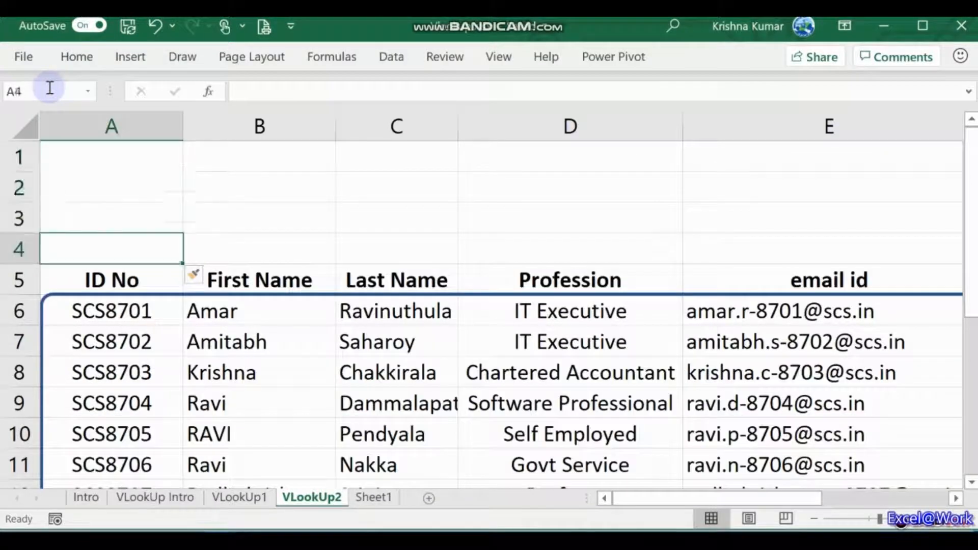
key(Down)
key(Down)
key(Down)
key(Down)
key(Down)
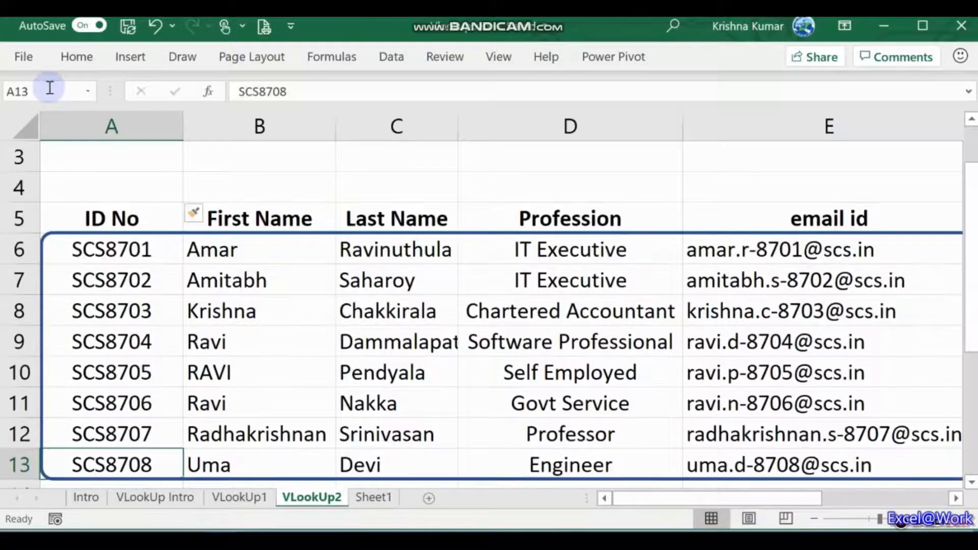
key(Right)
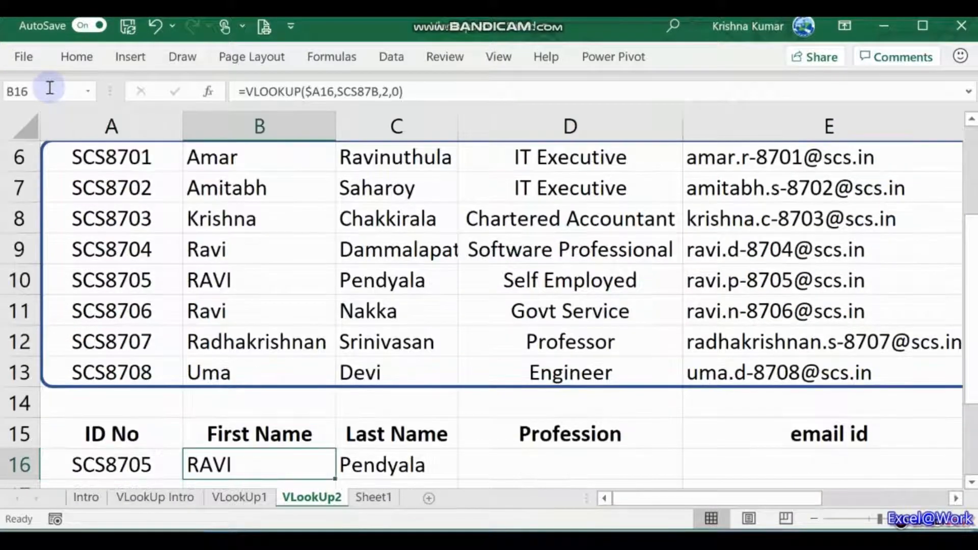
key(F2)
key(Left)
key(Left)
key(Left)
key(Left)
key(Left)
key(Left)
key(Left)
key(Left)
key(Left)
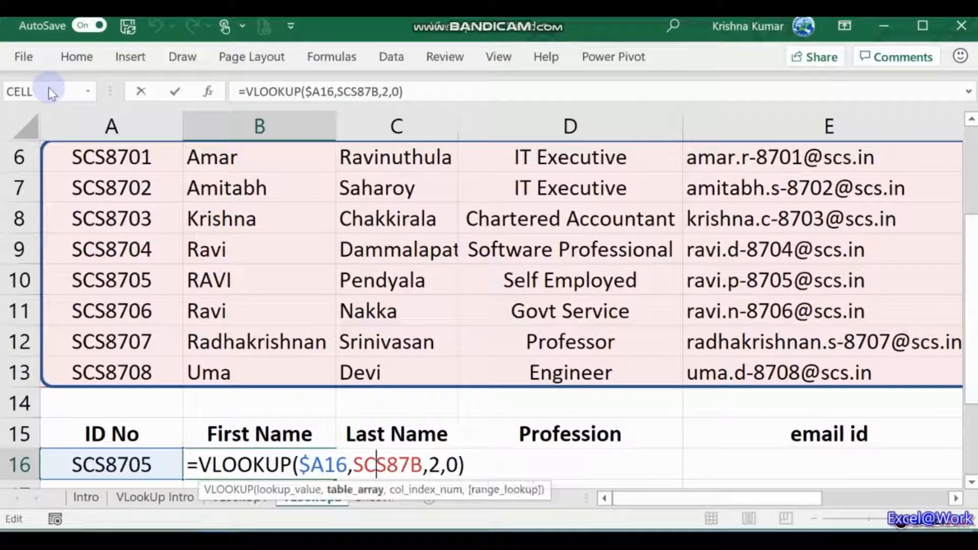
key(Left)
key(Right)
key(Right)
Step: Copy the lookup header and result rows A15:E16 into rows 1–2
key(shift+Tab)
key(Up)
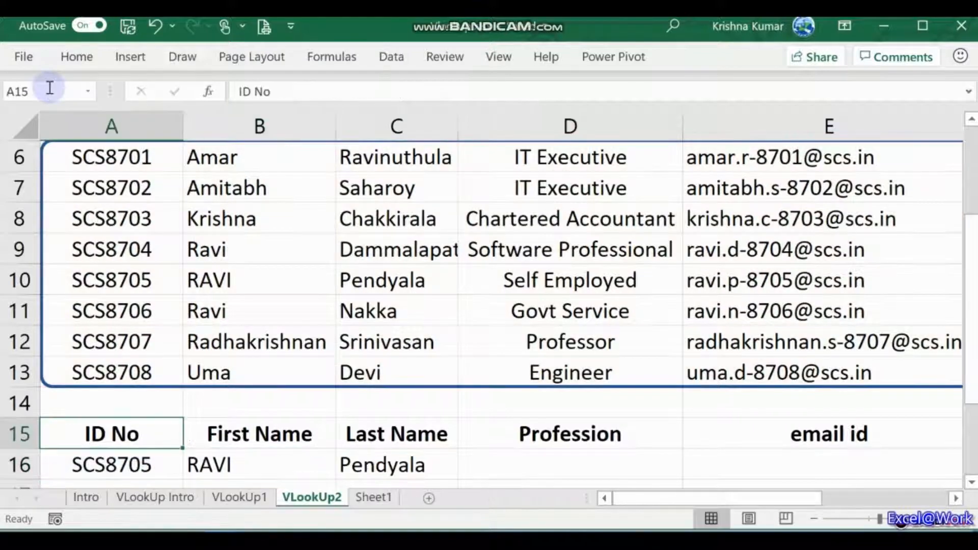
key(shift+Down)
key(shift+Right)
key(shift+Right)
key(shift+Right)
key(shift+Right)
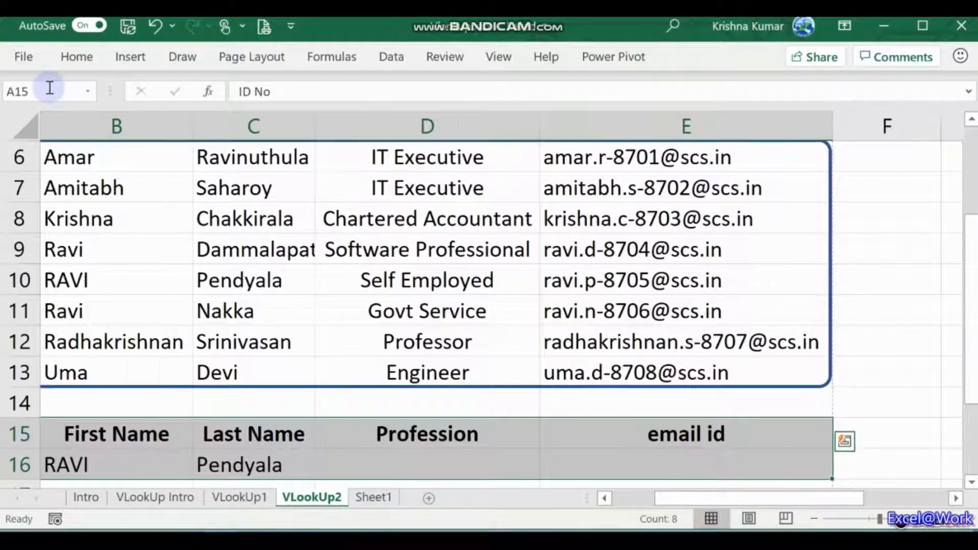
key(ctrl+c)
key(Up)
key(Up)
key(Up)
key(ctrl+Home)
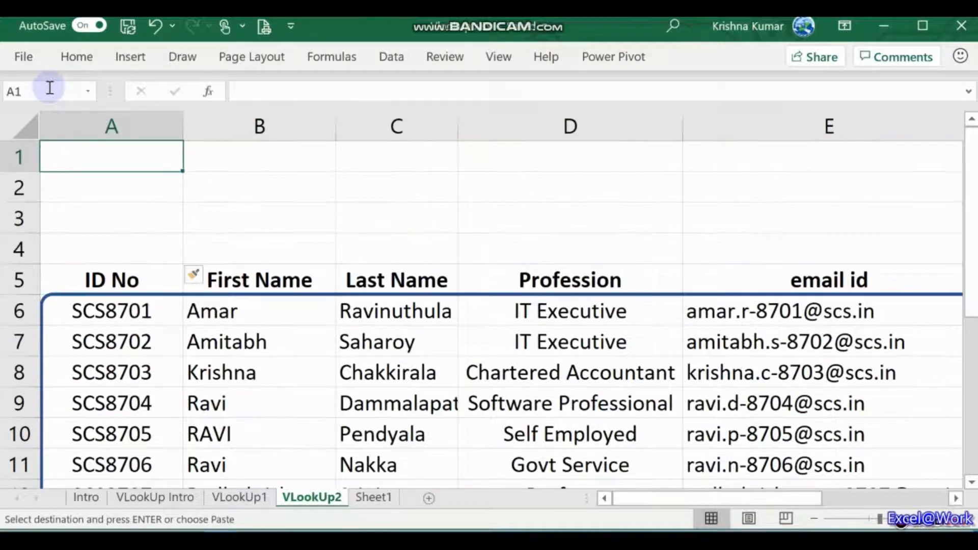
key(Return)
Step: Review the ID column and the lookup row above the employee table
key(Down)
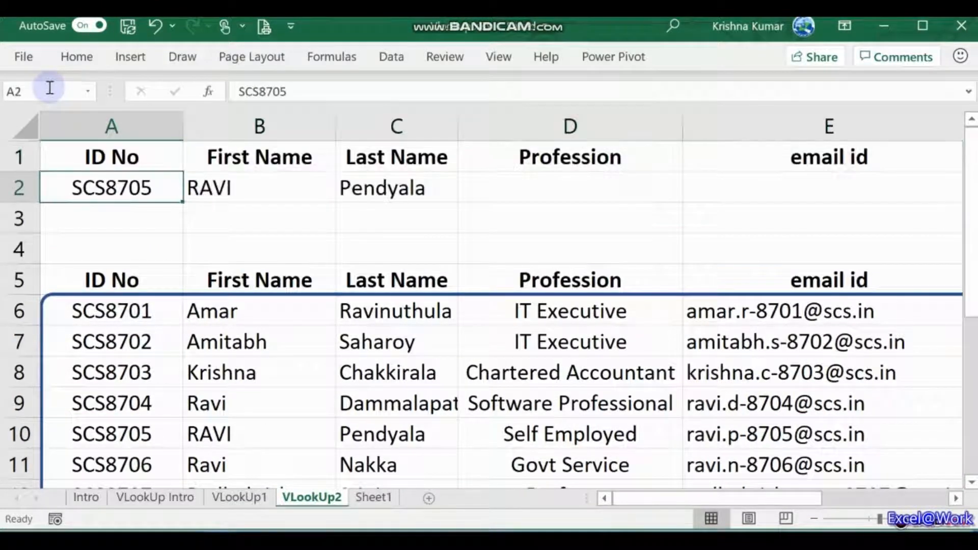
key(Down)
key(Down)
key(Down)
key(Down)
key(Down)
key(Down)
key(Down)
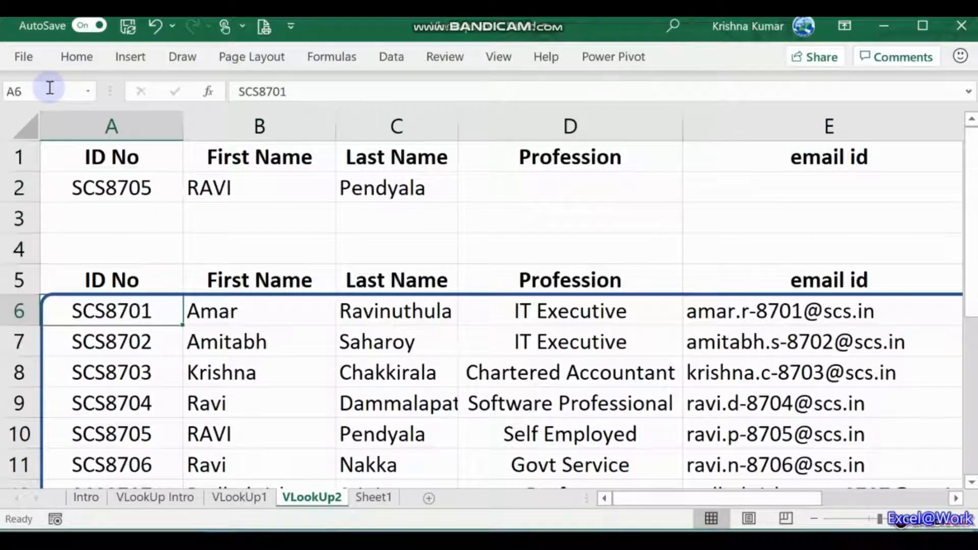
key(Down)
key(Down)
key(Down)
key(Down)
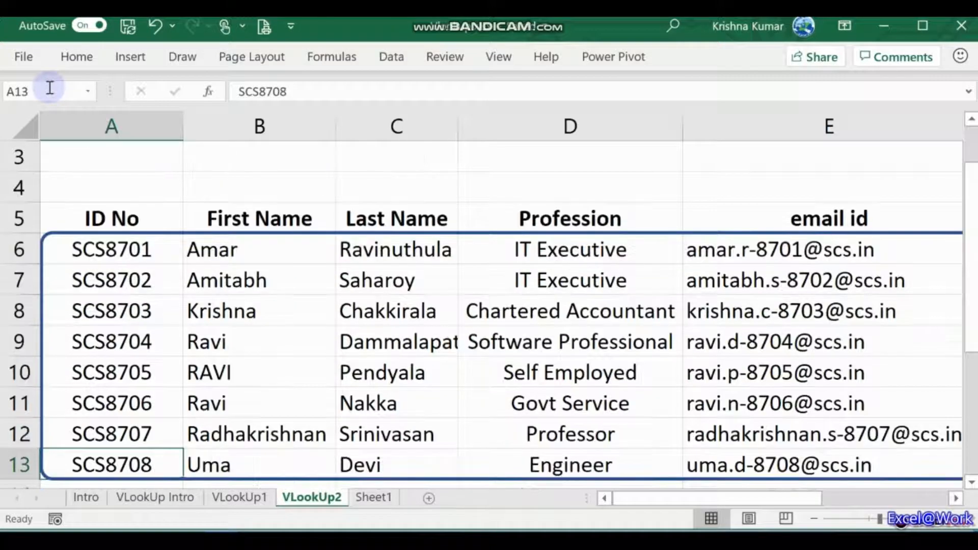
key(Up)
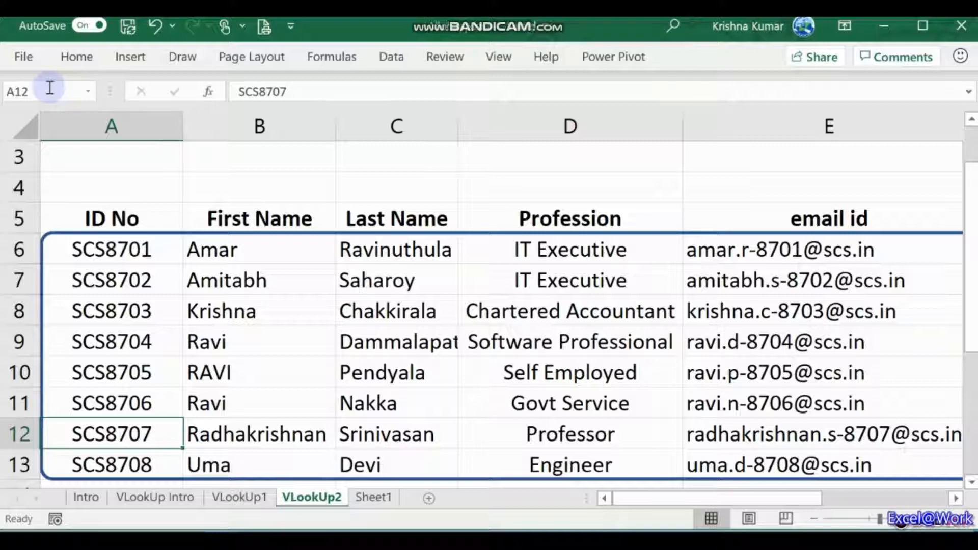
key(Up)
key(Up)
key(Up)
key(Up)
key(Up)
key(Up)
key(Up)
key(Up)
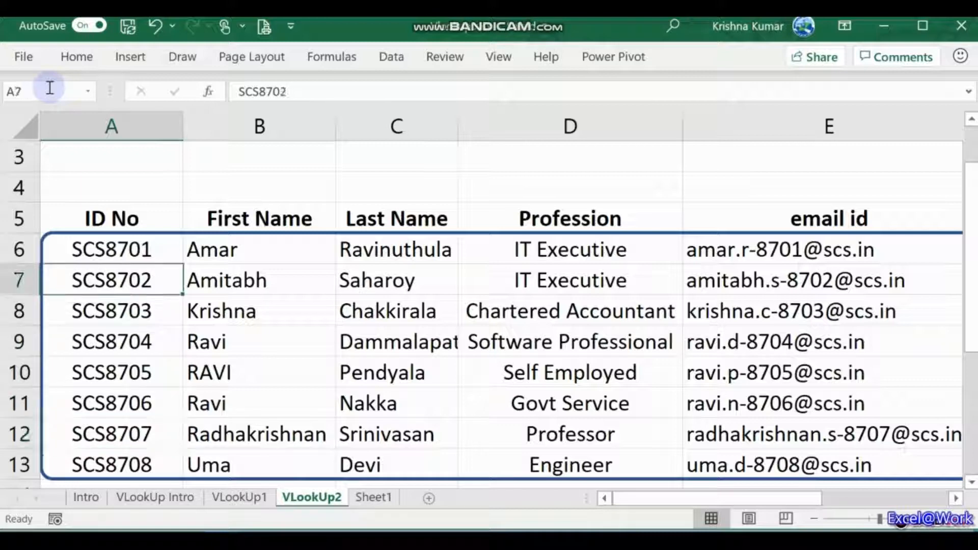
key(Up)
key(Up)
key(Down)
key(Down)
key(Down)
key(Up)
key(Up)
key(Up)
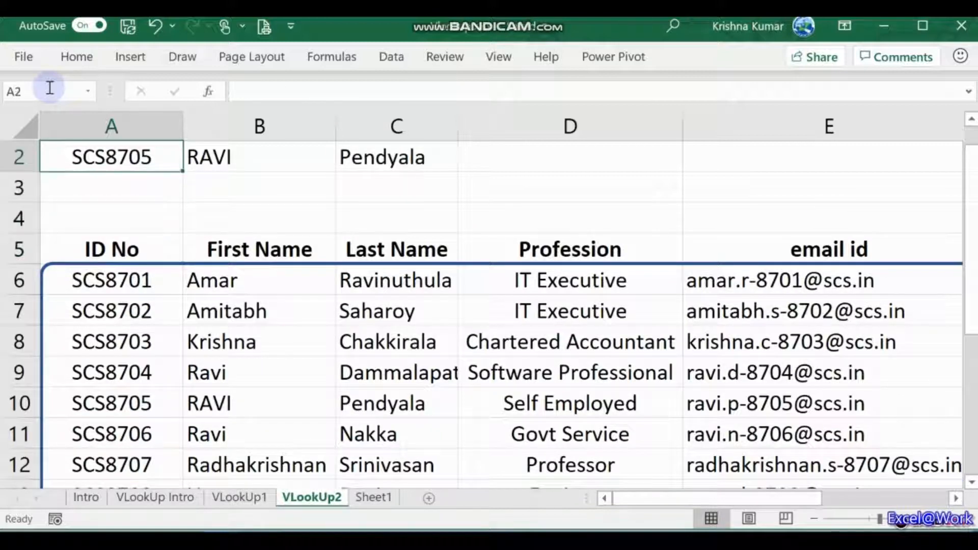
key(Up)
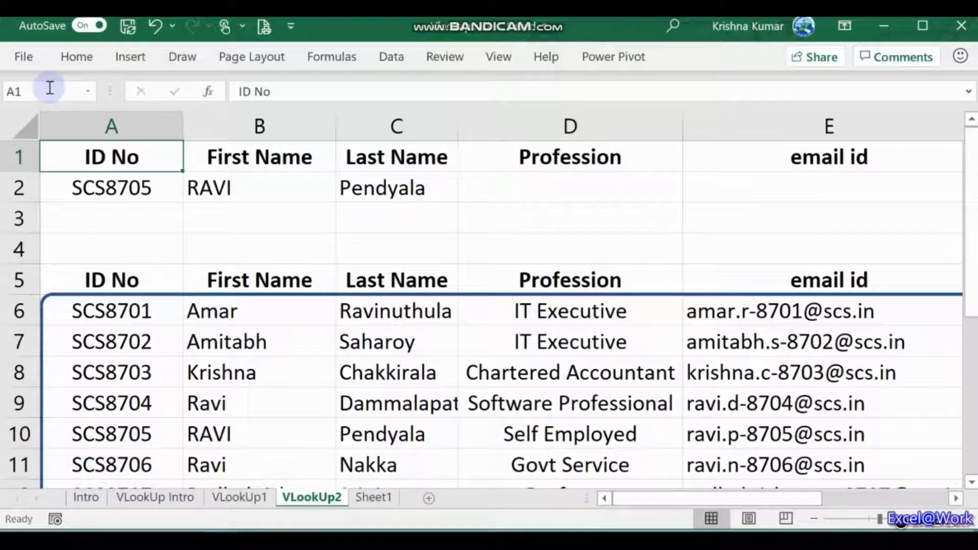
key(Down)
key(Down)
key(Down)
key(Down)
key(Down)
key(Down)
key(Down)
key(ctrl+Home)
key(Down)
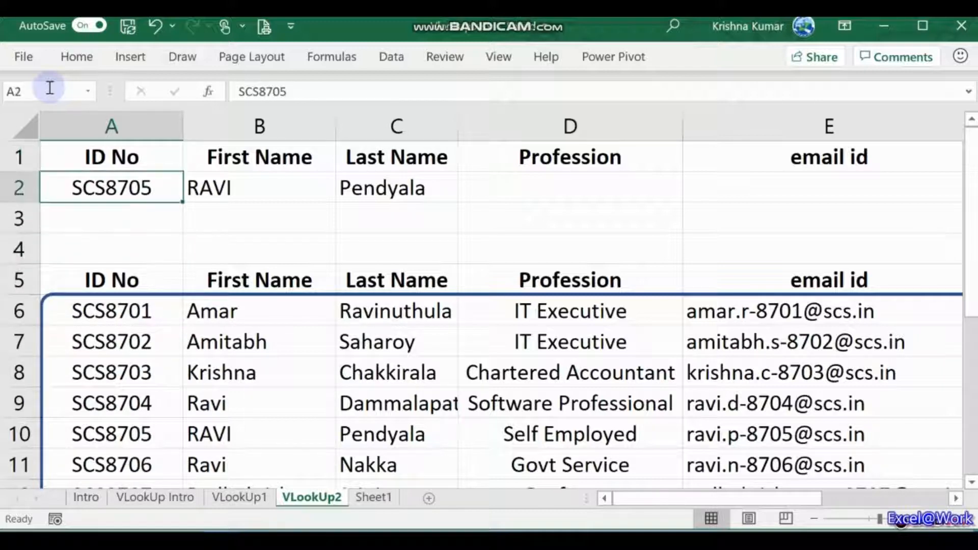
Step: Check the B2 First Name lookup and the table headers from ID No to Profession
key(Right)
key(Left)
key(Down)
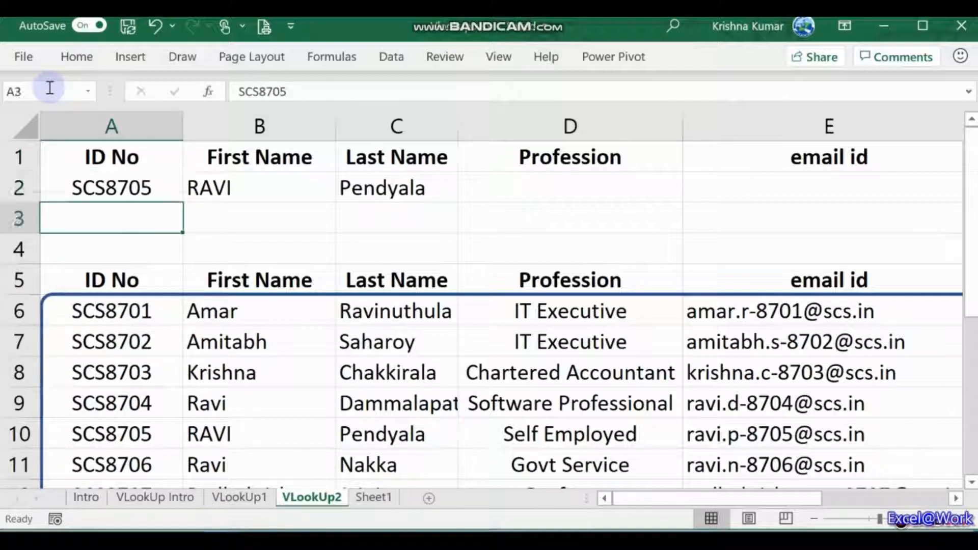
key(Down)
key(Down)
key(Right)
key(Down)
key(Up)
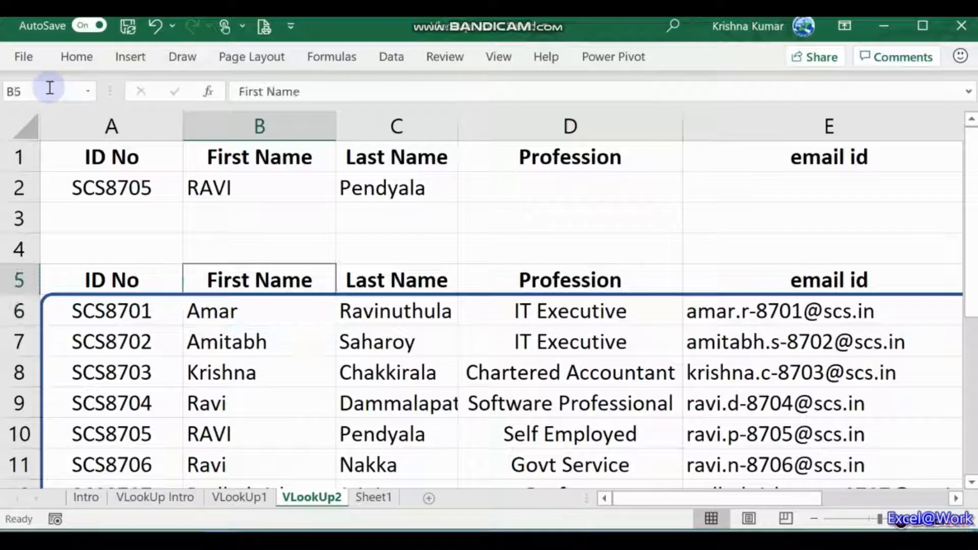
key(Right)
key(Right)
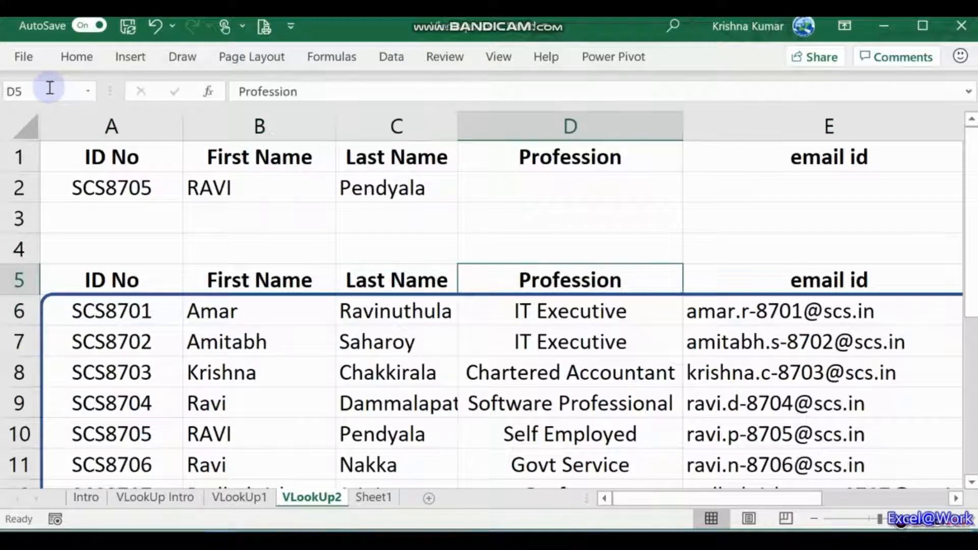
key(Right)
key(Left)
key(Left)
key(Left)
key(Left)
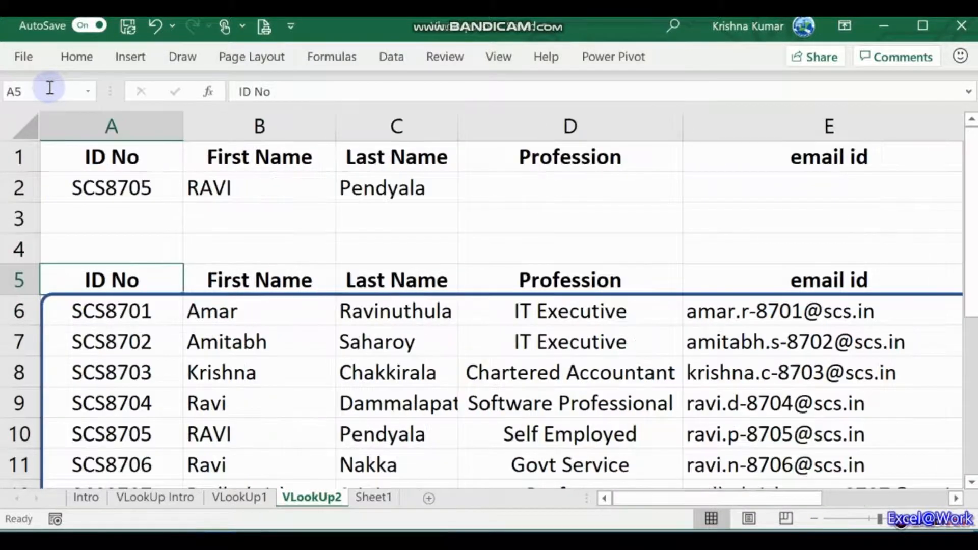
key(Right)
Step: Move along the empty row 3 toward the columns on the right
key(Up)
key(Up)
key(Up)
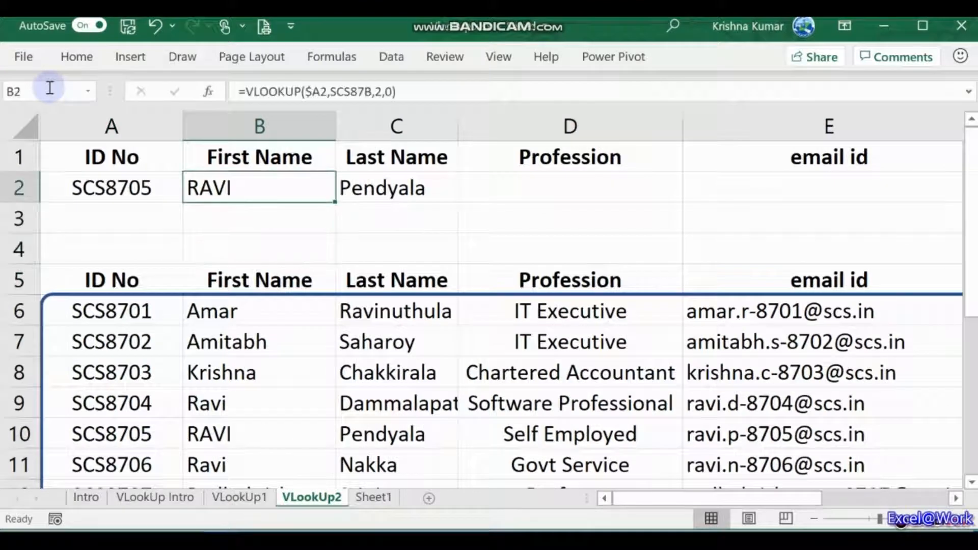
key(Down)
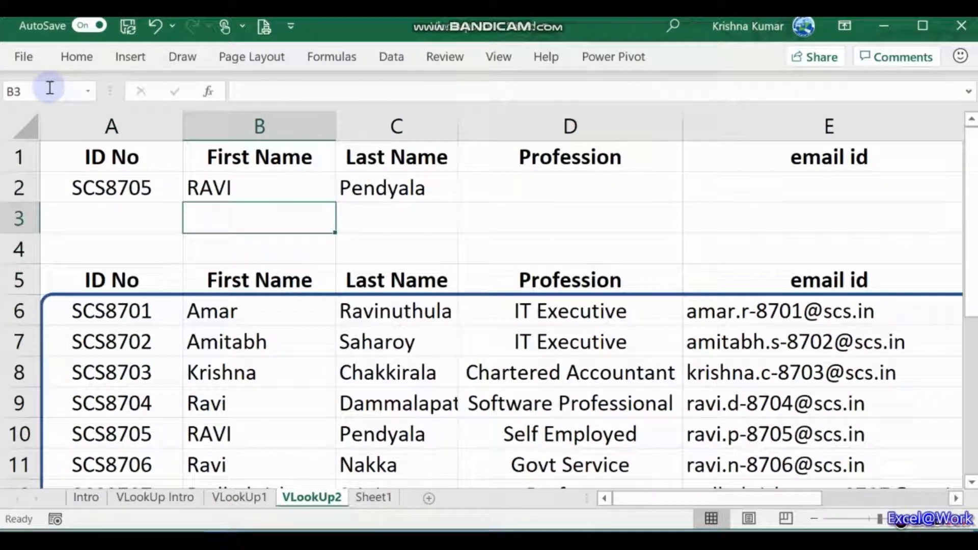
key(Right)
key(Right)
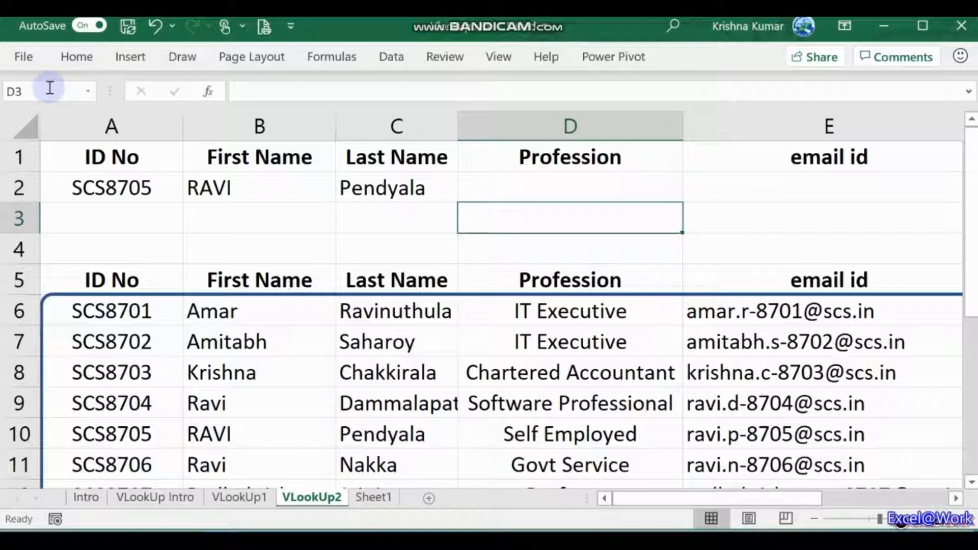
key(Left)
key(Left)
key(Left)
key(Right)
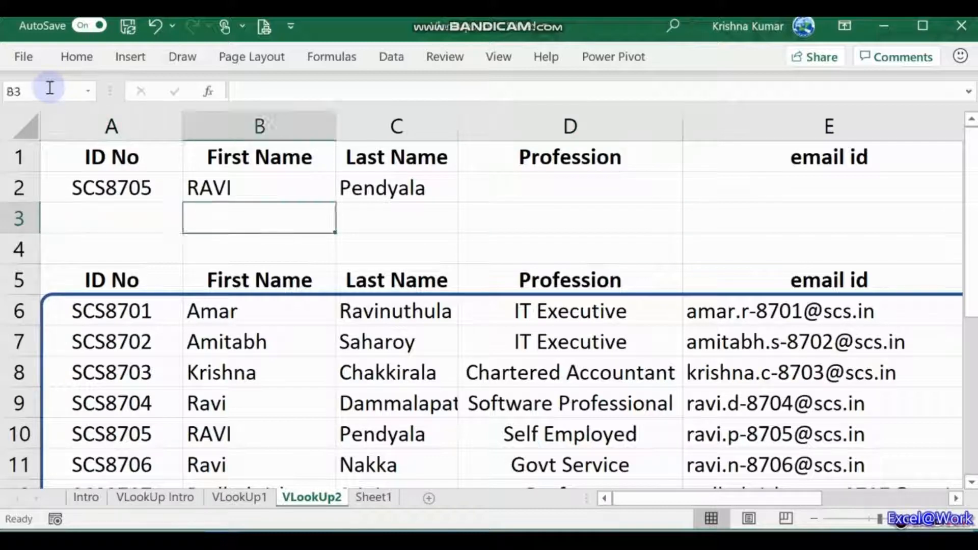
key(Right)
key(Right)
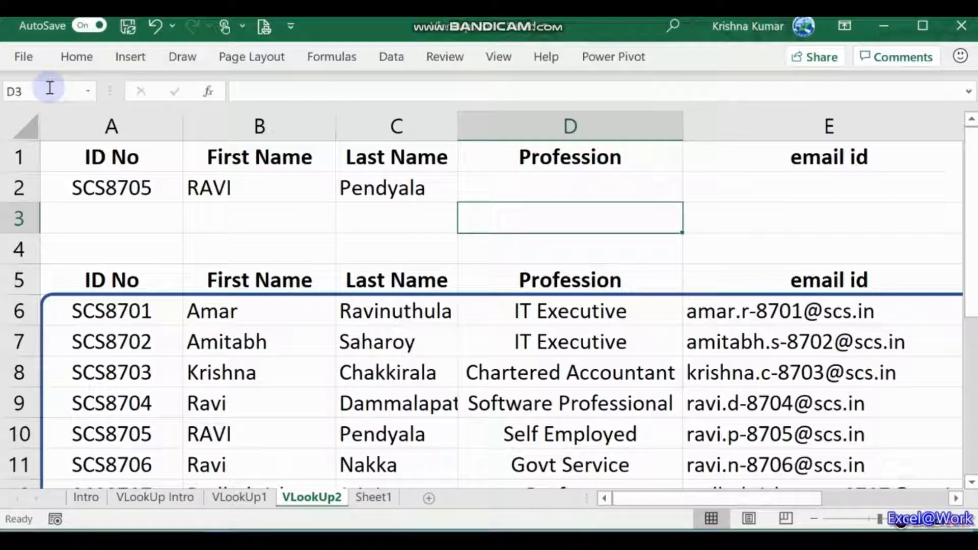
key(Right)
key(Right)
key(Right)
key(Right)
key(Right)
key(Right)
key(Right)
key(Right)
key(Right)
key(Right)
key(Right)
key(Right)
key(Right)
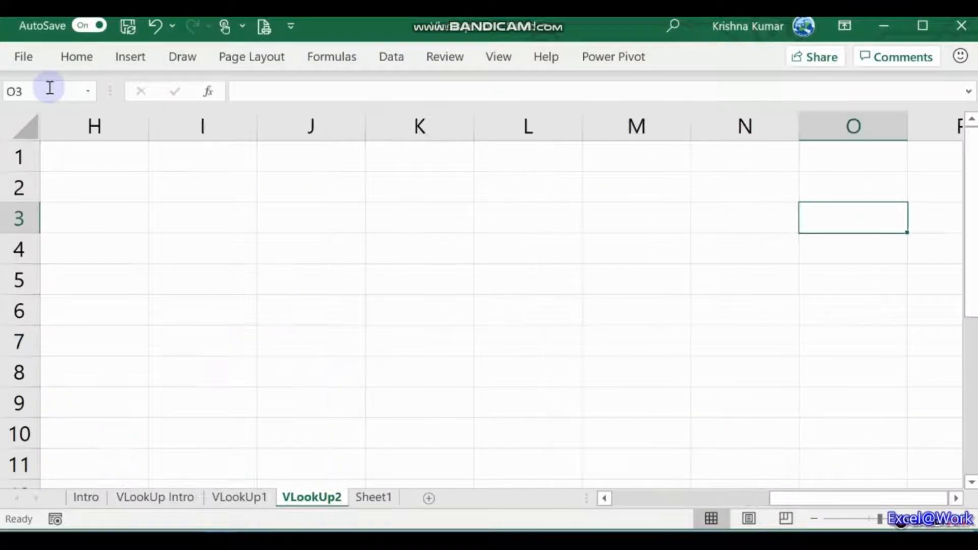
Step: Enter =COLUMN() in cell Z3
key(Right)
key(Right)
key(Right)
key(Right)
key(Right)
key(Right)
key(Right)
key(Right)
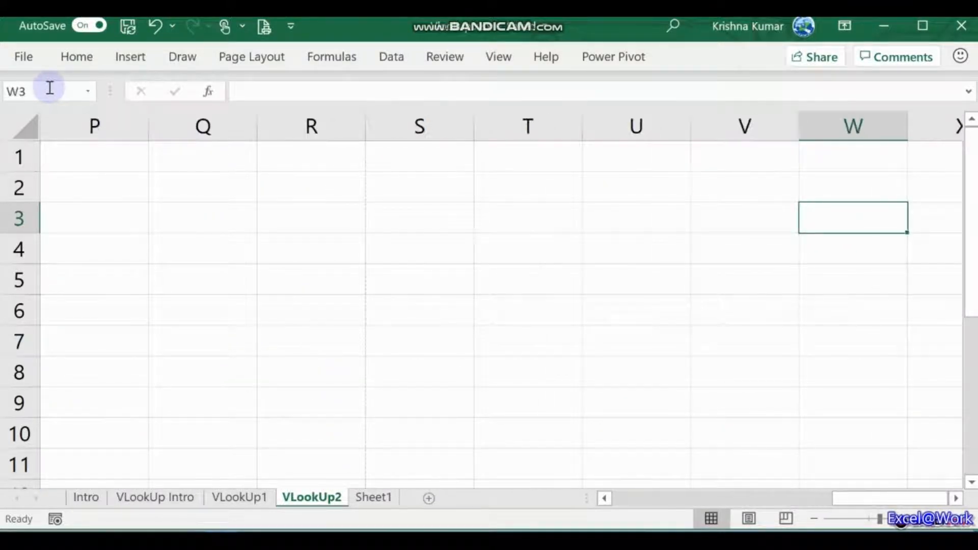
key(Right)
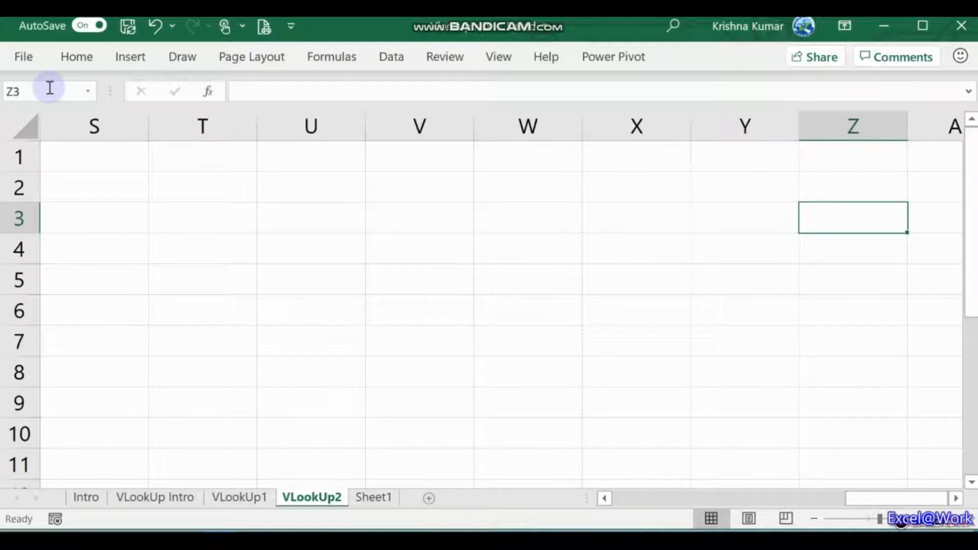
key(Right)
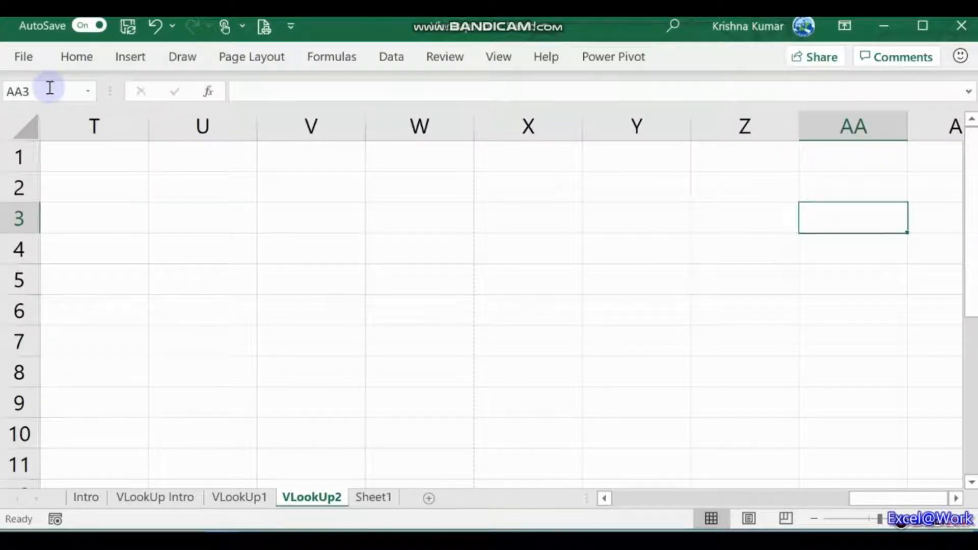
key(Left)
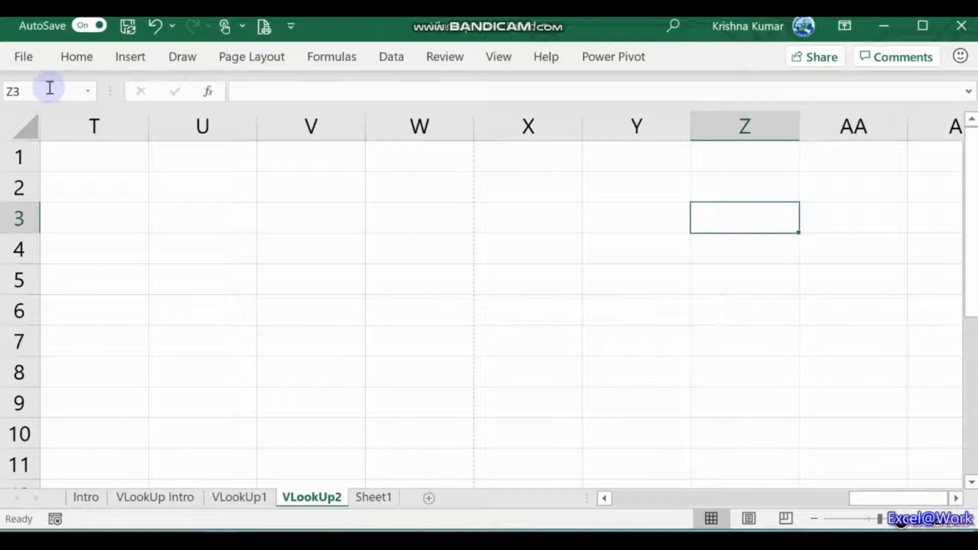
text(=)
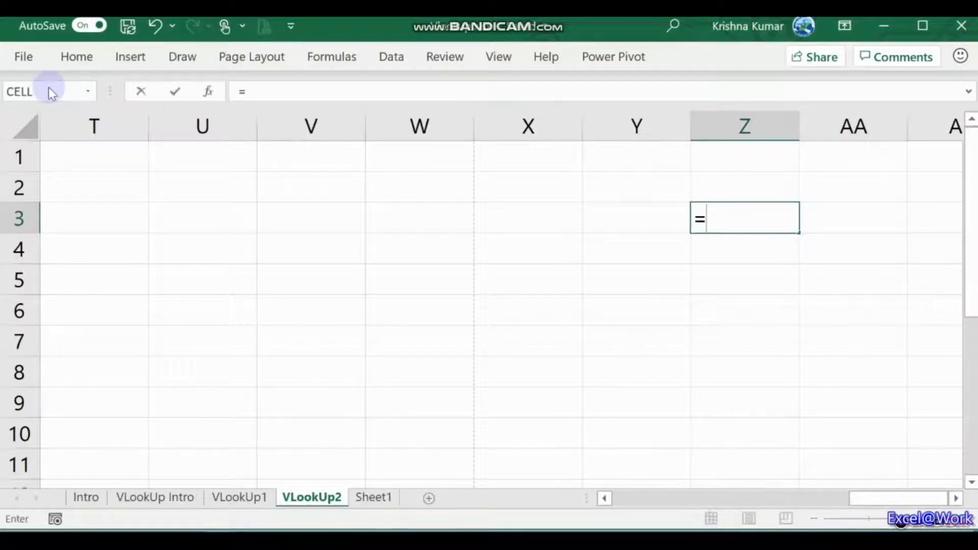
text(COLUMN)
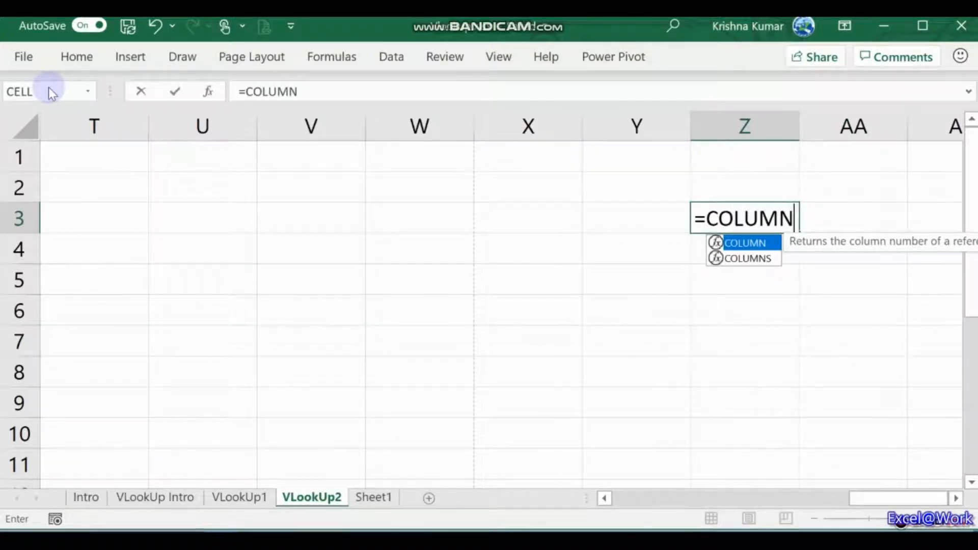
text(())
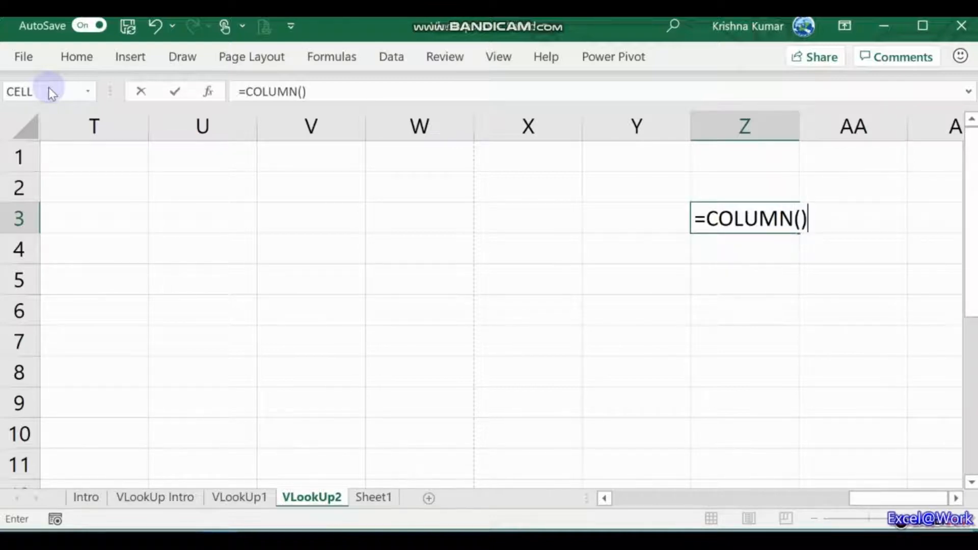
key(ctrl+Return)
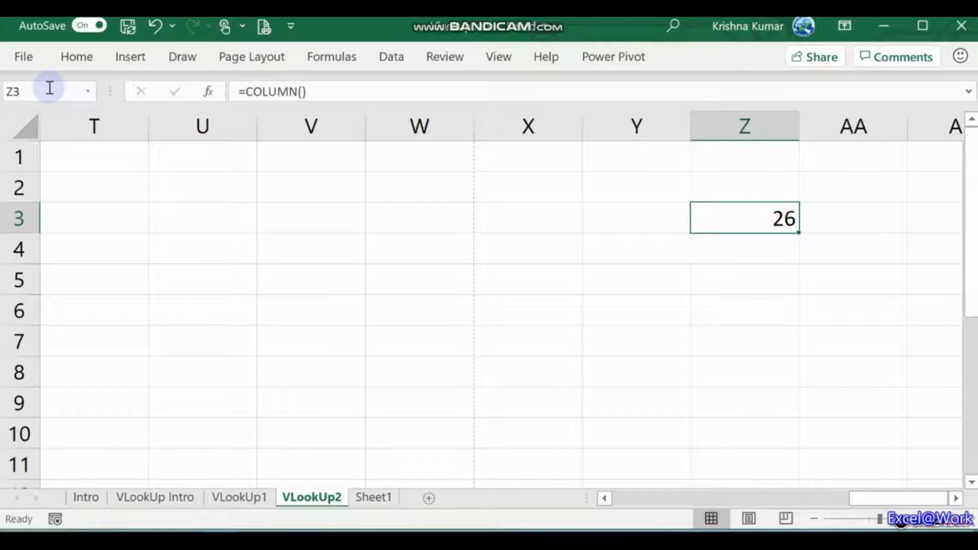
Step: Start a formula in AA3, then cancel the erroneous entry
key(Right)
text(=C)
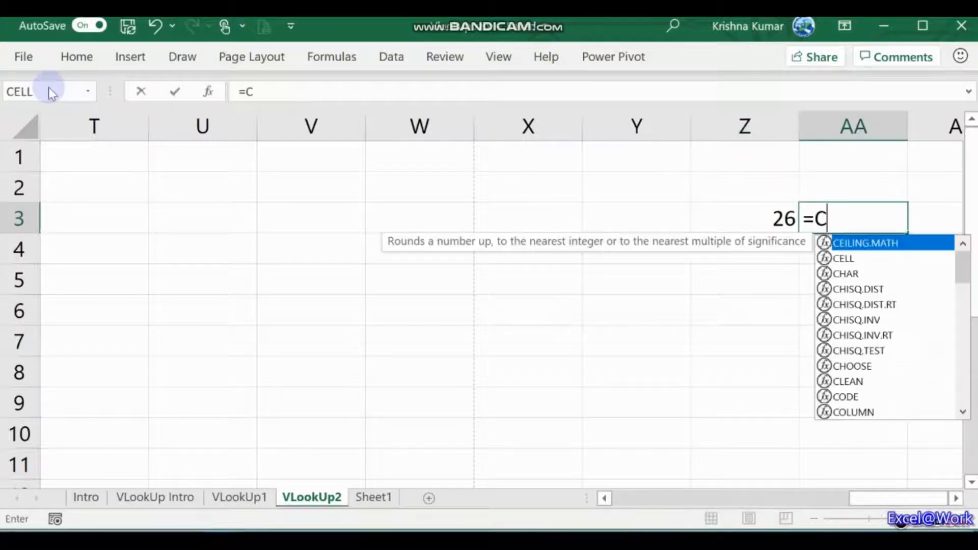
key(Return)
key(Escape)
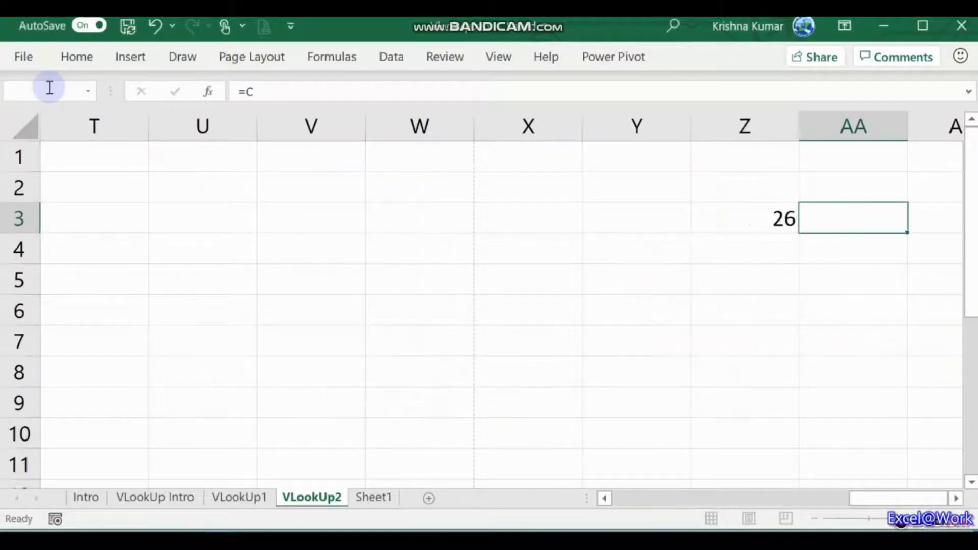
key(Escape)
Step: Copy the COLUMN formula from Z3 into AA3, AF3 and the last column XFD3
key(Left)
key(ctrl+c)
key(Right)
key(Return)
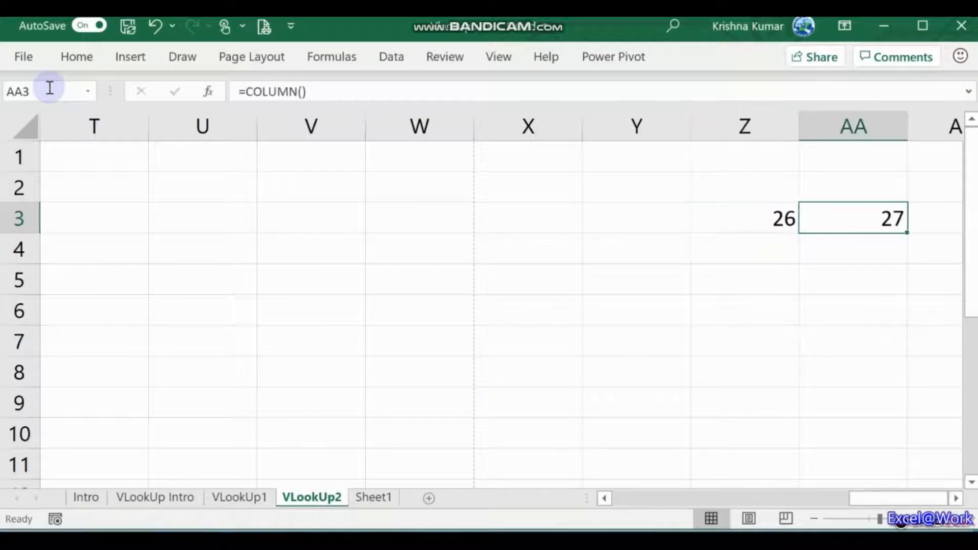
key(ctrl+c)
key(Right)
key(Right)
key(Right)
key(Right)
key(Right)
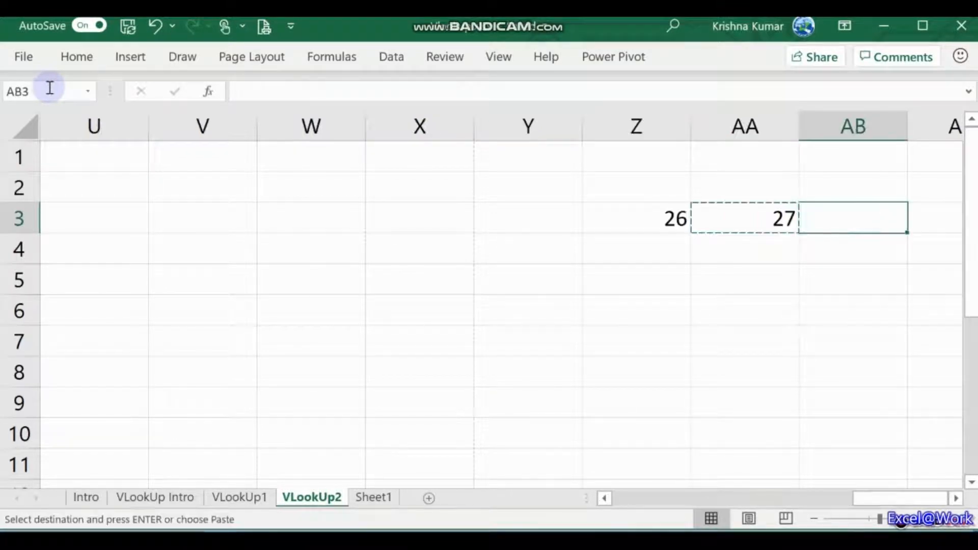
key(Return)
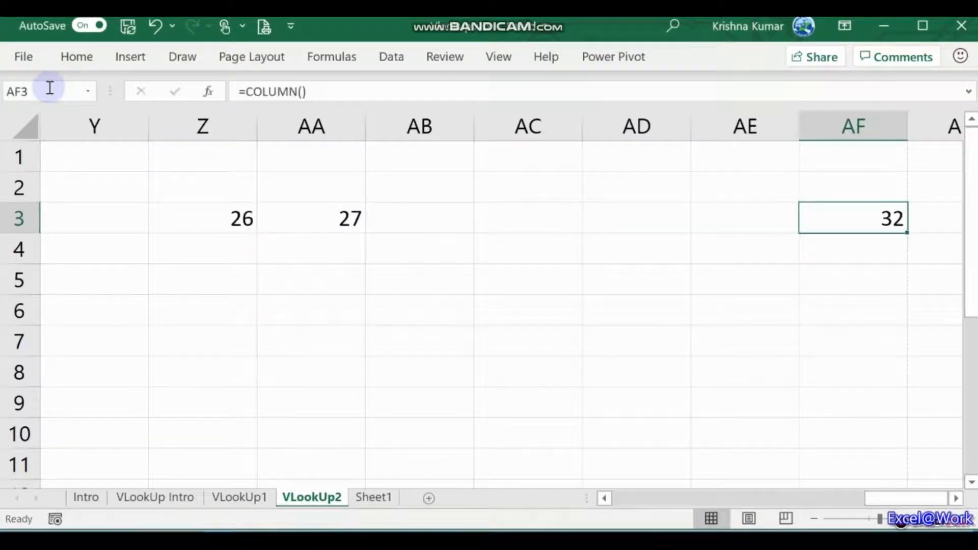
key(ctrl+c)
key(Right)
key(Right)
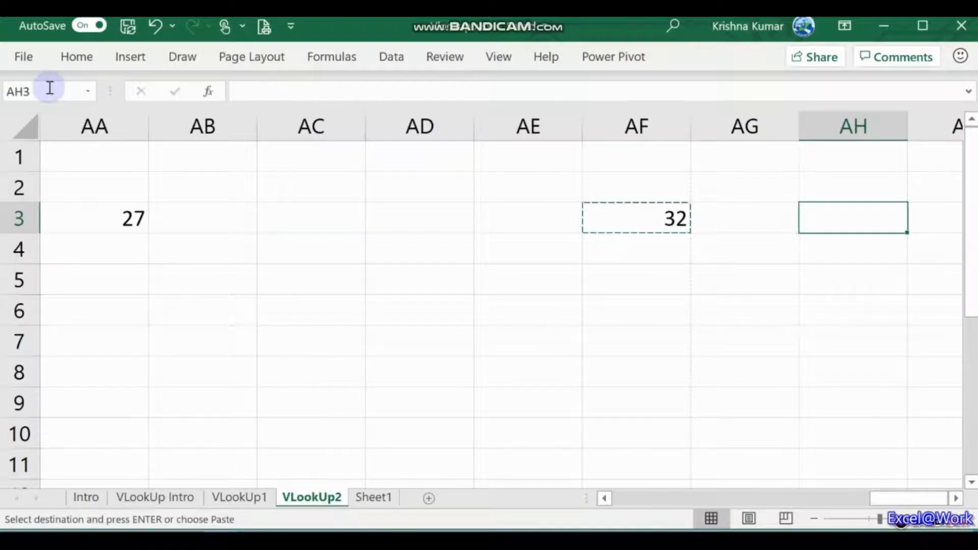
key(ctrl+Right)
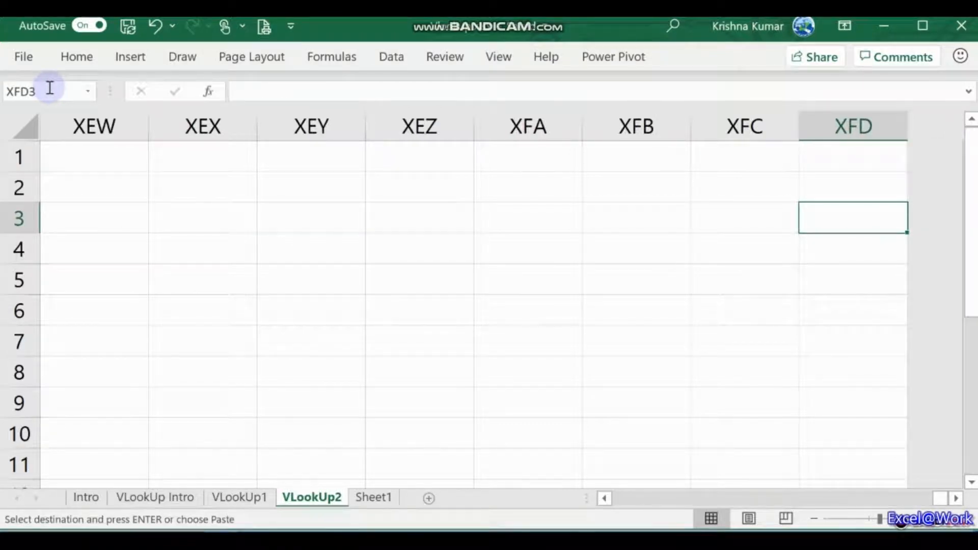
key(Return)
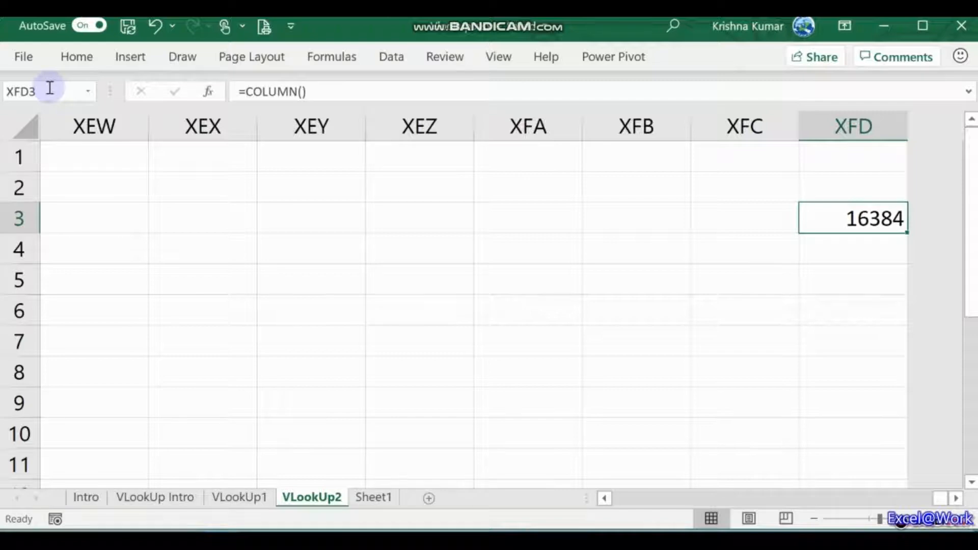
Step: Delete the test COLUMN copies from XFD3 and AF3
key(Down)
key(Up)
key(Delete)
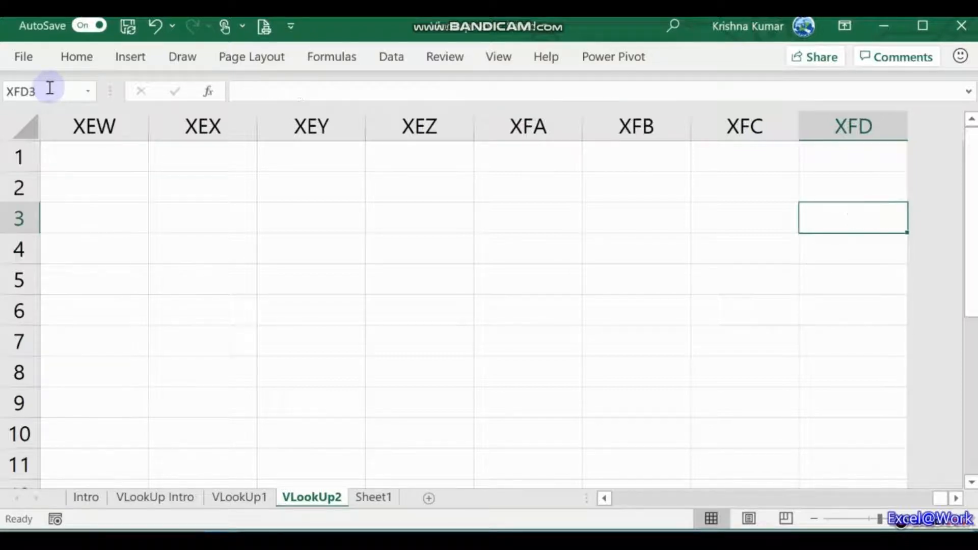
key(ctrl+Left)
key(Delete)
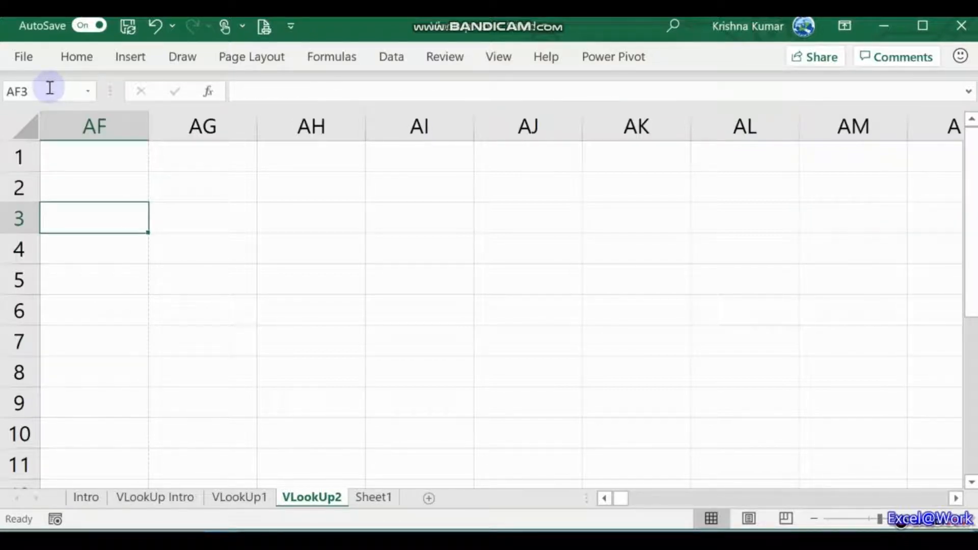
key(Left)
key(ctrl+Left)
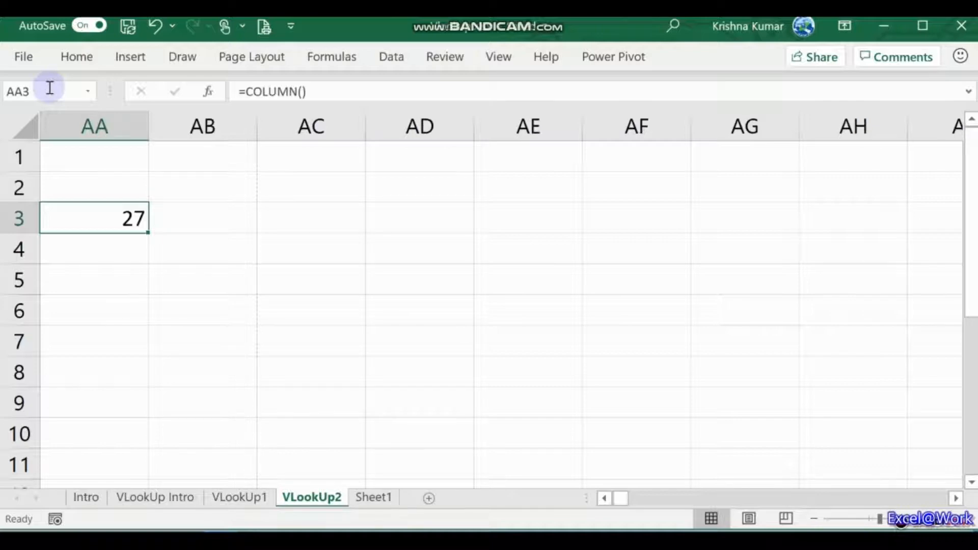
Step: Review the 26 and 27 results in Z3 and AA3, ending on empty cell Y3
key(Left)
key(Right)
key(Down)
key(Left)
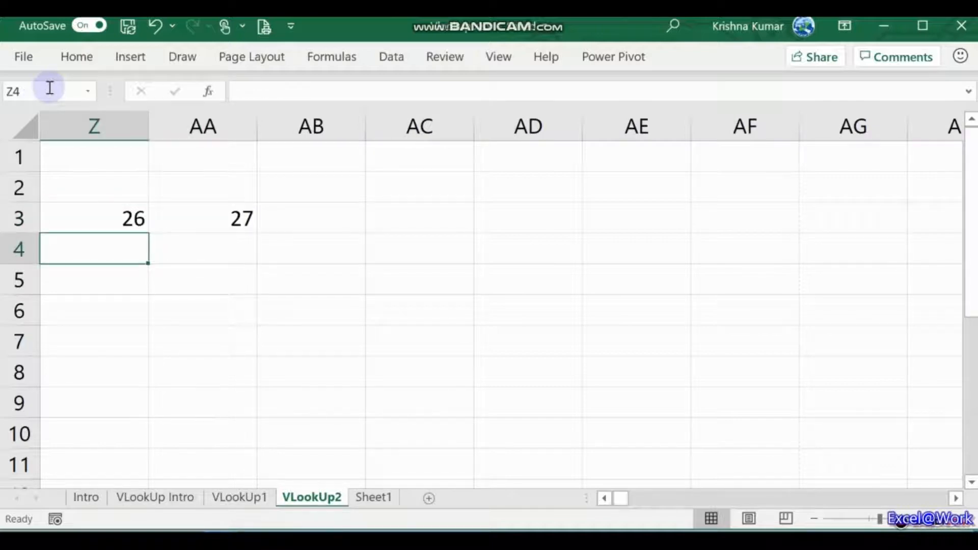
key(Left)
key(Right)
key(Up)
key(Left)
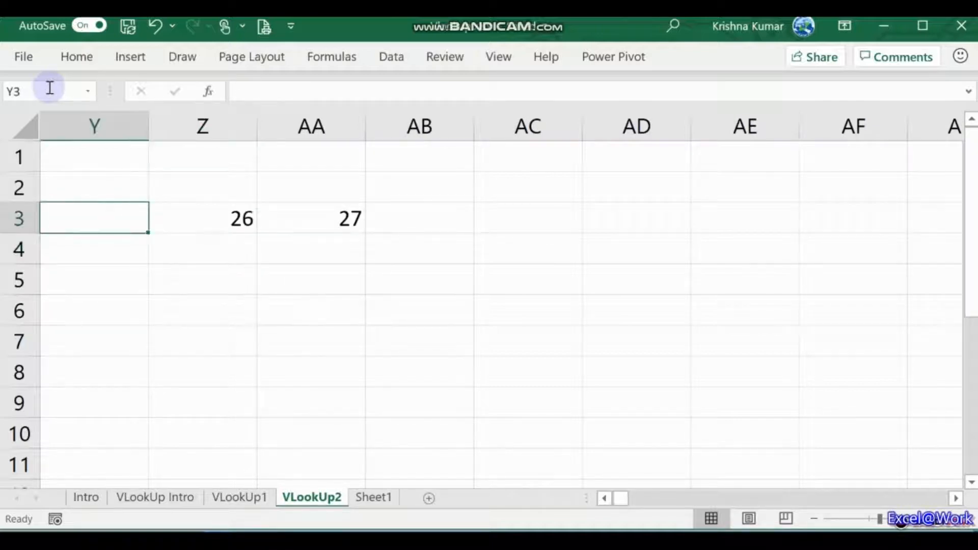
Step: Enter =ROW() in Y3 and copy it down to Y8
text(=ROW())
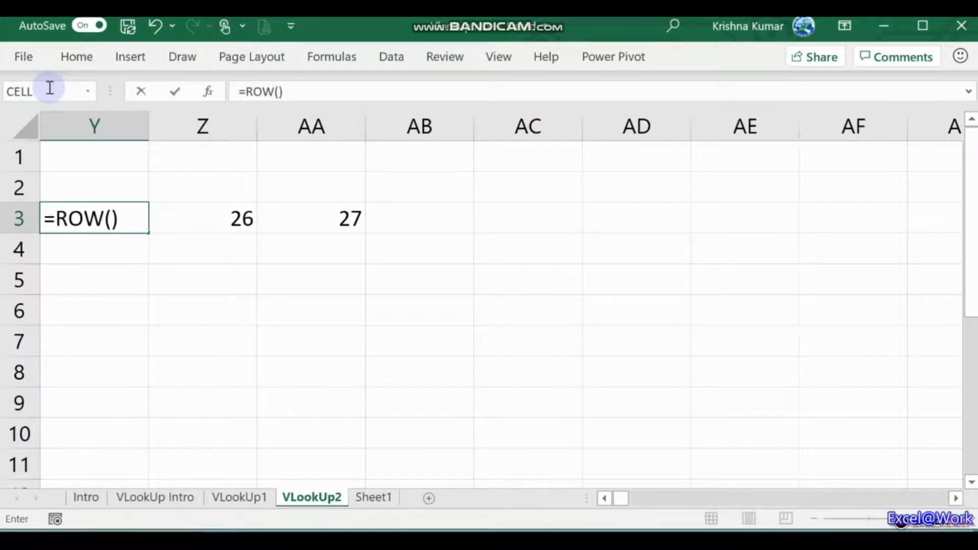
key(Return)
key(Up)
key(ctrl+c)
key(Down)
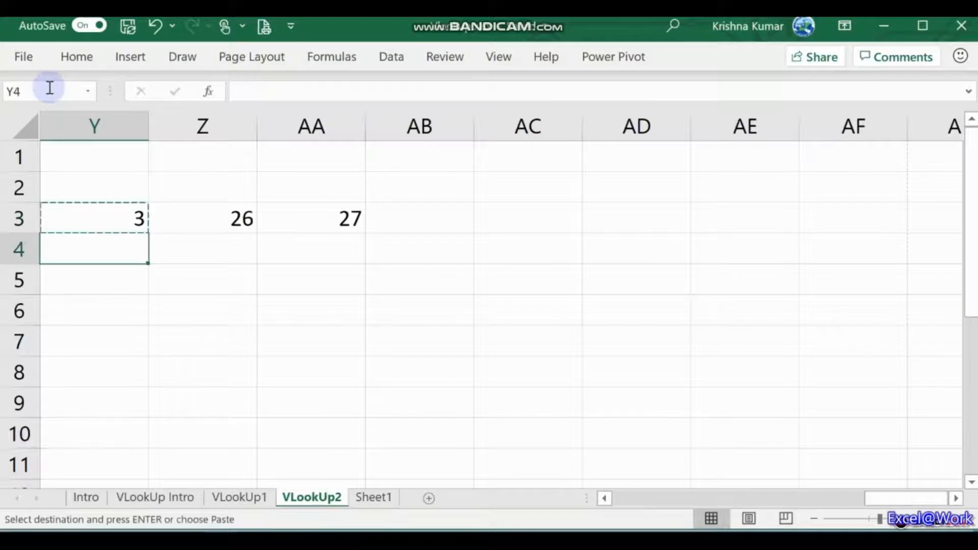
key(Down)
key(Down)
key(Down)
key(Down)
key(Return)
key(Down)
key(Up)
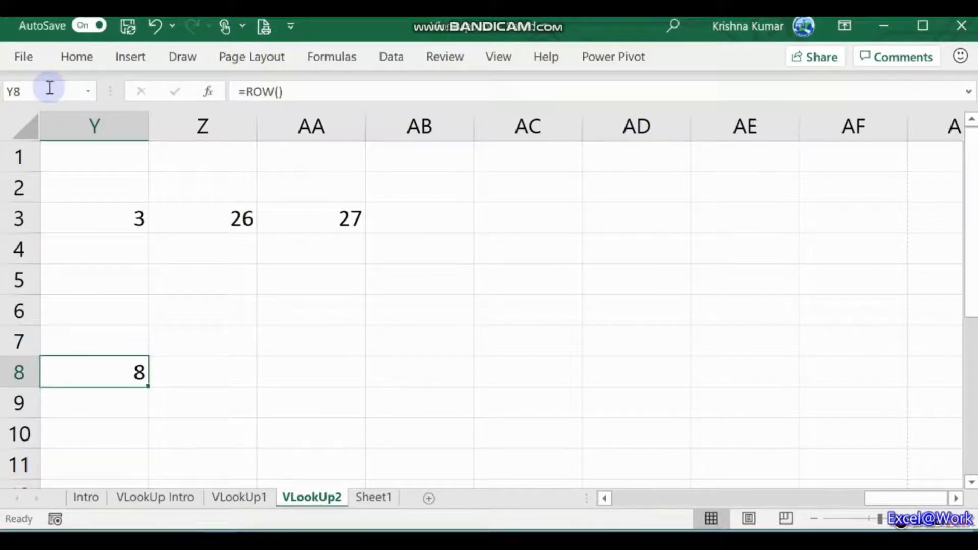
Step: Enter =COLUMN()&" "&ROW() in Z9 to display 26 9
key(Right)
key(Down)
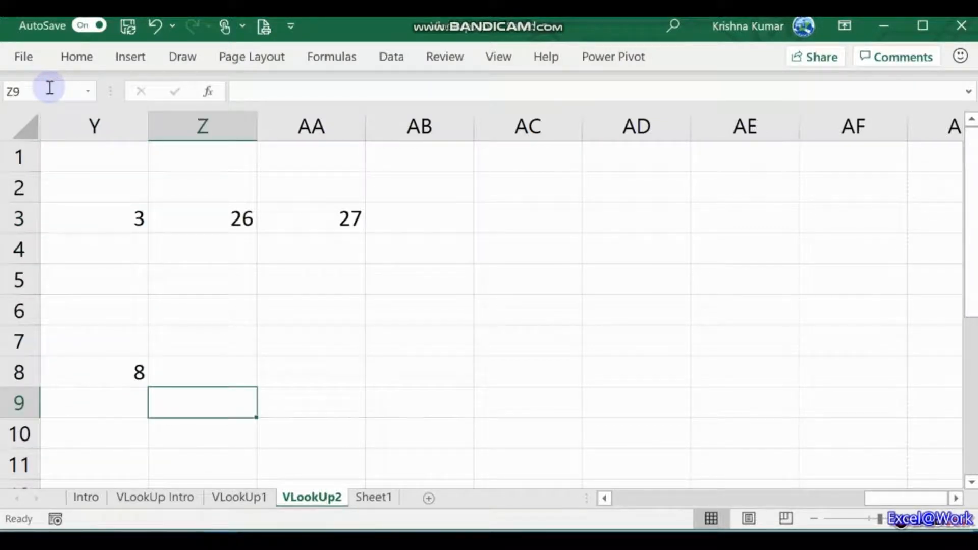
text(=COLUMN)
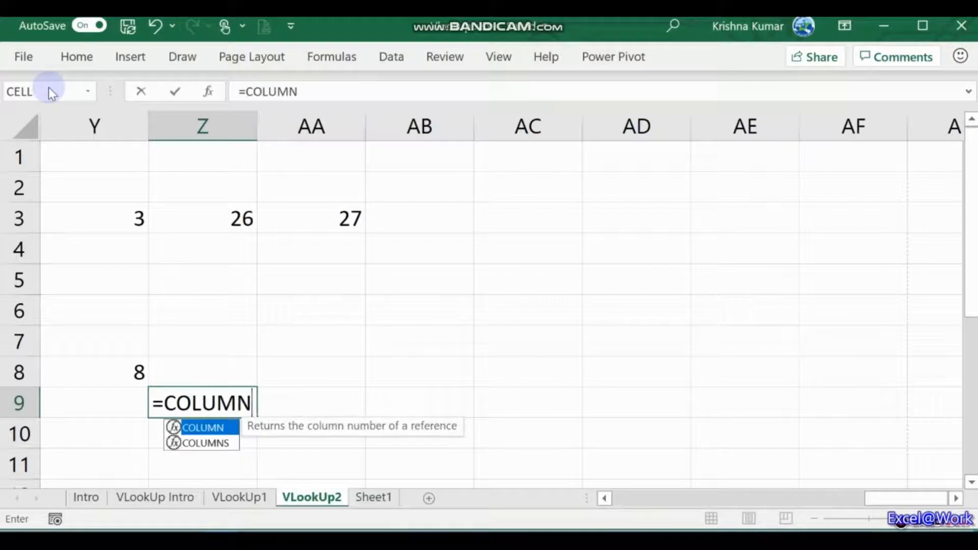
text(()&)
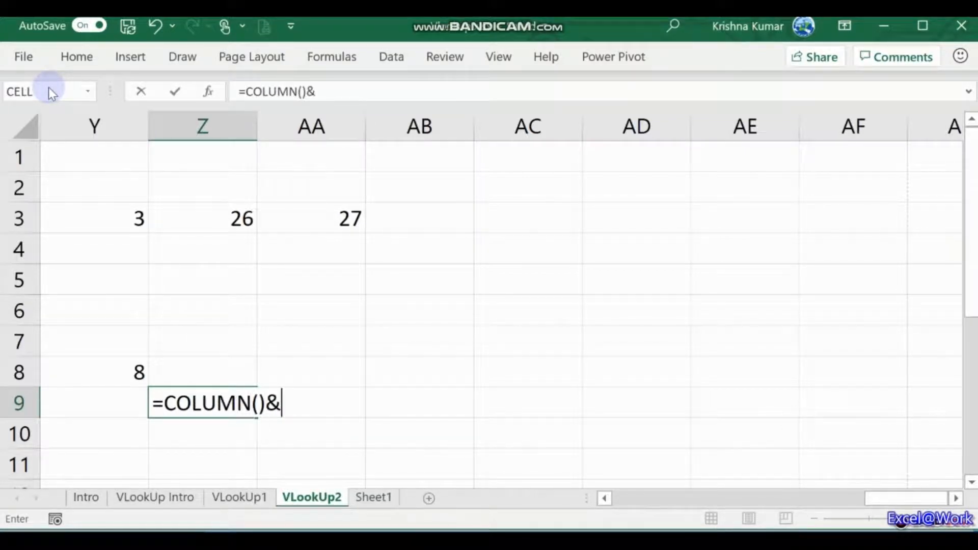
text(9:9)
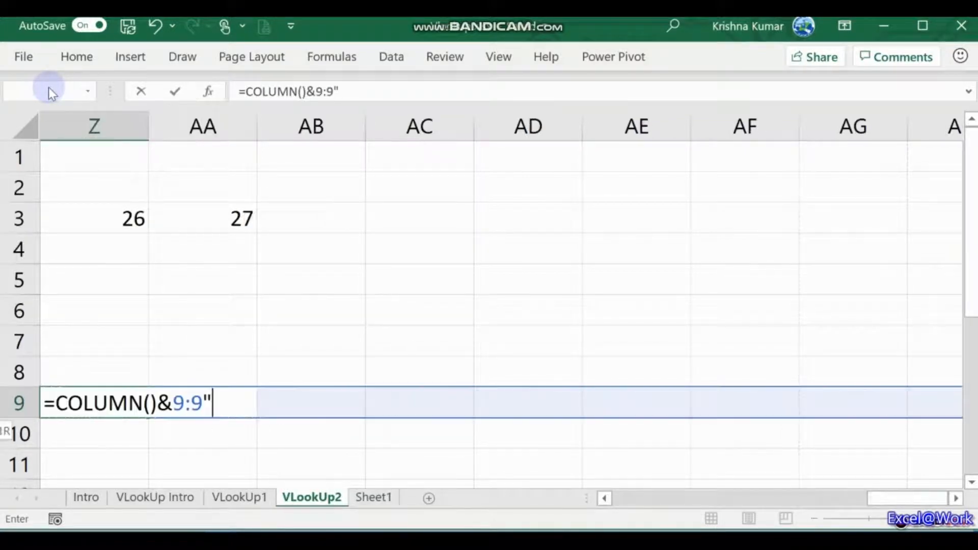
key(BackSpace)
key(BackSpace)
key(BackSpace)
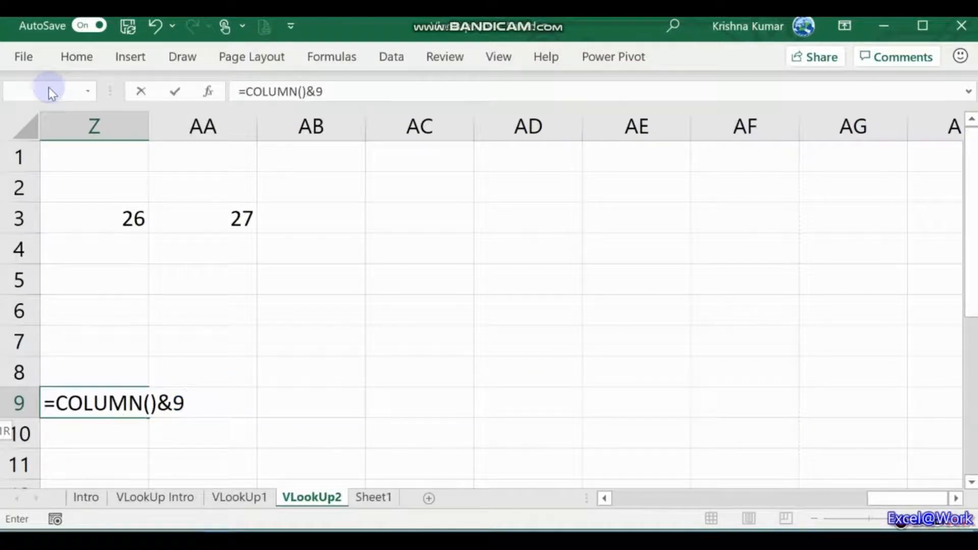
text(" "&)
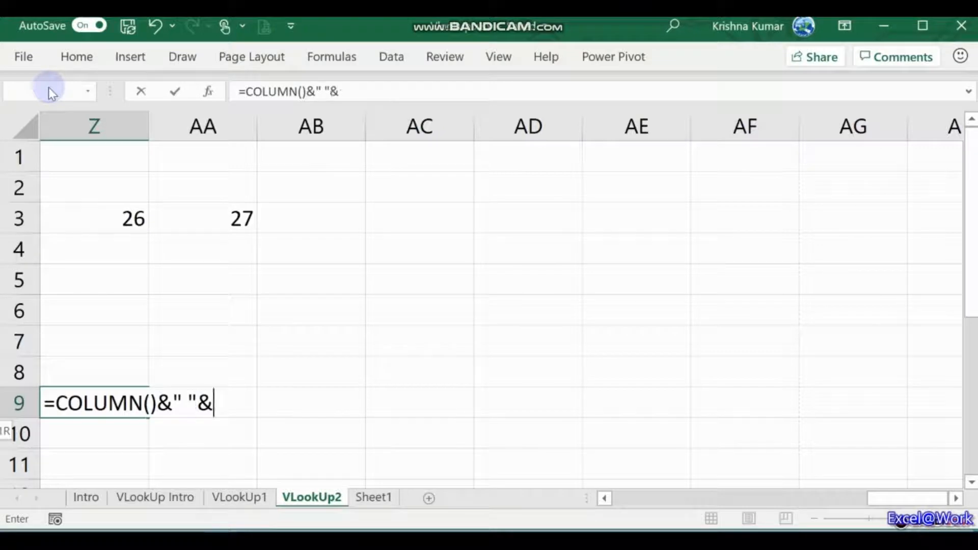
text(ROW())
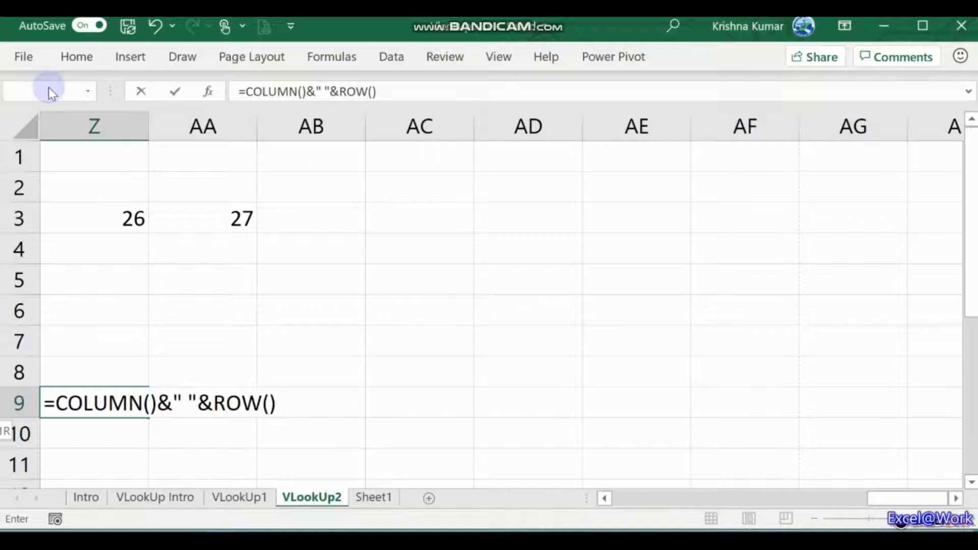
key(Return)
Step: Clear Z9 and the demo numbers in Y3:AA8, then return to the lookup row
key(Up)
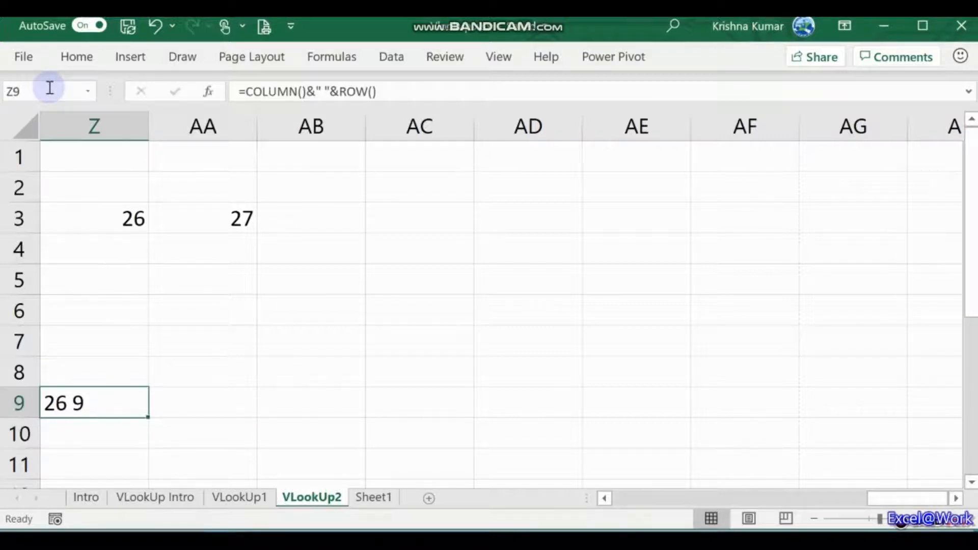
key(Left)
key(Right)
key(Delete)
key(Left)
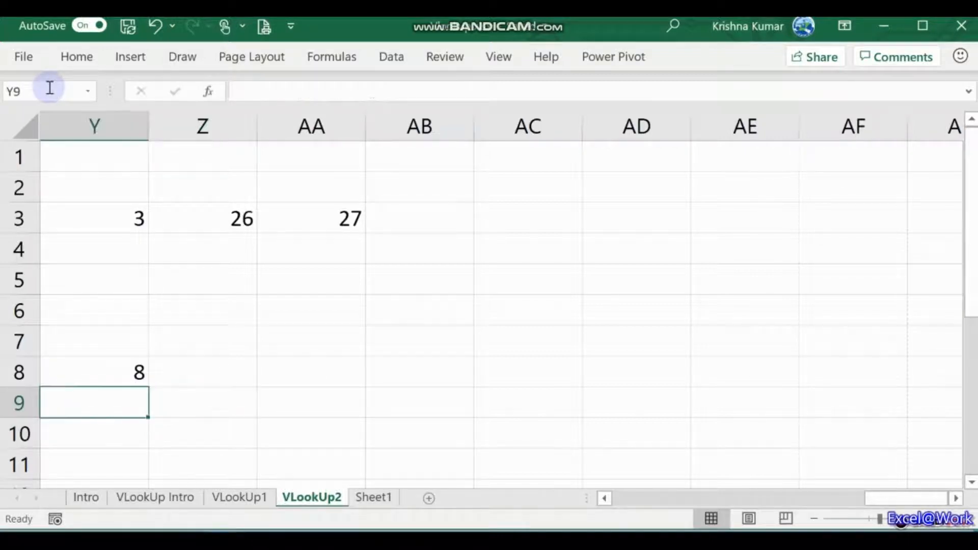
key(Up)
key(Up)
key(Down)
key(shift+Up)
key(shift+Up)
key(shift+Up)
key(shift+Up)
key(shift+Up)
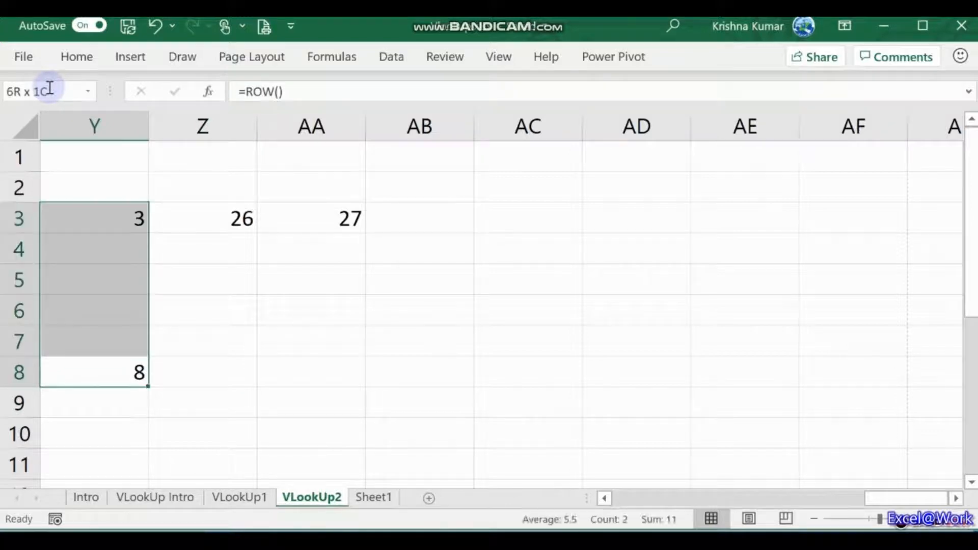
key(shift+Right)
key(shift+Right)
key(Delete)
key(Left)
key(Left)
key(Left)
key(Left)
key(Left)
key(Left)
key(Left)
key(Left)
key(Left)
key(Left)
key(Left)
key(Left)
key(Left)
key(Left)
key(Left)
key(Left)
key(Left)
key(Left)
key(Left)
key(Left)
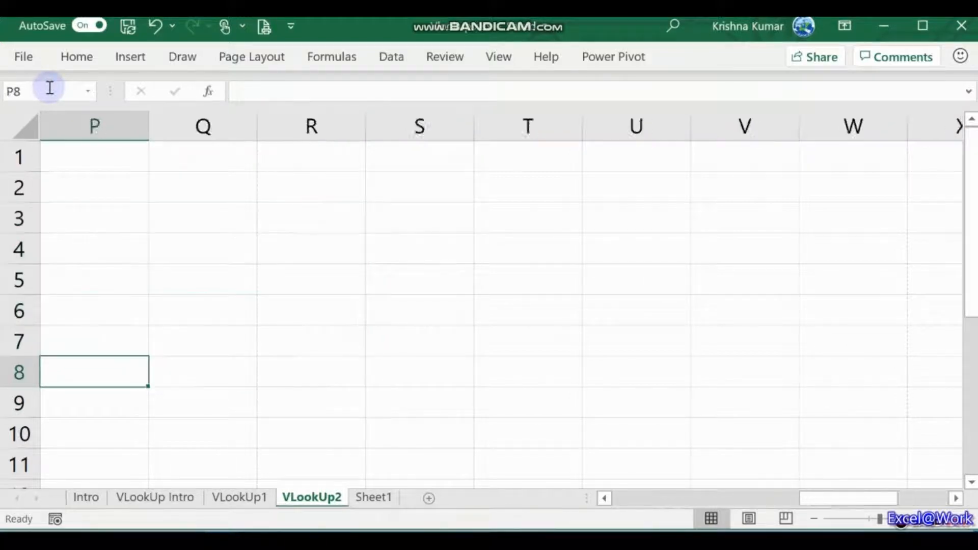
key(Up)
key(Up)
key(Up)
key(Up)
key(Up)
key(Up)
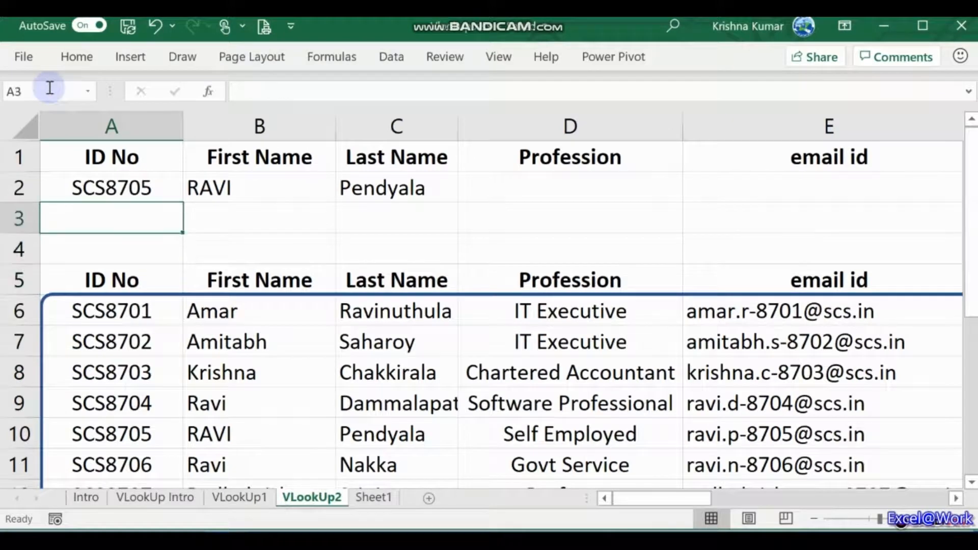
Step: Replace the fixed column index 2 in B2's VLOOKUP with COLUMN()
key(Right)
key(F2)
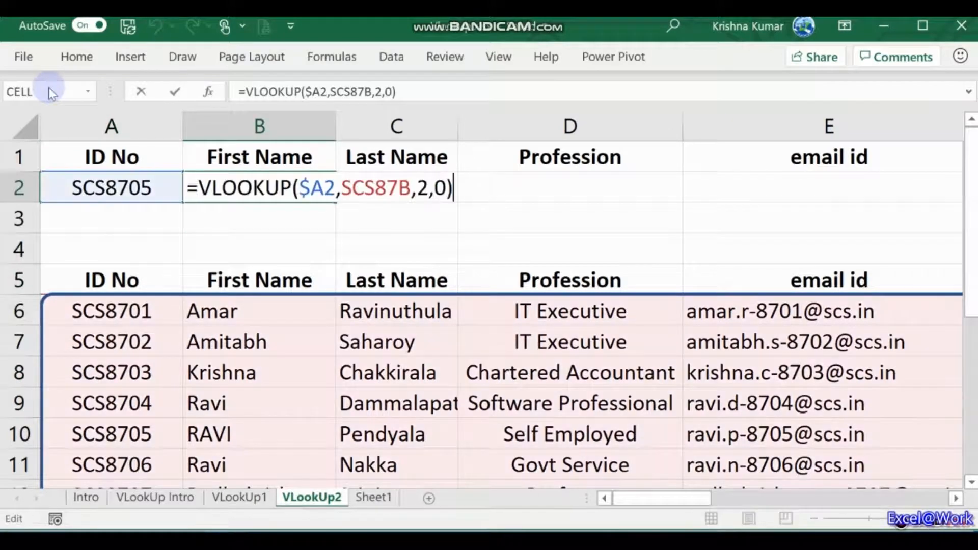
key(Left)
key(Left)
key(Left)
key(Left)
text(COLUMN)
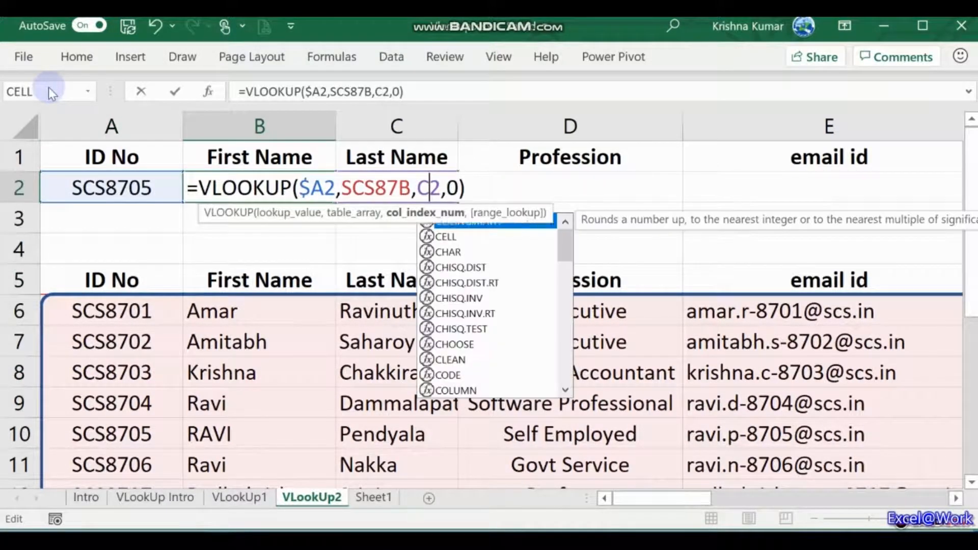
text(())
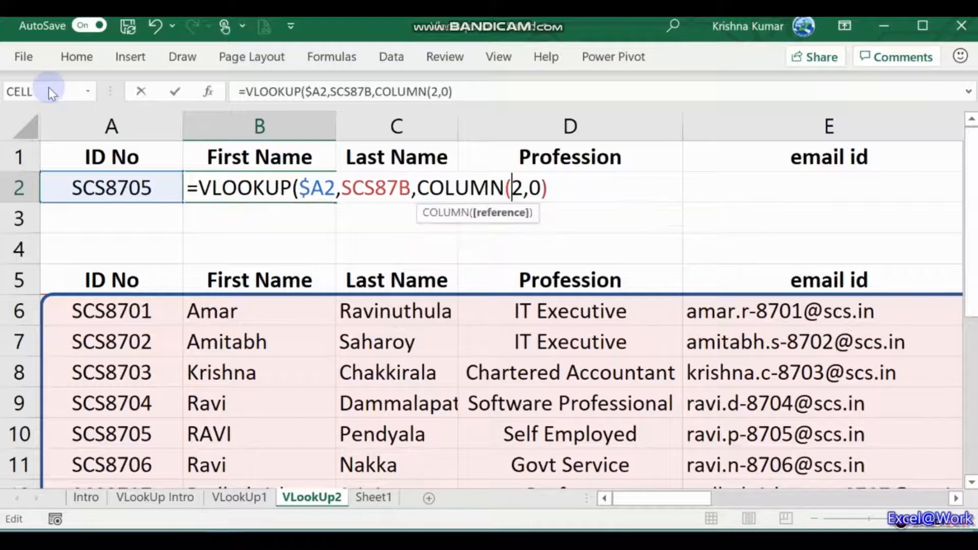
key(Delete)
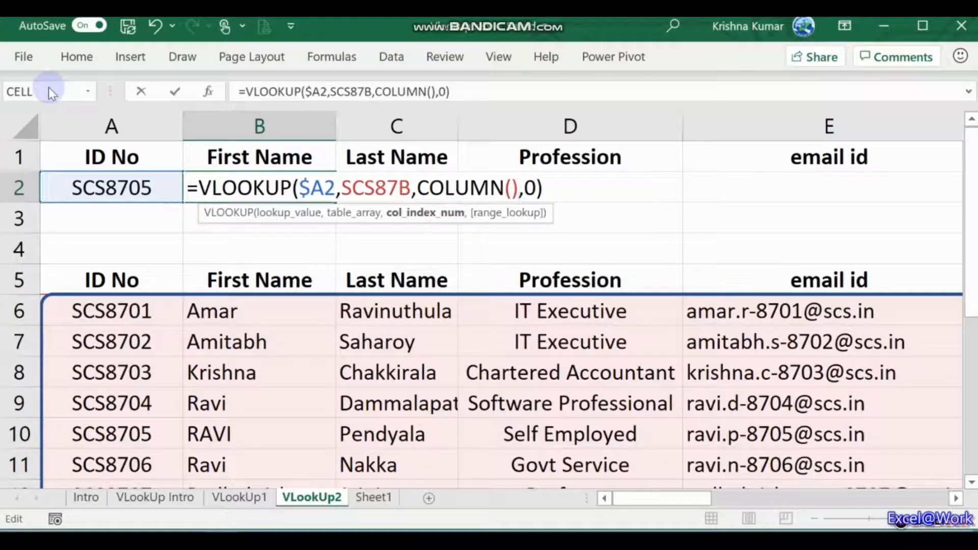
key(Return)
Step: Copy the B2 lookup formula across C2:E2
key(Up)
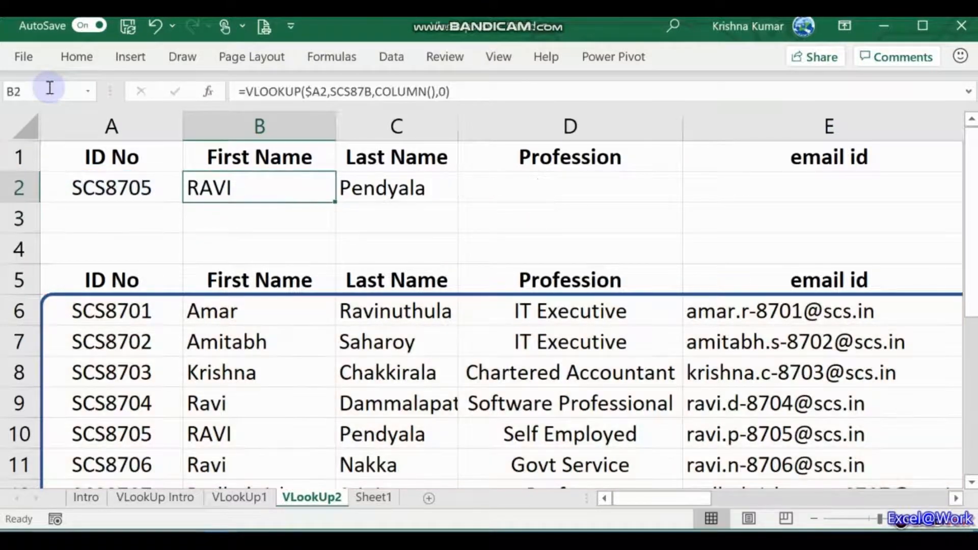
key(ctrl+c)
key(Right)
key(Return)
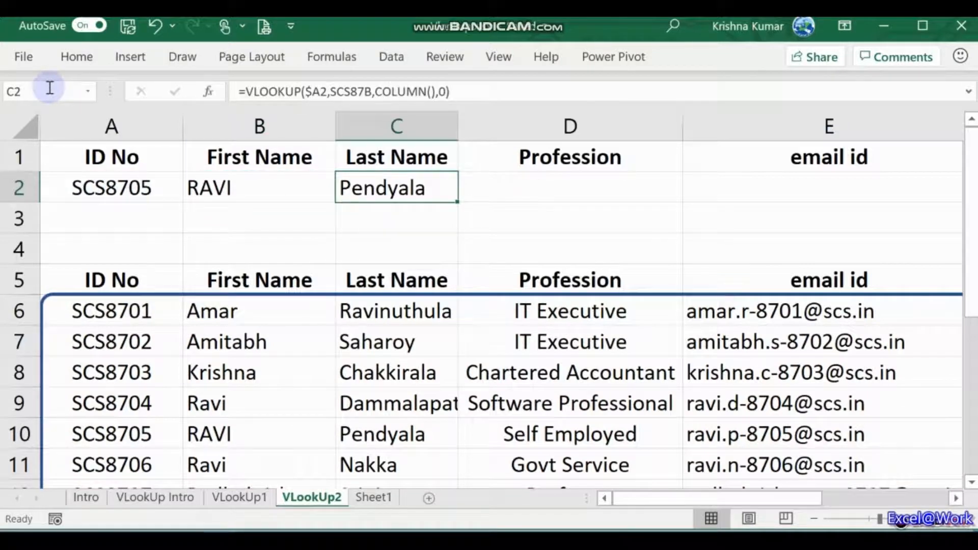
key(ctrl+c)
key(Right)
key(shift+Right)
key(ctrl+v)
key(Return)
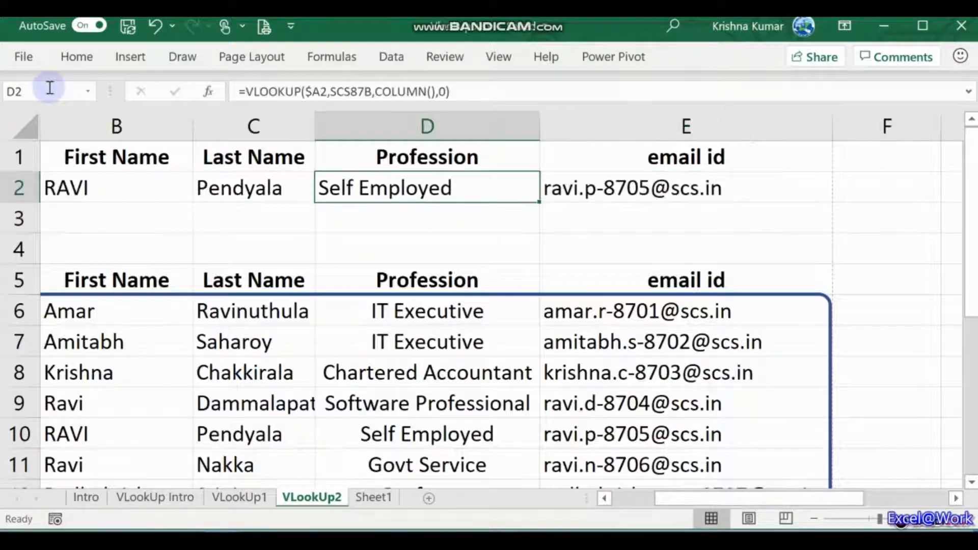
Step: Inspect E2's formula =VLOOKUP($A2,SCS87B,COLUMN(),0) without changing it
key(Right)
key(F2)
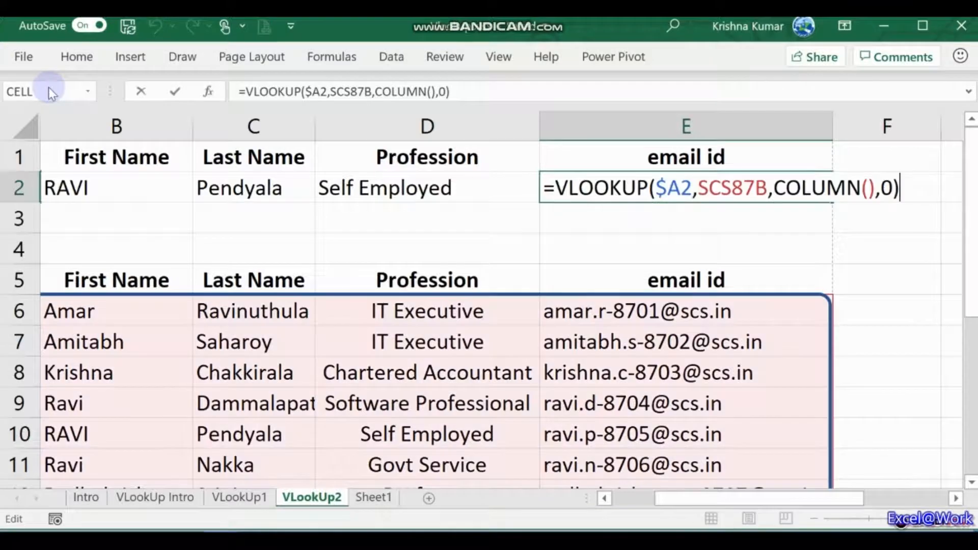
key(Left)
key(Left)
key(Left)
key(Left)
key(Left)
key(Left)
key(Left)
key(Left)
key(Left)
key(Left)
key(Left)
key(Left)
key(Left)
key(Left)
key(Left)
key(Left)
key(Left)
key(Left)
key(Left)
key(Left)
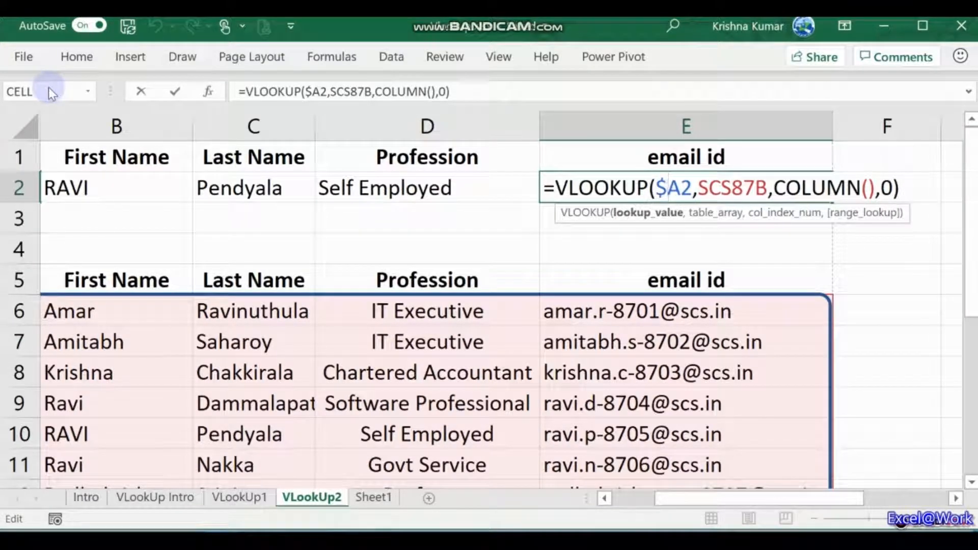
key(Left)
key(Right)
key(Right)
key(Right)
key(Right)
key(Right)
key(Right)
key(Right)
key(Right)
key(Right)
key(Right)
key(Right)
key(Right)
key(Right)
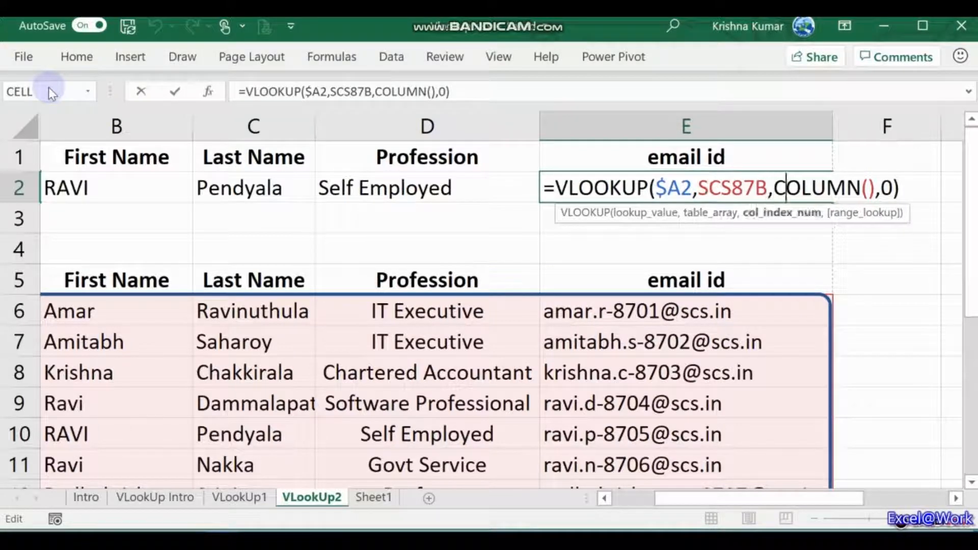
key(Escape)
key(Left)
key(Left)
key(Left)
key(Left)
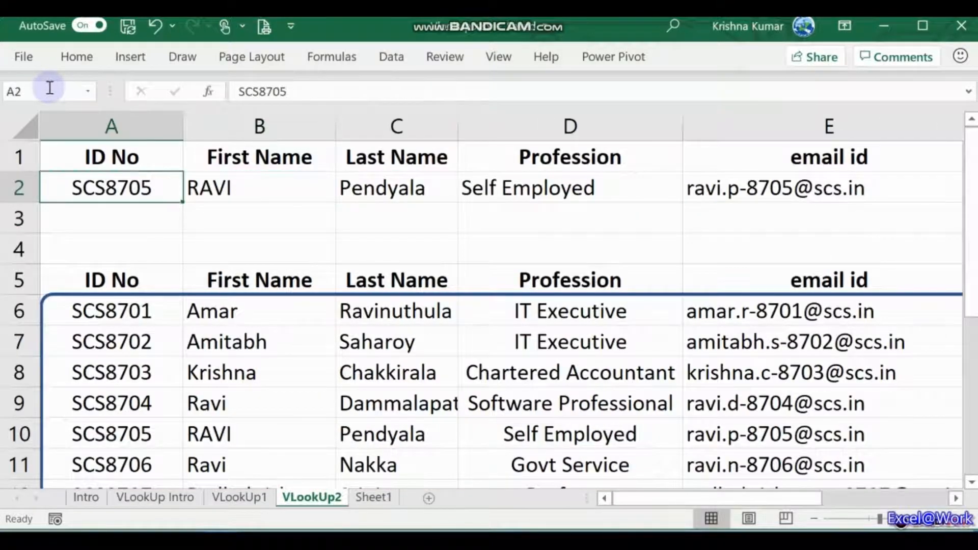
key(ctrl+c)
key(ctrl+shift+Right)
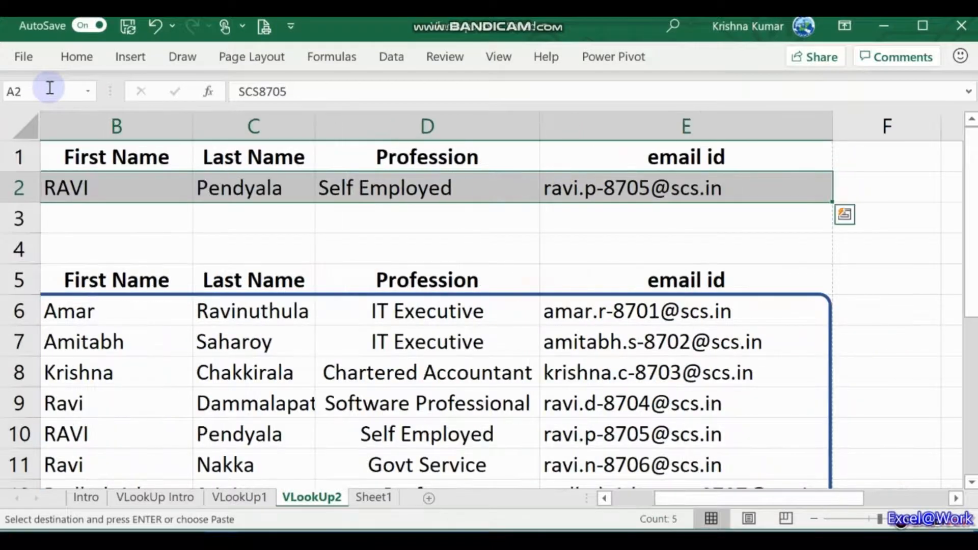
key(ctrl+c)
key(Down)
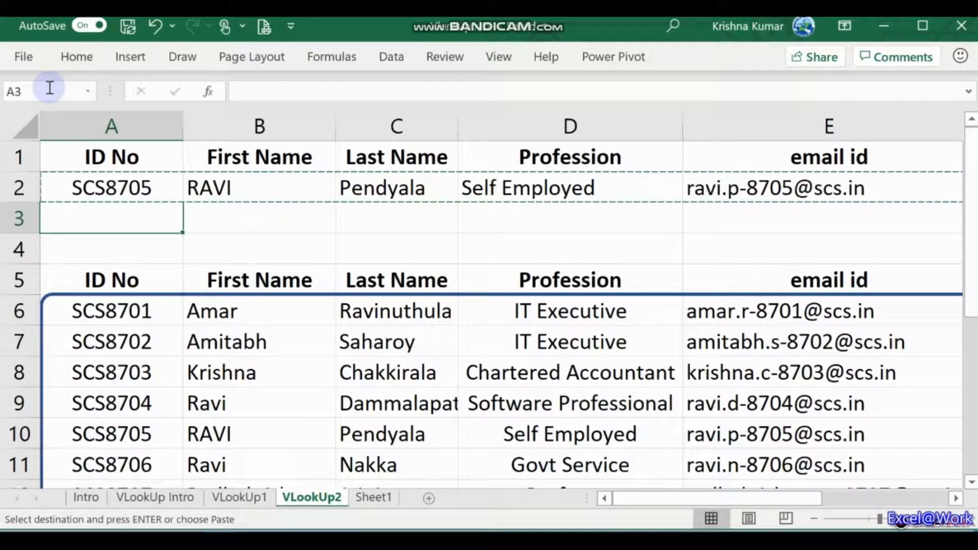
key(Return)
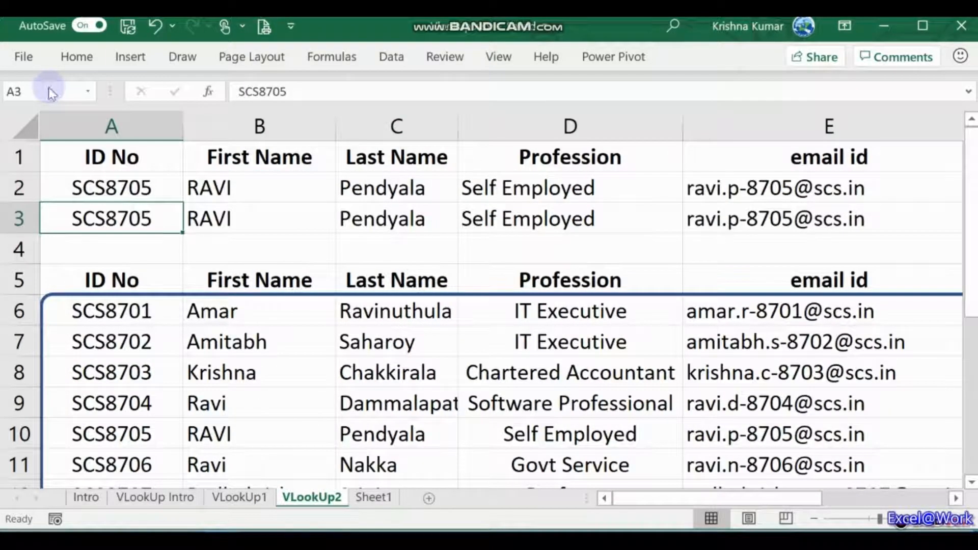
key(XF86MonBrightnessDown)
key(F2)
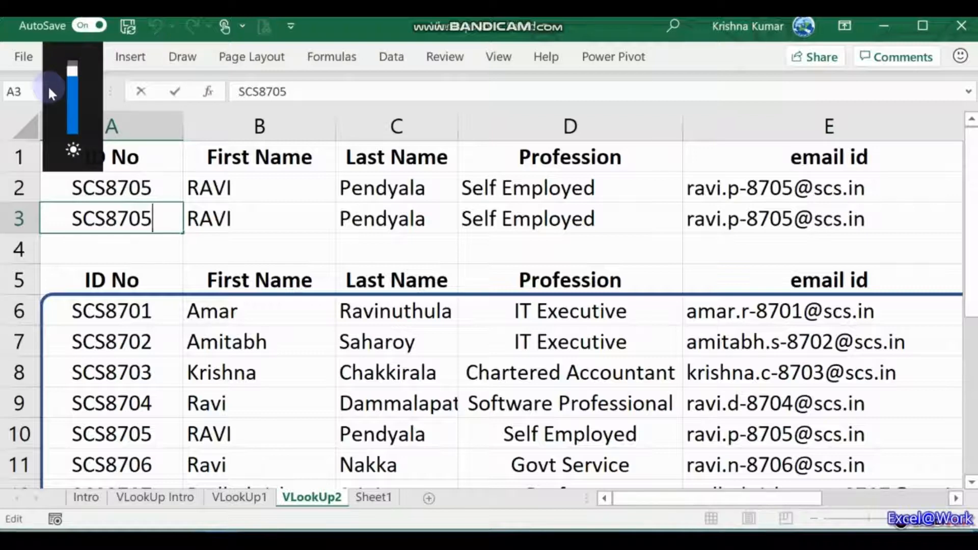
key(BackSpace)
text(6)
key(Return)
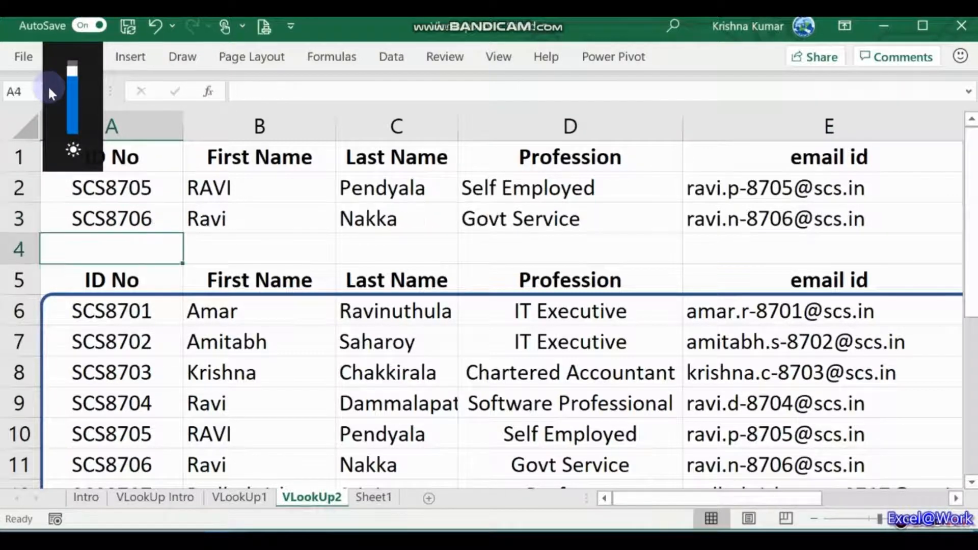
key(Up)
key(Right)
key(Right)
key(Right)
key(Right)
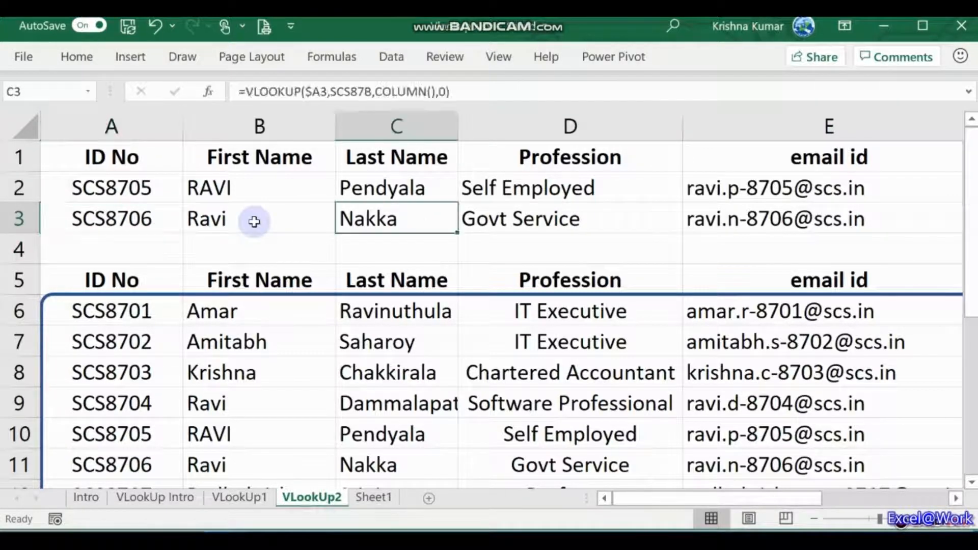
key(Left)
key(Left)
key(Left)
key(Left)
key(Right)
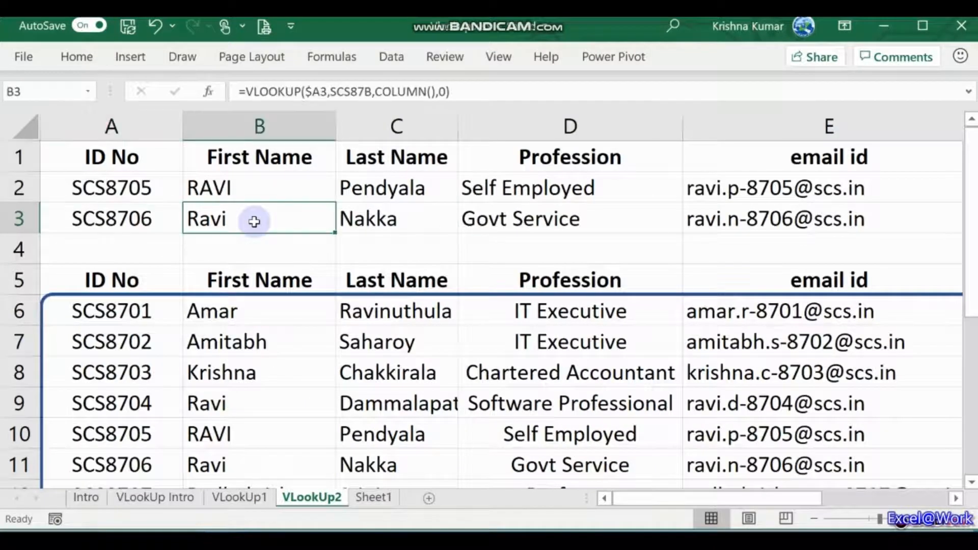
key(Left)
key(Right)
key(Left)
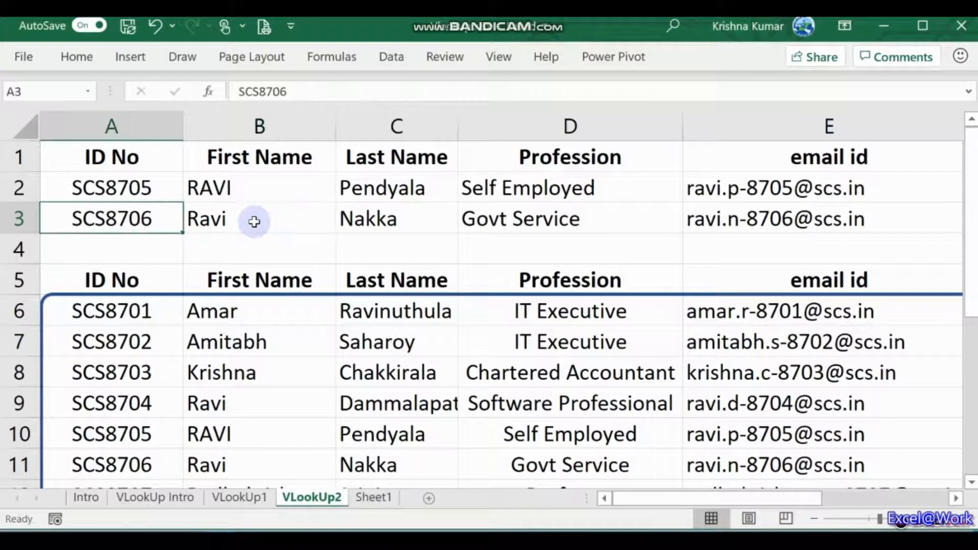
key(Up)
key(Down)
key(Up)
key(Right)
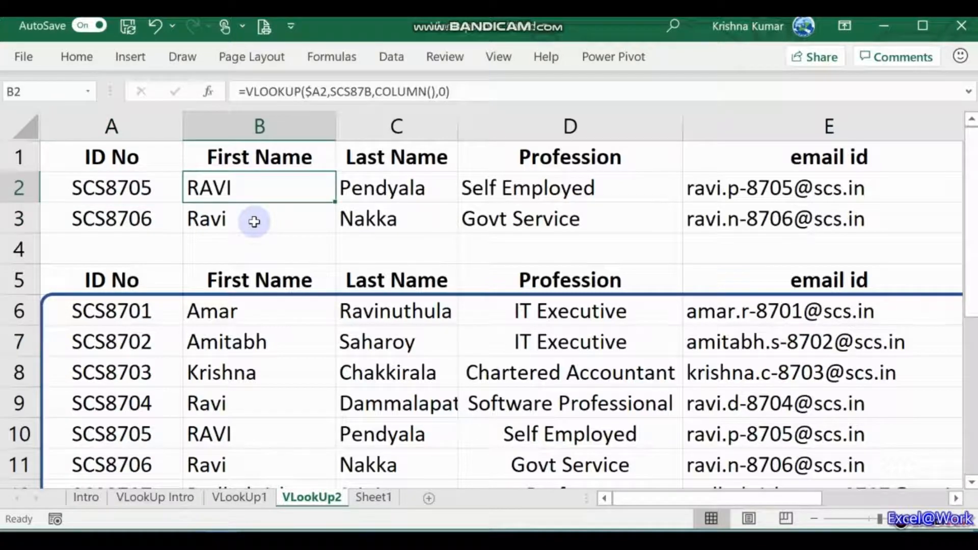
key(Left)
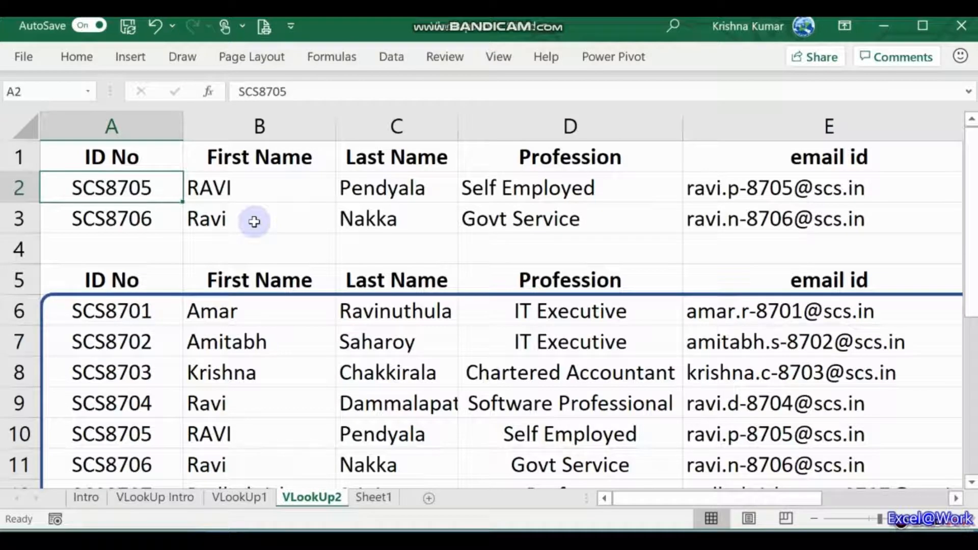
key(Right)
key(Down)
key(Left)
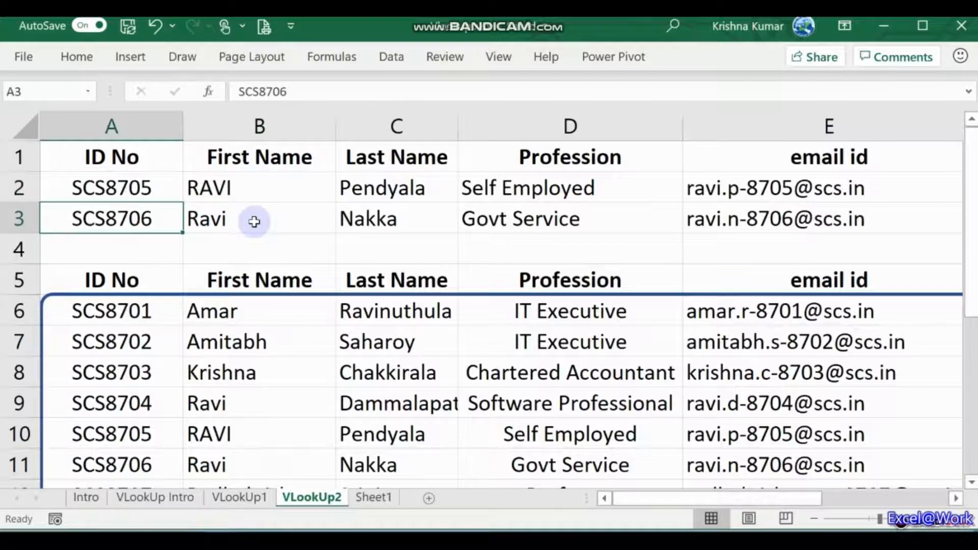
Step: Inspect B3's VLOOKUP formula, stepping through its column number, table range and $A3 lookup value
key(Right)
key(F2)
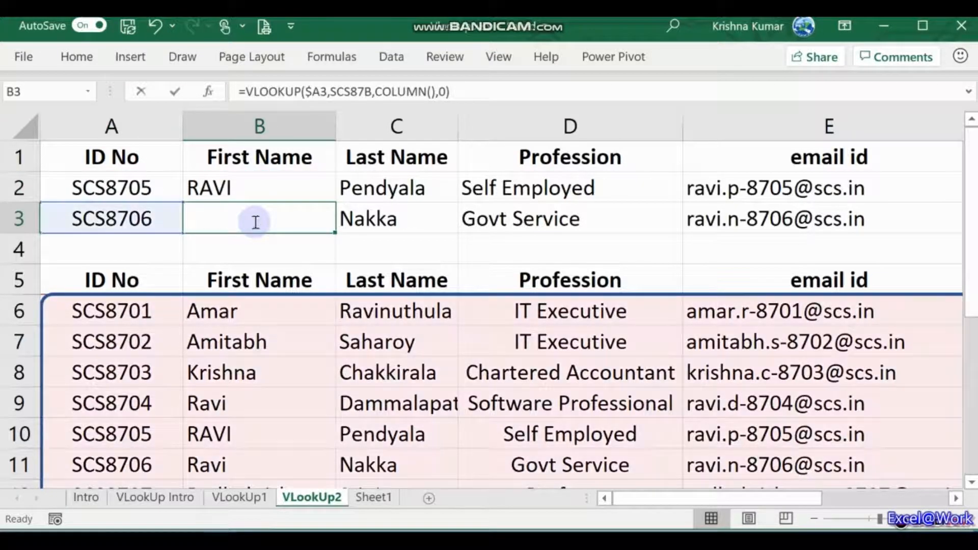
key(Left)
key(Left)
key(Left)
key(Left)
key(Left)
key(Left)
key(Left)
key(Left)
key(Left)
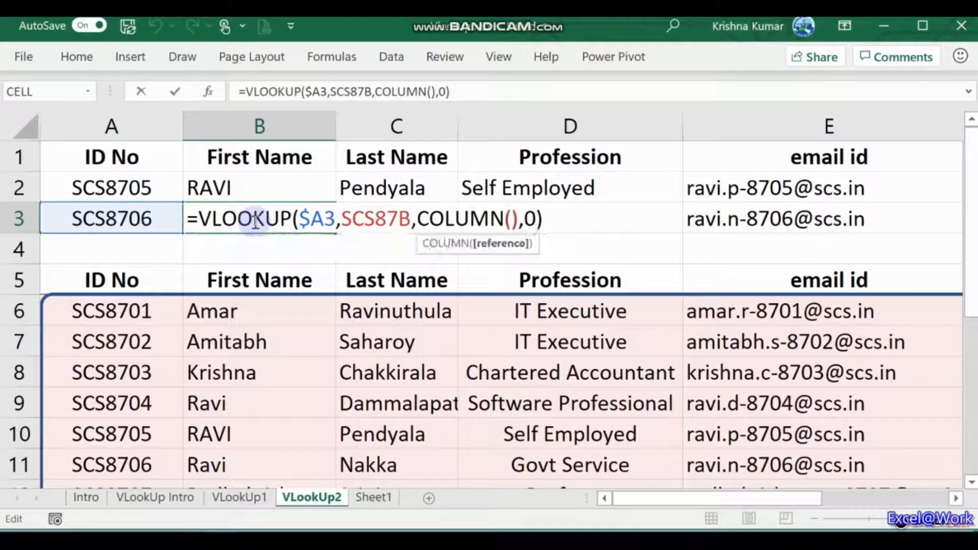
key(Left)
key(Left)
key(Left)
key(Left)
key(Left)
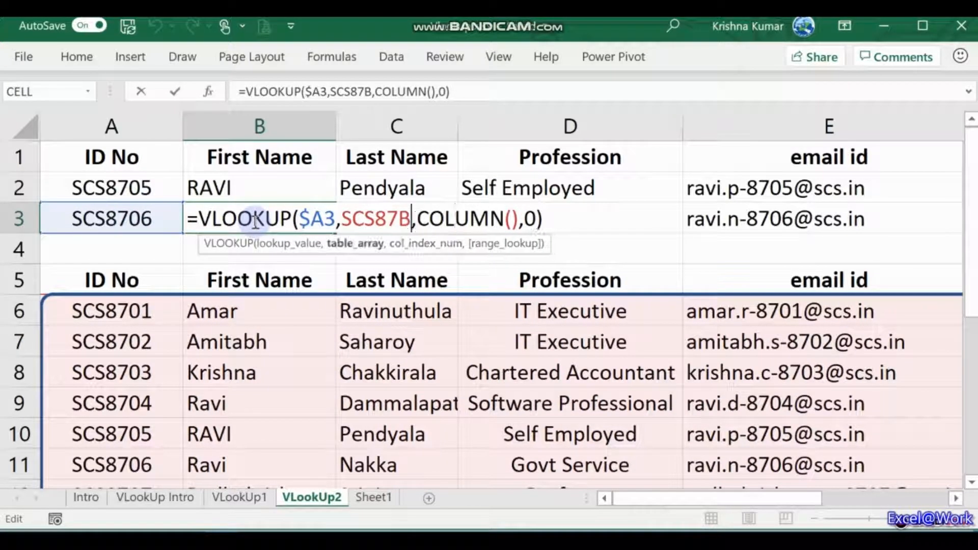
key(Left)
key(Left)
key(Left)
key(Left)
key(Left)
key(Left)
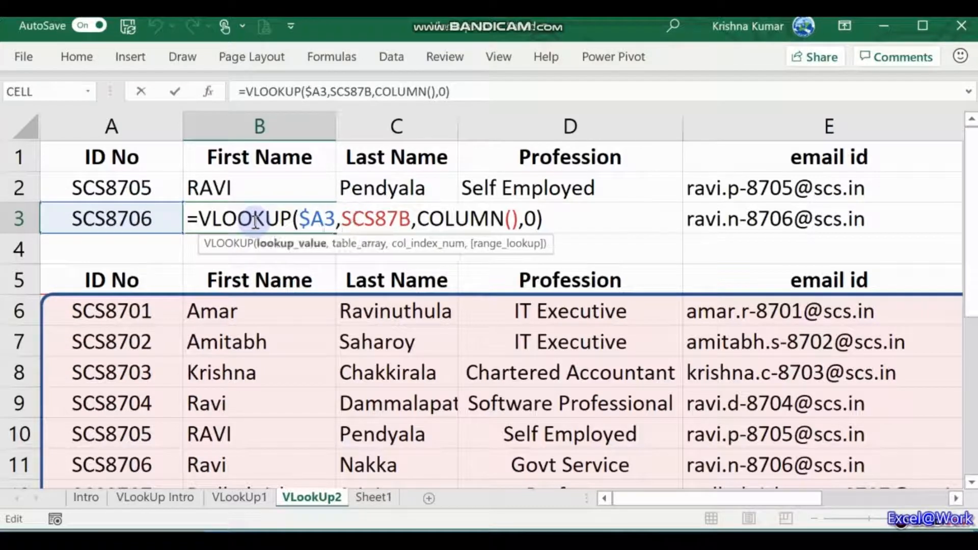
key(Left)
key(Left)
key(Right)
key(Right)
key(Right)
key(ctrl+Return)
Step: Clear the whole SCS8706 lookup row (row 3)
key(Left)
key(shift+Right)
key(shift+Right)
key(shift+space)
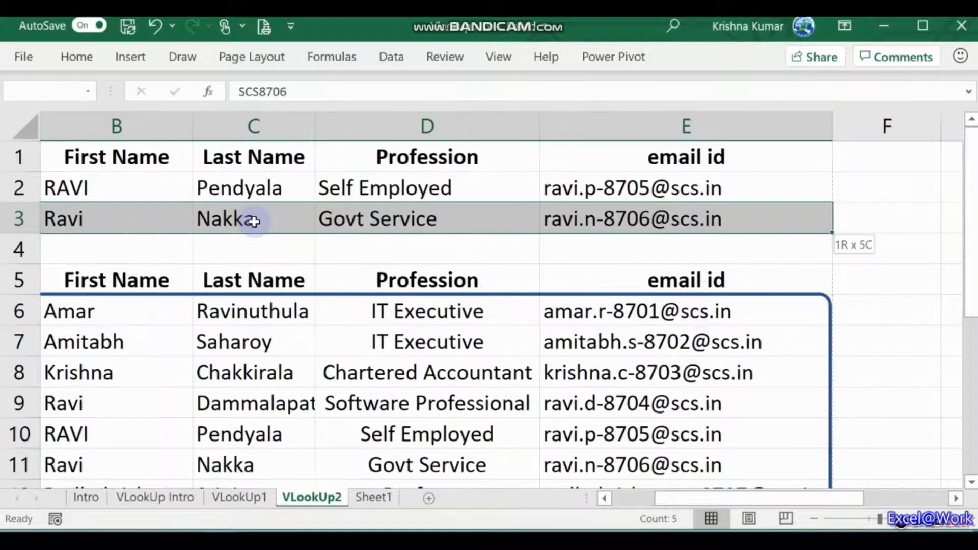
key(Delete)
Step: Review the remaining SCS8705 lookup results and formulas across row 2
key(Up)
key(Right)
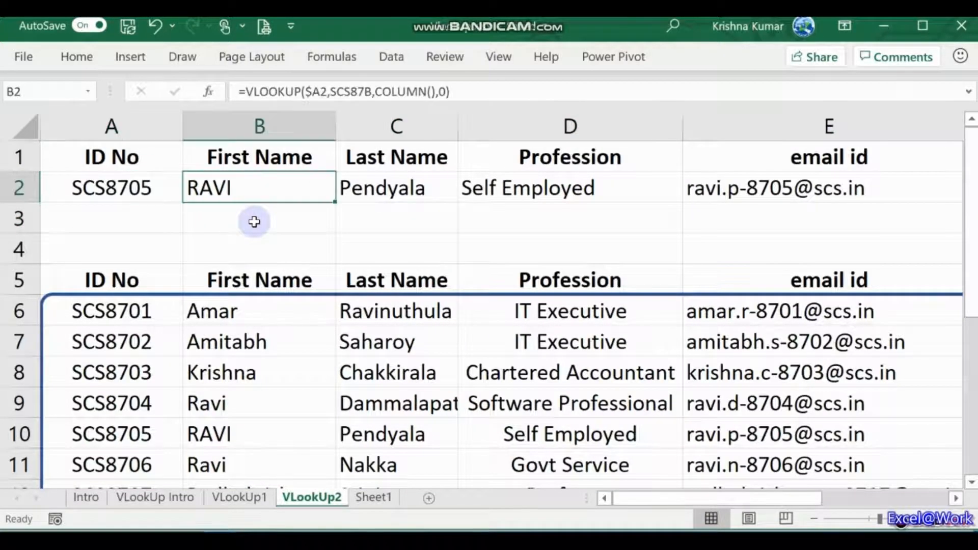
key(Right)
key(Right)
key(Right)
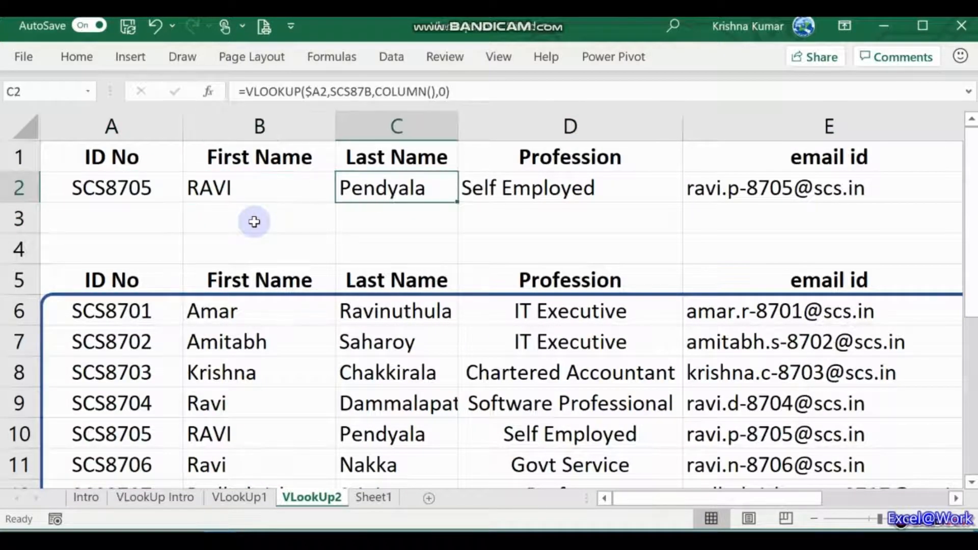
key(Left)
key(Left)
key(Left)
key(Left)
key(Right)
key(Right)
key(Right)
key(Right)
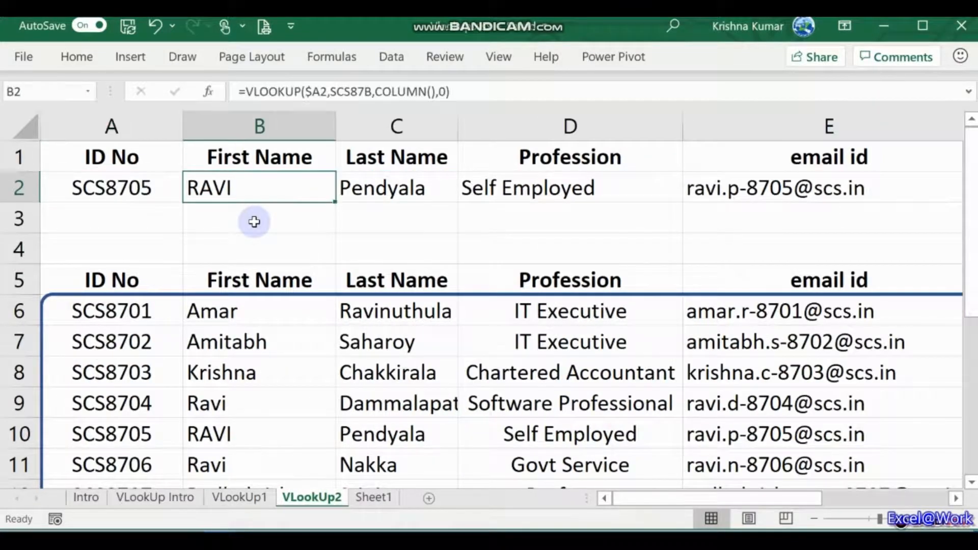
key(Left)
key(Left)
key(Left)
key(Left)
key(Right)
key(Left)
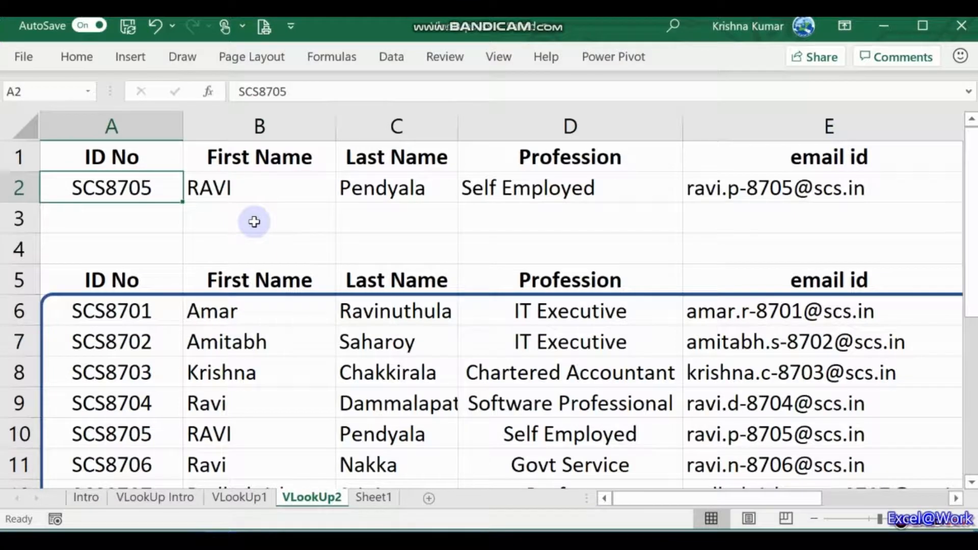
key(Right)
key(Right)
key(Right)
key(Right)
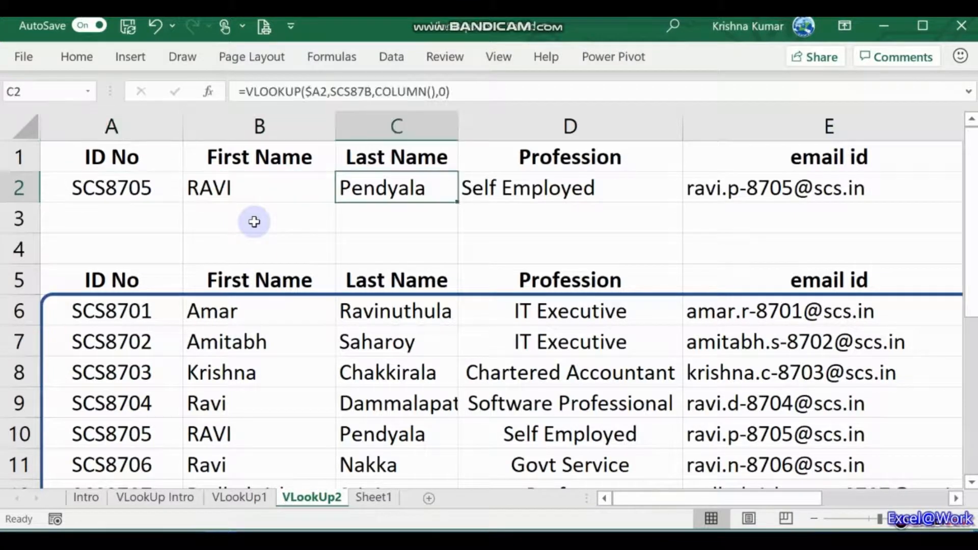
key(Left)
key(Left)
key(Left)
key(Left)
key(Right)
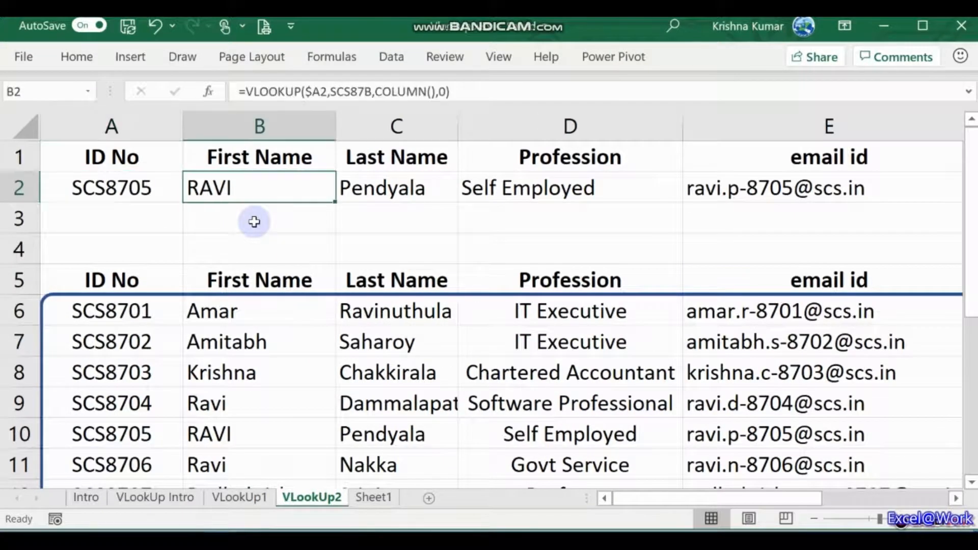
key(Left)
Step: Begin selecting the ID No header together with the SCS8705 lookup row
key(Up)
key(Down)
key(Down)
key(Down)
key(Down)
key(Down)
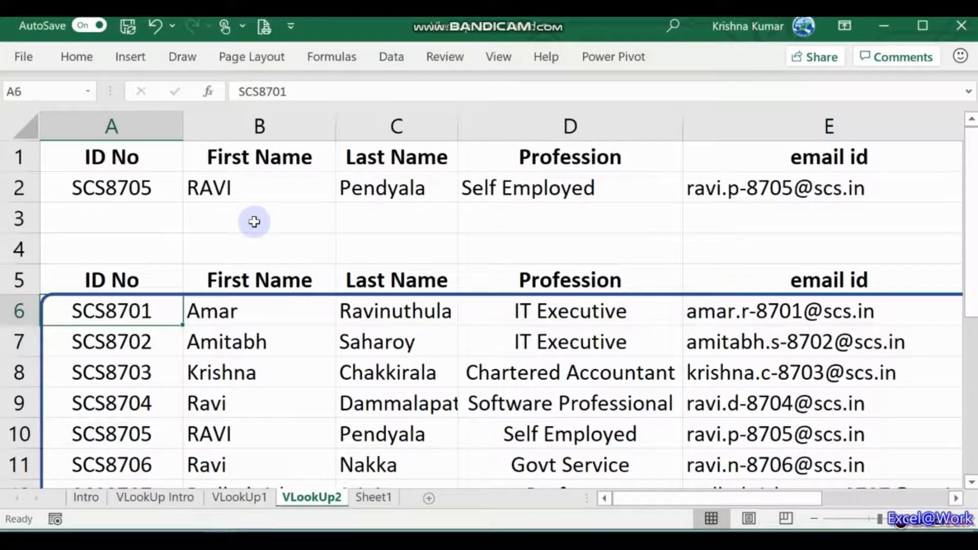
key(Up)
key(Up)
key(Up)
key(Up)
key(Up)
key(shift+Down)
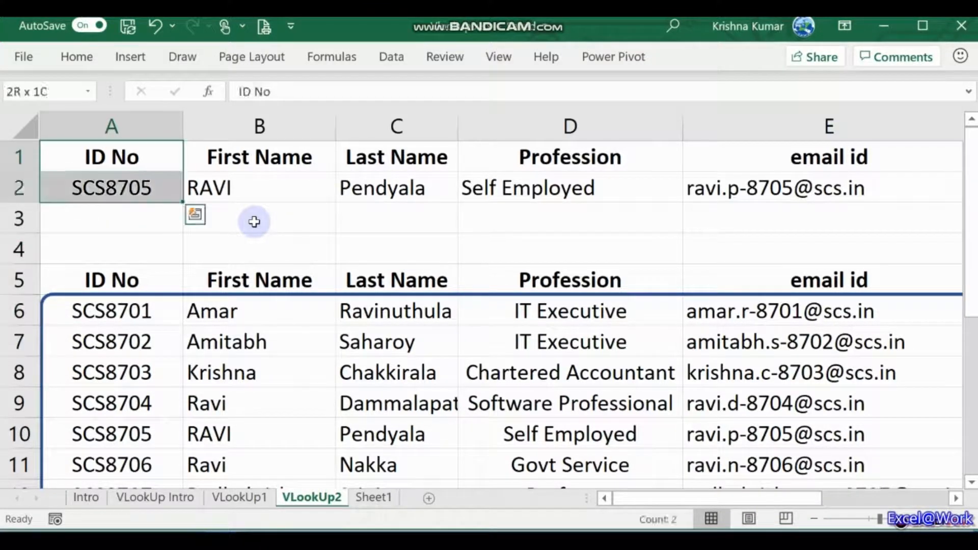
Step: Copy the lookup block A1:E2 and paste it one column right, starting at B1
key(shift+Right)
key(shift+Right)
key(shift+Right)
key(shift+Right)
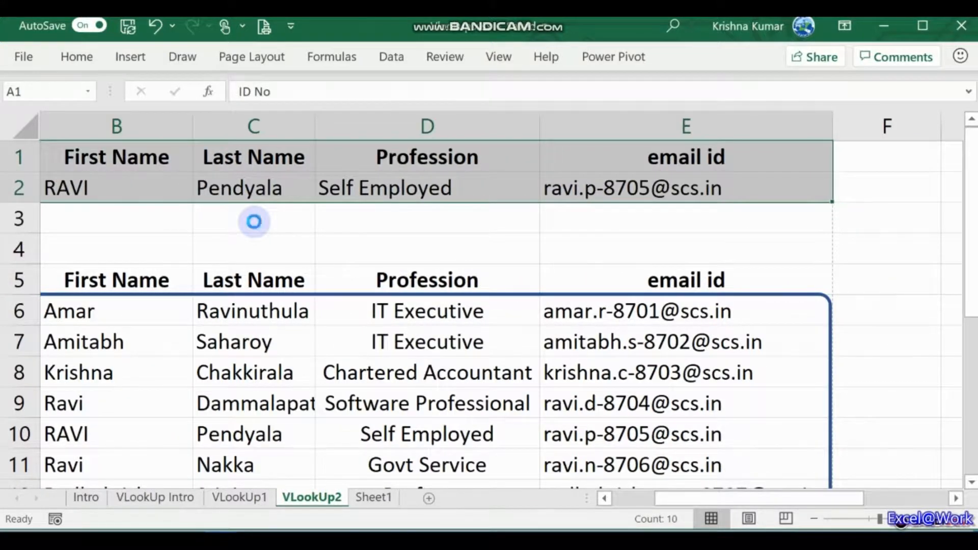
key(ctrl+c)
key(Right)
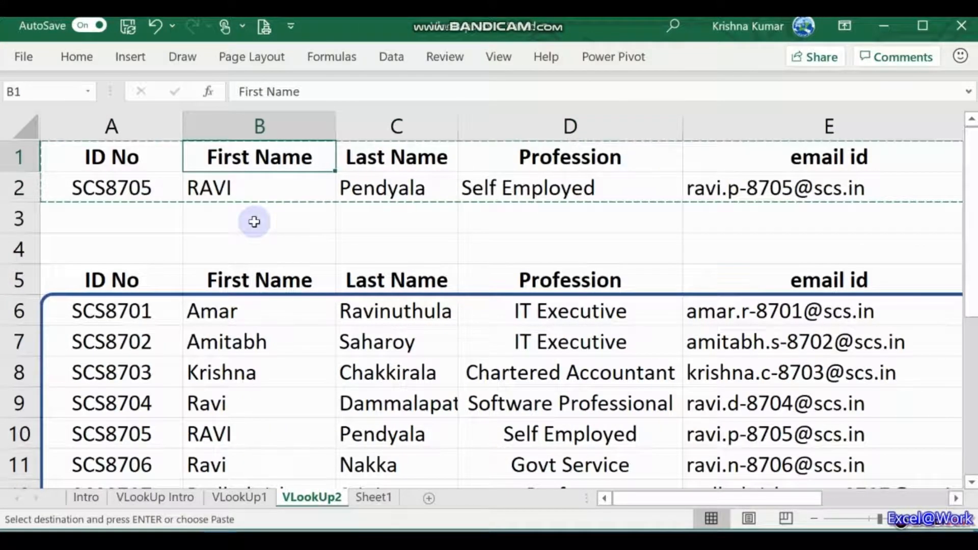
key(Return)
key(Down)
key(Up)
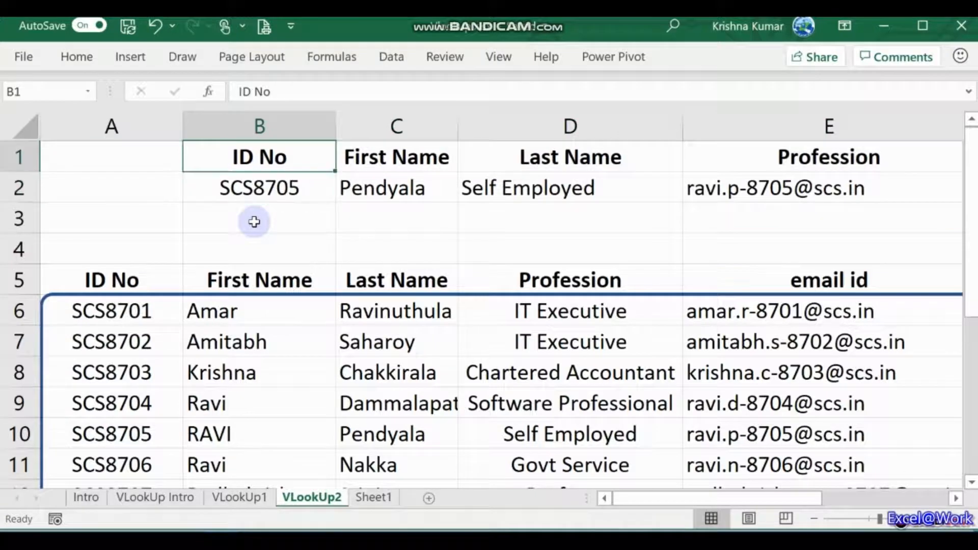
key(Down)
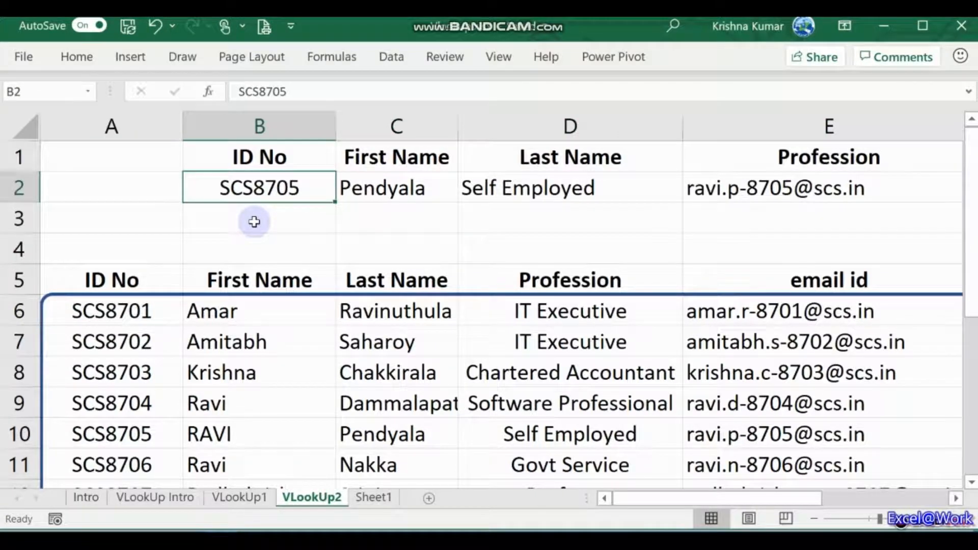
key(Down)
key(Up)
key(Right)
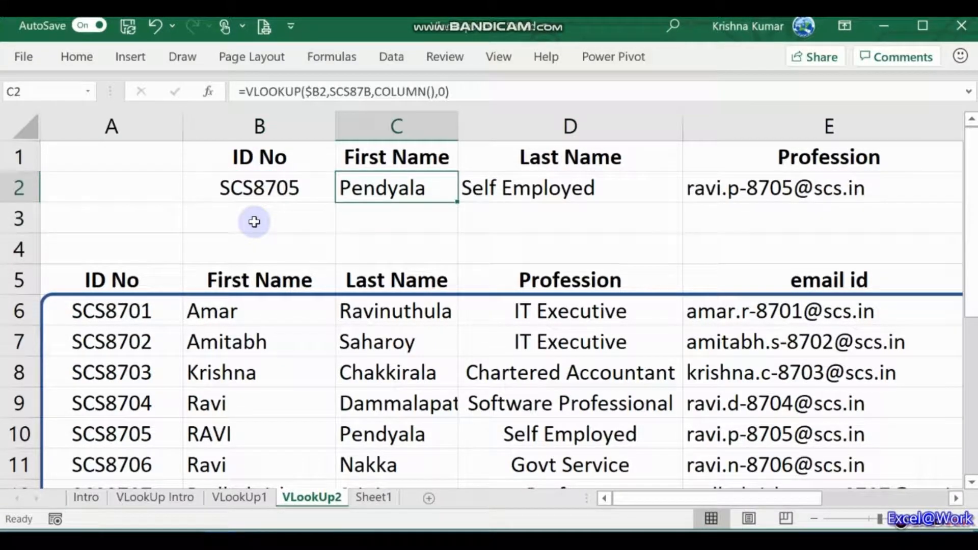
key(F2)
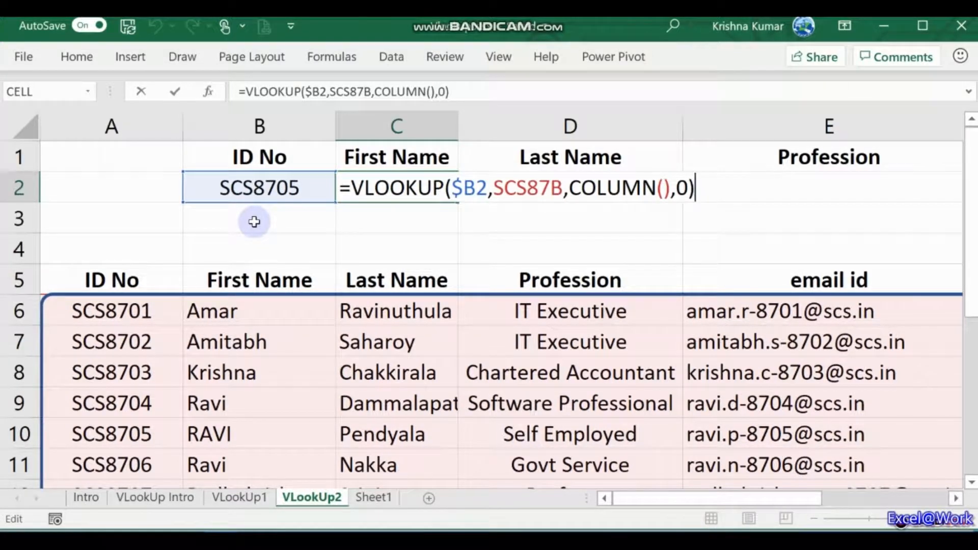
key(Return)
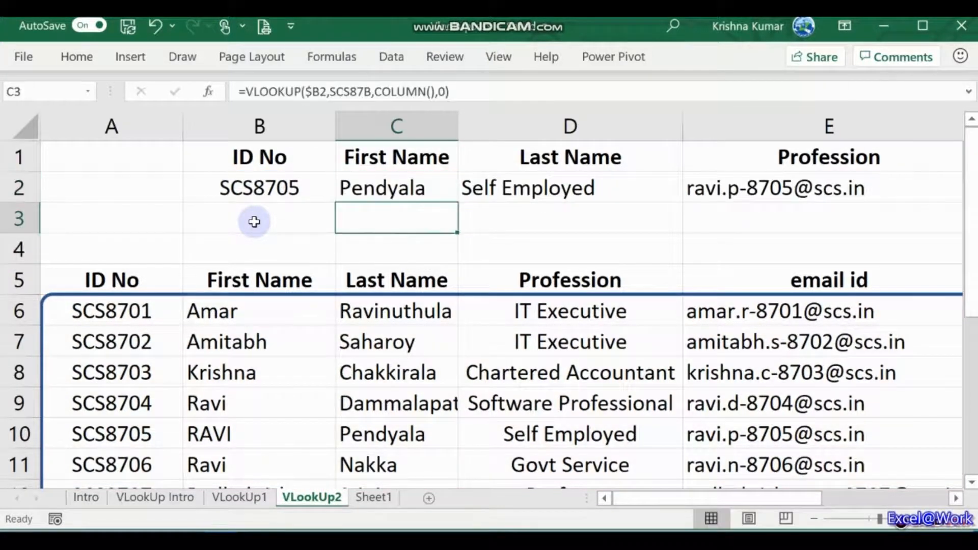
Step: Reopen C2's lookup formula for editing at its COLUMN() index argument
key(Down)
key(Down)
key(Left)
key(Up)
key(Up)
key(Up)
key(Right)
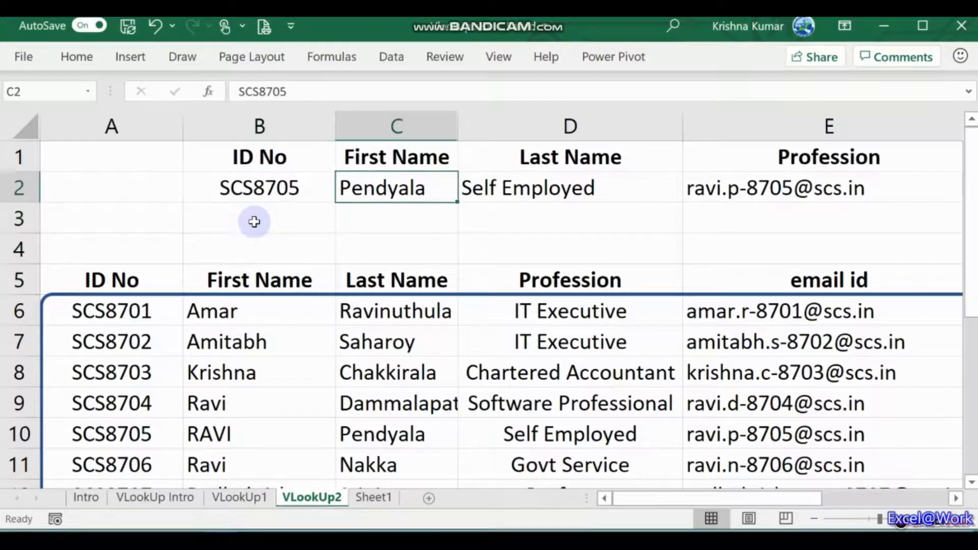
key(F2)
key(Left)
key(Left)
key(Left)
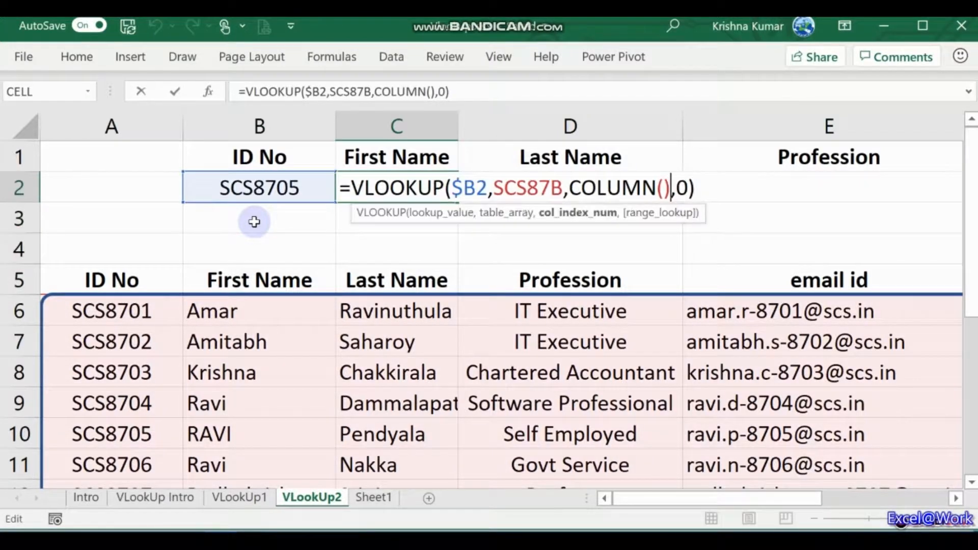
text(-1)
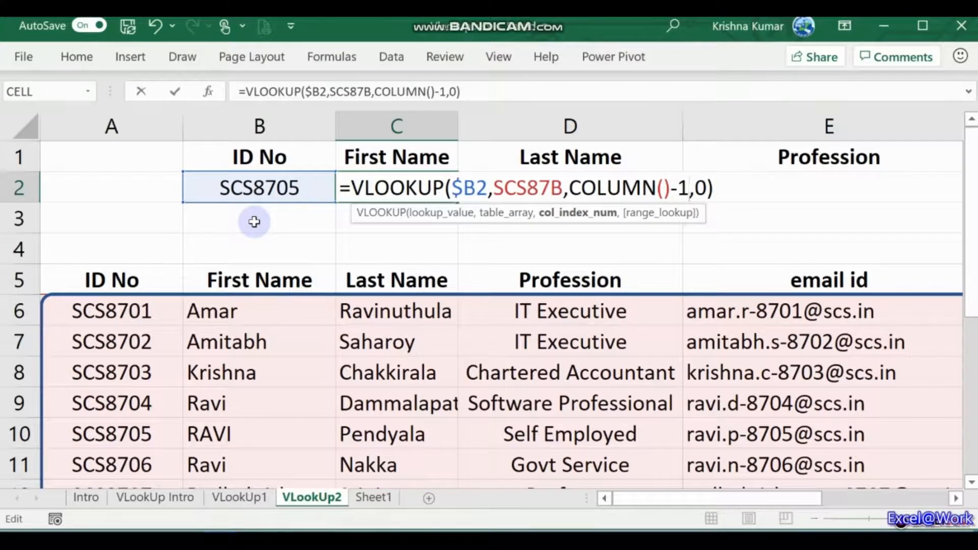
key(ctrl+Return)
key(ctrl+c)
key(Right)
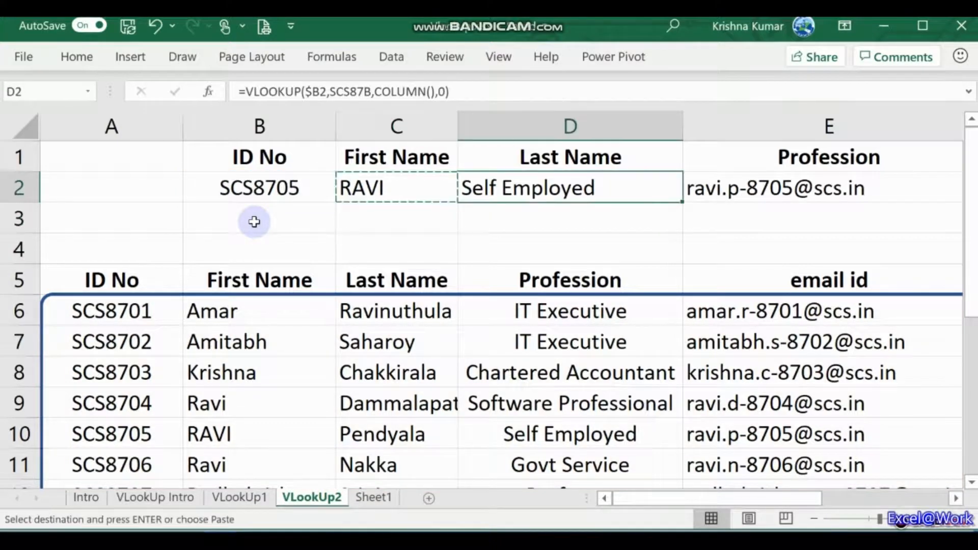
key(shift+Right)
key(shift+Right)
key(Return)
key(Up)
key(Right)
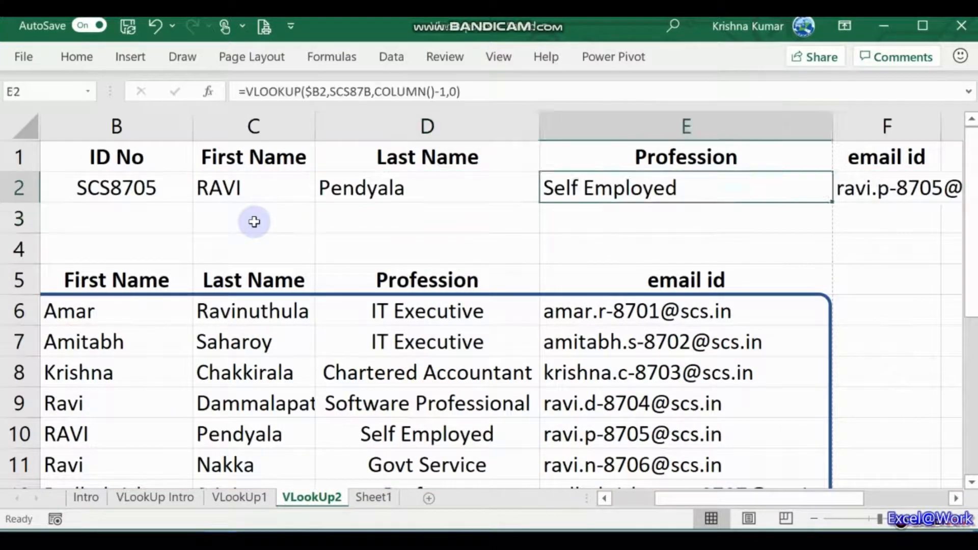
key(Right)
key(Left)
key(Left)
key(Left)
key(Left)
key(Left)
key(Right)
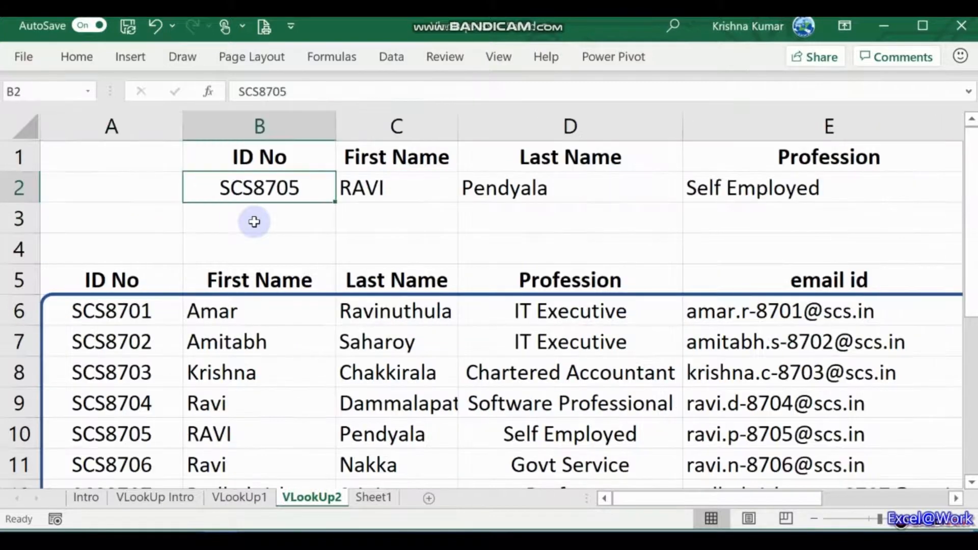